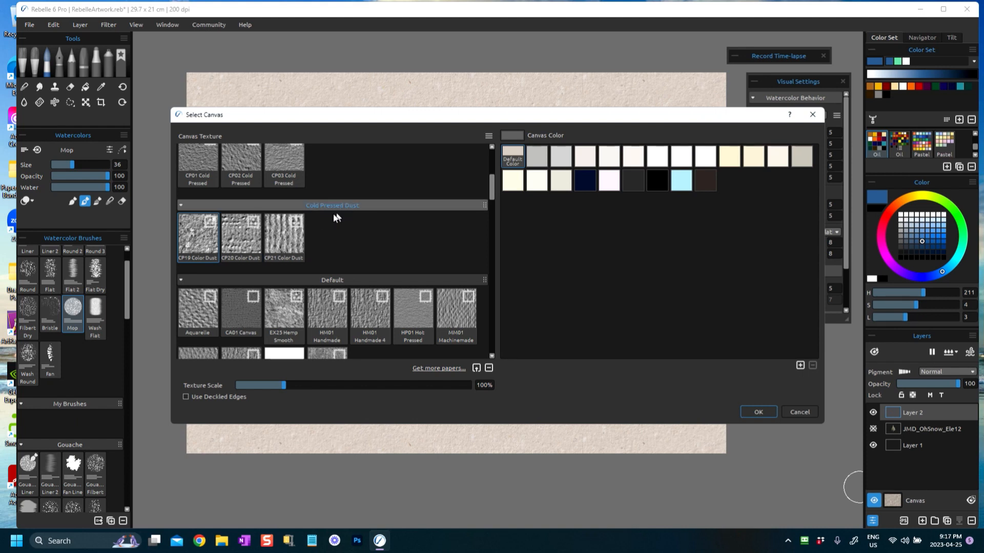
Apply the CP19 Color Dust canvas texture and set the Mop watercolor brush to paint at size 59
{"action": "left_click", "coordinate": [759, 413]}
{"action": "left_click", "coordinate": [72, 202]}
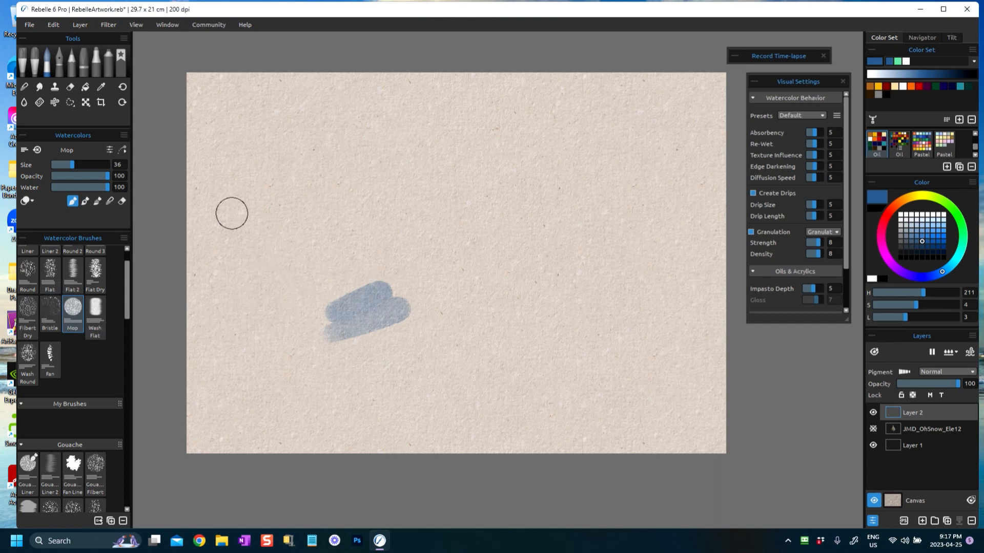
{"action": "left_click_drag", "start_coordinate": [73, 168], "coordinate": [87, 171]}
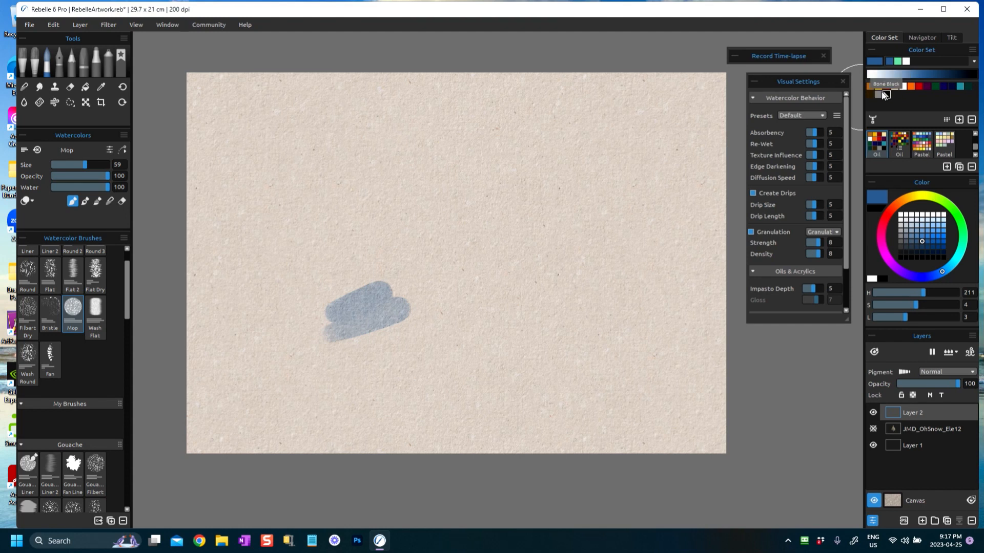
Load the second Oil color set and sample the muted blue of the existing stroke as the paint color
{"action": "left_click", "coordinate": [879, 95]}
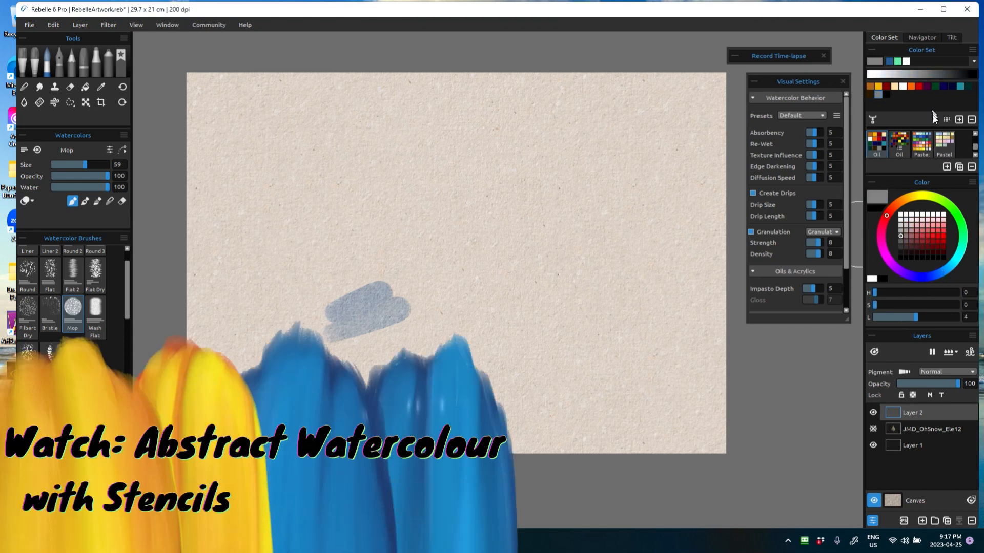
{"action": "left_click", "coordinate": [900, 140]}
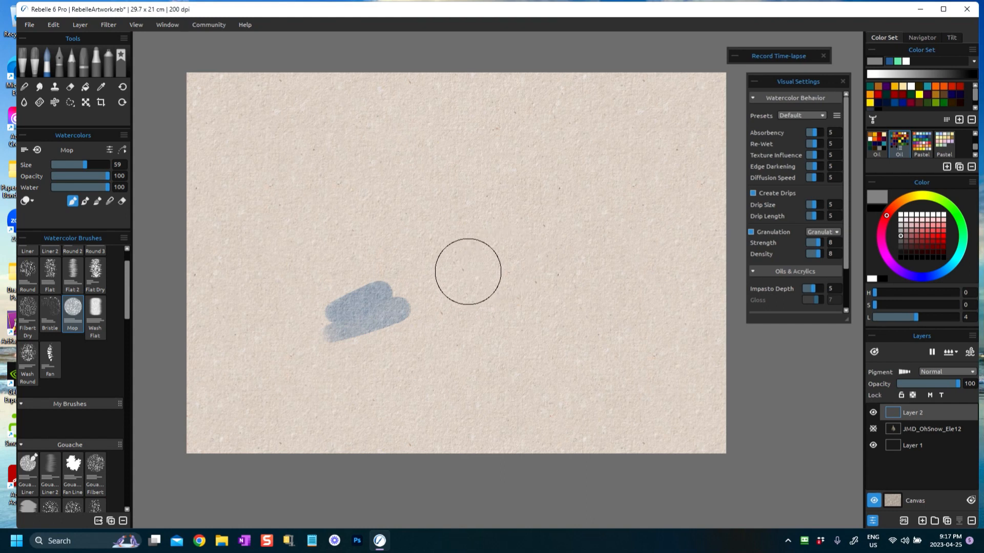
{"action": "key", "text": "i"}
{"action": "left_click", "coordinate": [373, 303]}
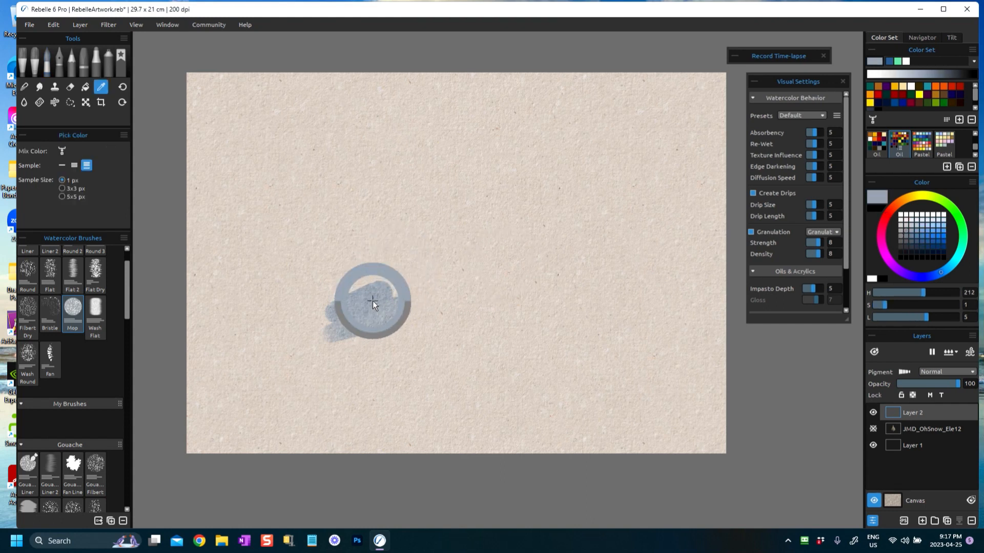
{"action": "left_click_drag", "start_coordinate": [911, 237], "coordinate": [905, 230]}
Paint a broad muted blue wash across the upper canvas and over the existing blue stroke on Layer 2
{"action": "mouse_move", "coordinate": [311, 294]}
{"action": "left_mouse_down"}
{"action": "mouse_move", "coordinate": [399, 283]}
{"action": "mouse_move", "coordinate": [281, 297]}
{"action": "mouse_move", "coordinate": [395, 253]}
{"action": "mouse_move", "coordinate": [303, 246]}
{"action": "mouse_move", "coordinate": [295, 226]}
{"action": "mouse_move", "coordinate": [397, 191]}
{"action": "mouse_move", "coordinate": [226, 191]}
{"action": "mouse_move", "coordinate": [309, 153]}
{"action": "mouse_move", "coordinate": [296, 175]}
{"action": "mouse_move", "coordinate": [275, 156]}
{"action": "mouse_move", "coordinate": [191, 138]}
{"action": "mouse_move", "coordinate": [285, 97]}
{"action": "mouse_move", "coordinate": [213, 92]}
{"action": "left_mouse_up"}
{"action": "mouse_move", "coordinate": [221, 184]}
{"action": "left_mouse_down"}
{"action": "mouse_move", "coordinate": [191, 244]}
{"action": "mouse_move", "coordinate": [180, 201]}
{"action": "mouse_move", "coordinate": [341, 158]}
{"action": "mouse_move", "coordinate": [306, 130]}
{"action": "mouse_move", "coordinate": [371, 110]}
{"action": "mouse_move", "coordinate": [283, 96]}
{"action": "mouse_move", "coordinate": [696, 90]}
{"action": "mouse_move", "coordinate": [417, 138]}
{"action": "left_mouse_up"}
{"action": "mouse_move", "coordinate": [346, 160]}
{"action": "left_mouse_down"}
{"action": "mouse_move", "coordinate": [274, 172]}
{"action": "mouse_move", "coordinate": [270, 192]}
{"action": "mouse_move", "coordinate": [461, 206]}
{"action": "mouse_move", "coordinate": [513, 177]}
{"action": "mouse_move", "coordinate": [477, 156]}
{"action": "mouse_move", "coordinate": [703, 146]}
{"action": "mouse_move", "coordinate": [721, 126]}
{"action": "left_mouse_up"}
{"action": "left_click_drag", "start_coordinate": [598, 174], "coordinate": [425, 190]}
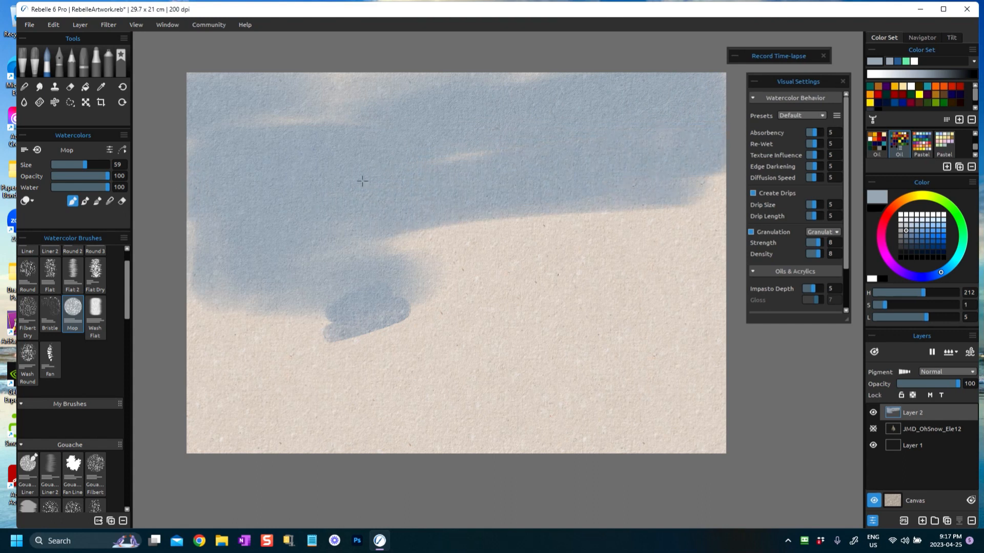
{"action": "mouse_move", "coordinate": [331, 284]}
{"action": "left_mouse_down"}
{"action": "mouse_move", "coordinate": [226, 299]}
{"action": "mouse_move", "coordinate": [199, 261]}
{"action": "mouse_move", "coordinate": [297, 248]}
{"action": "mouse_move", "coordinate": [416, 256]}
{"action": "mouse_move", "coordinate": [643, 219]}
{"action": "mouse_move", "coordinate": [709, 171]}
{"action": "mouse_move", "coordinate": [641, 246]}
{"action": "mouse_move", "coordinate": [430, 266]}
{"action": "left_mouse_up"}
{"action": "mouse_move", "coordinate": [286, 279]}
{"action": "left_mouse_down"}
{"action": "mouse_move", "coordinate": [274, 345]}
{"action": "mouse_move", "coordinate": [347, 297]}
{"action": "left_mouse_up"}
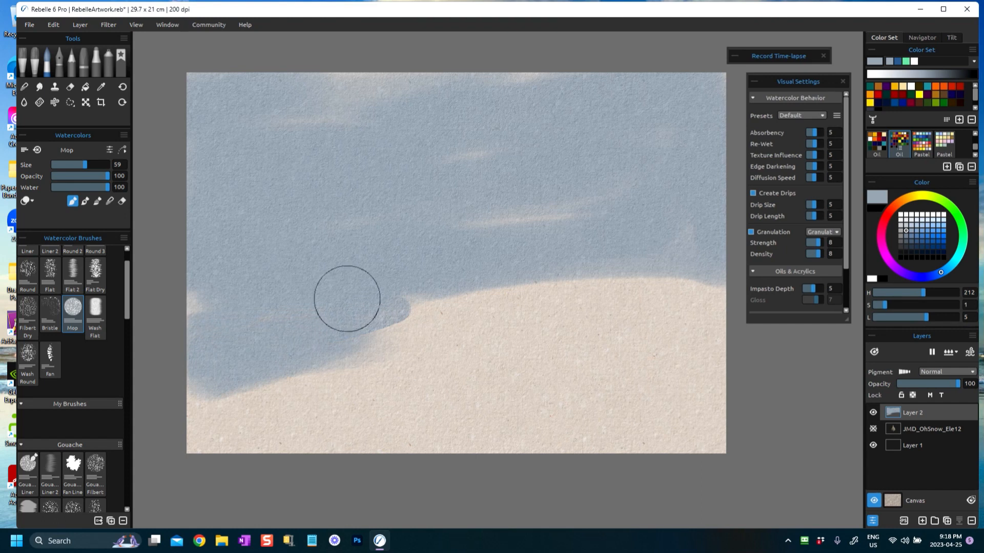
Paint diagonal bands of stronger blue (H 212, S 3, L 4) through the middle and lower-left of the wash
{"action": "left_click", "coordinate": [916, 236]}
{"action": "left_click_drag", "start_coordinate": [455, 300], "coordinate": [364, 323]}
{"action": "left_click_drag", "start_coordinate": [294, 338], "coordinate": [205, 379]}
{"action": "mouse_move", "coordinate": [308, 211]}
{"action": "left_mouse_down"}
{"action": "mouse_move", "coordinate": [534, 193]}
{"action": "mouse_move", "coordinate": [529, 308]}
{"action": "mouse_move", "coordinate": [643, 292]}
{"action": "mouse_move", "coordinate": [259, 352]}
{"action": "mouse_move", "coordinate": [221, 394]}
{"action": "left_mouse_up"}
{"action": "mouse_move", "coordinate": [144, 323]}
{"action": "left_mouse_down"}
{"action": "mouse_move", "coordinate": [253, 388]}
{"action": "mouse_move", "coordinate": [215, 430]}
{"action": "mouse_move", "coordinate": [325, 361]}
{"action": "mouse_move", "coordinate": [393, 404]}
{"action": "left_mouse_up"}
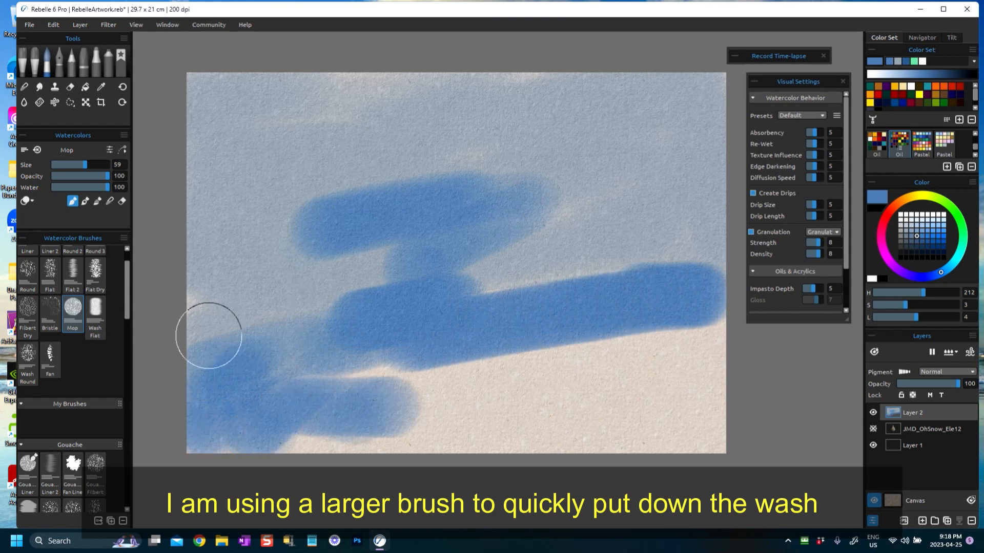
{"action": "mouse_move", "coordinate": [279, 367]}
{"action": "left_mouse_down"}
{"action": "mouse_move", "coordinate": [472, 367]}
{"action": "mouse_move", "coordinate": [619, 328]}
{"action": "mouse_move", "coordinate": [645, 353]}
{"action": "mouse_move", "coordinate": [713, 358]}
{"action": "mouse_move", "coordinate": [719, 342]}
{"action": "mouse_move", "coordinate": [507, 441]}
{"action": "mouse_move", "coordinate": [439, 439]}
{"action": "mouse_move", "coordinate": [344, 456]}
{"action": "mouse_move", "coordinate": [469, 396]}
{"action": "mouse_move", "coordinate": [663, 397]}
{"action": "mouse_move", "coordinate": [222, 353]}
{"action": "mouse_move", "coordinate": [231, 365]}
{"action": "left_mouse_up"}
Sample a light grey from the wash and brush it across the whole canvas to soften the blue bands
{"action": "left_click", "coordinate": [444, 296], "text": "alt"}
{"action": "mouse_move", "coordinate": [444, 296]}
{"action": "left_mouse_down"}
{"action": "mouse_move", "coordinate": [505, 278]}
{"action": "mouse_move", "coordinate": [586, 286]}
{"action": "mouse_move", "coordinate": [303, 316]}
{"action": "left_mouse_up"}
{"action": "mouse_move", "coordinate": [243, 306]}
{"action": "left_mouse_down"}
{"action": "mouse_move", "coordinate": [283, 333]}
{"action": "mouse_move", "coordinate": [224, 360]}
{"action": "mouse_move", "coordinate": [398, 240]}
{"action": "mouse_move", "coordinate": [422, 196]}
{"action": "mouse_move", "coordinate": [529, 200]}
{"action": "mouse_move", "coordinate": [562, 213]}
{"action": "mouse_move", "coordinate": [343, 228]}
{"action": "left_mouse_up"}
{"action": "mouse_move", "coordinate": [411, 313]}
{"action": "left_mouse_down"}
{"action": "mouse_move", "coordinate": [440, 318]}
{"action": "mouse_move", "coordinate": [435, 335]}
{"action": "mouse_move", "coordinate": [628, 306]}
{"action": "mouse_move", "coordinate": [667, 272]}
{"action": "mouse_move", "coordinate": [702, 265]}
{"action": "mouse_move", "coordinate": [711, 349]}
{"action": "mouse_move", "coordinate": [703, 425]}
{"action": "mouse_move", "coordinate": [575, 433]}
{"action": "mouse_move", "coordinate": [689, 392]}
{"action": "mouse_move", "coordinate": [620, 386]}
{"action": "mouse_move", "coordinate": [585, 368]}
{"action": "mouse_move", "coordinate": [626, 333]}
{"action": "mouse_move", "coordinate": [408, 404]}
{"action": "mouse_move", "coordinate": [244, 400]}
{"action": "mouse_move", "coordinate": [477, 349]}
{"action": "mouse_move", "coordinate": [173, 409]}
{"action": "mouse_move", "coordinate": [224, 434]}
{"action": "mouse_move", "coordinate": [463, 428]}
{"action": "mouse_move", "coordinate": [336, 438]}
{"action": "mouse_move", "coordinate": [600, 419]}
{"action": "mouse_move", "coordinate": [683, 380]}
{"action": "mouse_move", "coordinate": [592, 389]}
{"action": "mouse_move", "coordinate": [396, 362]}
{"action": "mouse_move", "coordinate": [397, 339]}
{"action": "mouse_move", "coordinate": [514, 312]}
{"action": "left_mouse_up"}
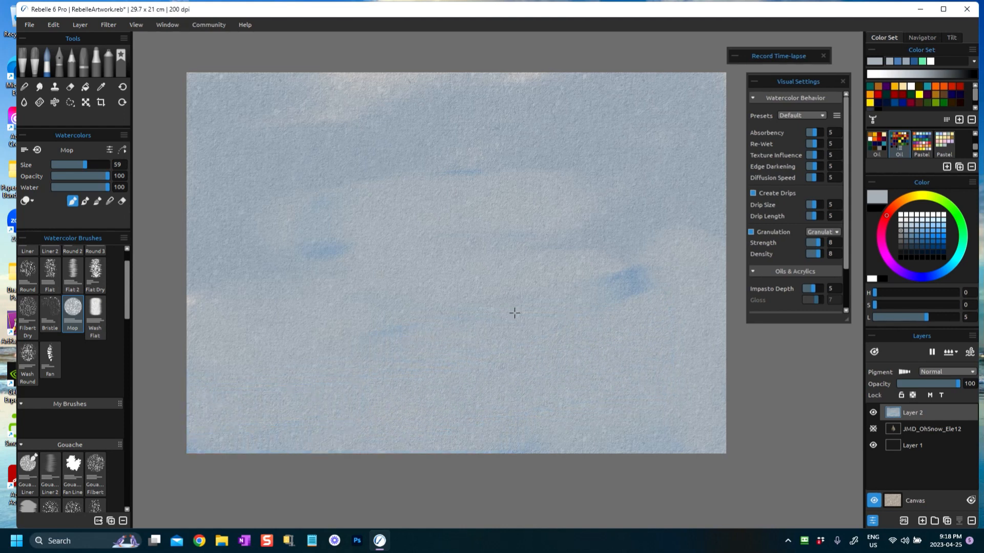
Paint pale yellow cloud shapes (H 42, S 5, L 6) across the upper sky, enlarging the brush to size 75
{"action": "left_click", "coordinate": [912, 86]}
{"action": "mouse_move", "coordinate": [384, 219]}
{"action": "left_mouse_down"}
{"action": "mouse_move", "coordinate": [468, 211]}
{"action": "mouse_move", "coordinate": [527, 238]}
{"action": "mouse_move", "coordinate": [456, 193]}
{"action": "mouse_move", "coordinate": [441, 154]}
{"action": "left_mouse_up"}
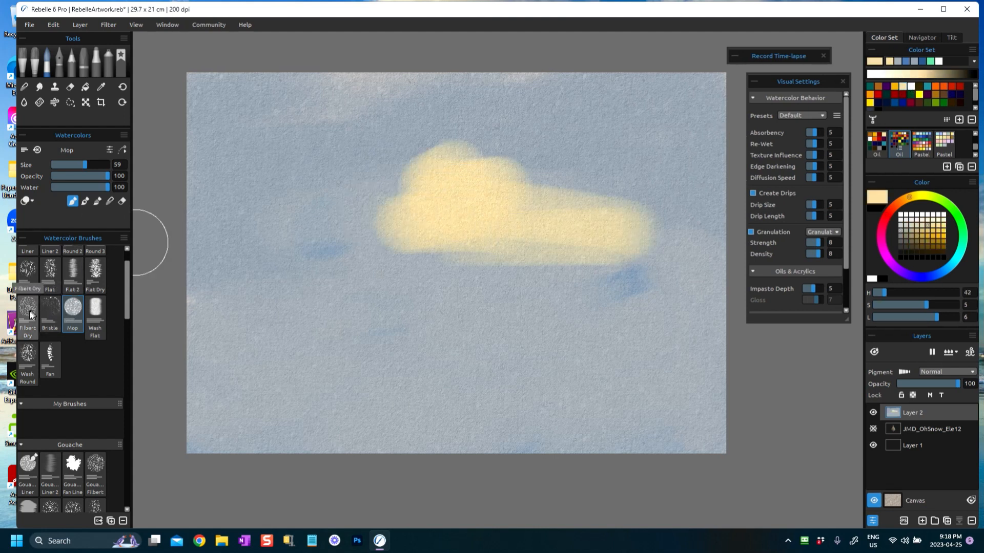
{"action": "left_click", "coordinate": [82, 165]}
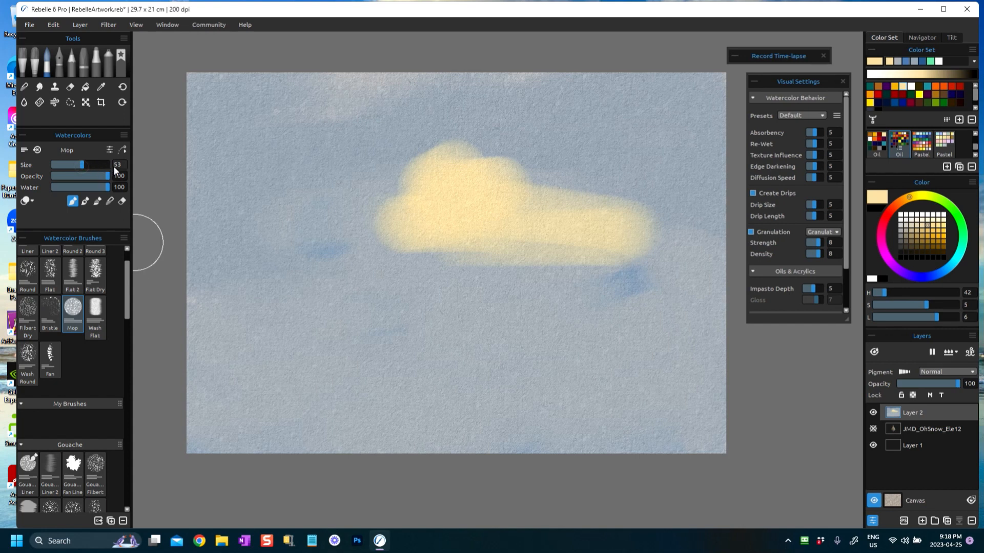
{"action": "left_click_drag", "start_coordinate": [81, 166], "coordinate": [108, 166]}
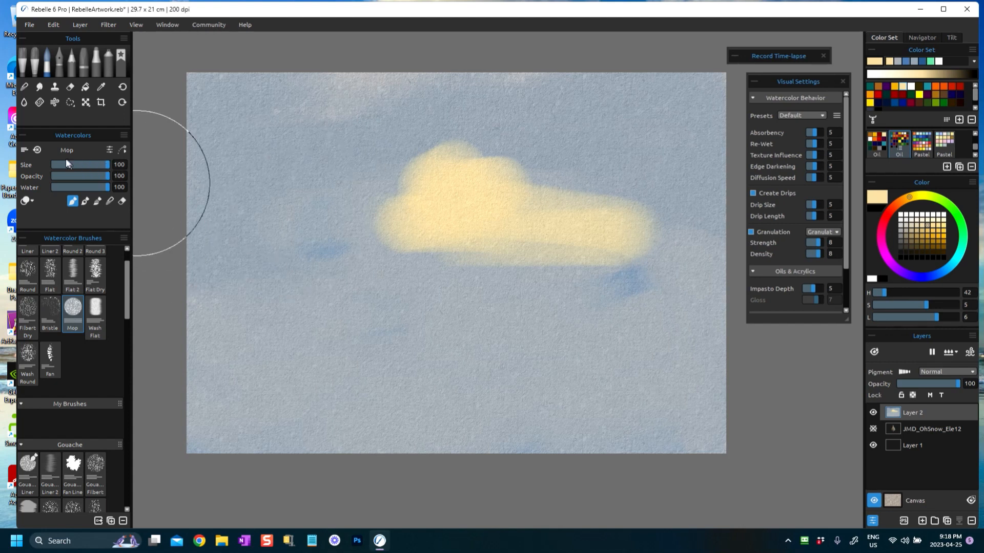
{"action": "left_click", "coordinate": [95, 165]}
{"action": "mouse_move", "coordinate": [399, 241]}
{"action": "left_mouse_down"}
{"action": "mouse_move", "coordinate": [401, 209]}
{"action": "mouse_move", "coordinate": [246, 158]}
{"action": "mouse_move", "coordinate": [588, 176]}
{"action": "mouse_move", "coordinate": [634, 239]}
{"action": "mouse_move", "coordinate": [475, 144]}
{"action": "mouse_move", "coordinate": [539, 145]}
{"action": "left_mouse_up"}
Cover most of the upper sky with a deeper yellow wash (H 42, S 4, L 5)
{"action": "left_click", "coordinate": [921, 232]}
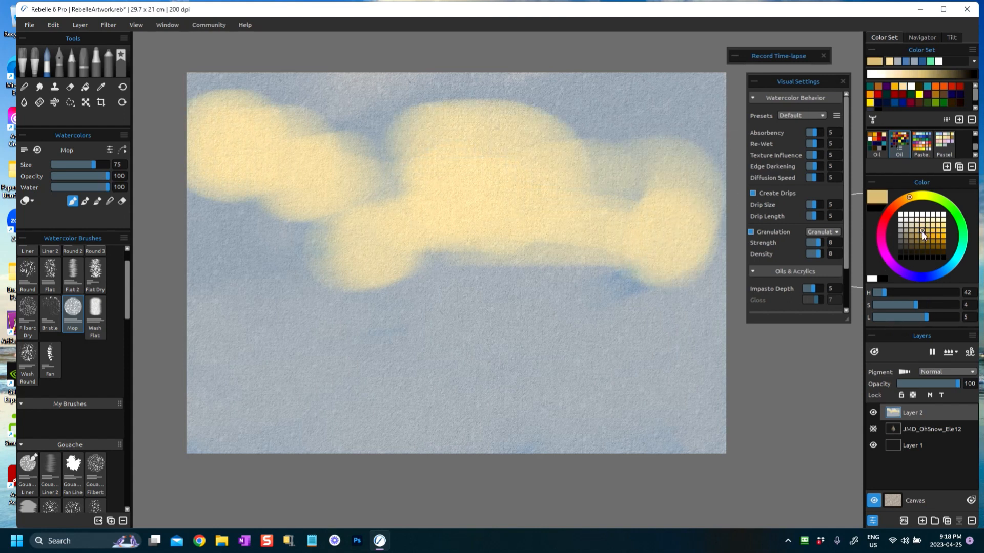
{"action": "mouse_move", "coordinate": [496, 242]}
{"action": "left_mouse_down"}
{"action": "mouse_move", "coordinate": [358, 226]}
{"action": "mouse_move", "coordinate": [221, 134]}
{"action": "mouse_move", "coordinate": [340, 149]}
{"action": "mouse_move", "coordinate": [570, 153]}
{"action": "mouse_move", "coordinate": [687, 110]}
{"action": "mouse_move", "coordinate": [507, 233]}
{"action": "mouse_move", "coordinate": [205, 235]}
{"action": "mouse_move", "coordinate": [249, 287]}
{"action": "mouse_move", "coordinate": [714, 285]}
{"action": "mouse_move", "coordinate": [523, 149]}
{"action": "mouse_move", "coordinate": [564, 118]}
{"action": "mouse_move", "coordinate": [215, 92]}
{"action": "mouse_move", "coordinate": [209, 270]}
{"action": "mouse_move", "coordinate": [286, 292]}
{"action": "left_mouse_up"}
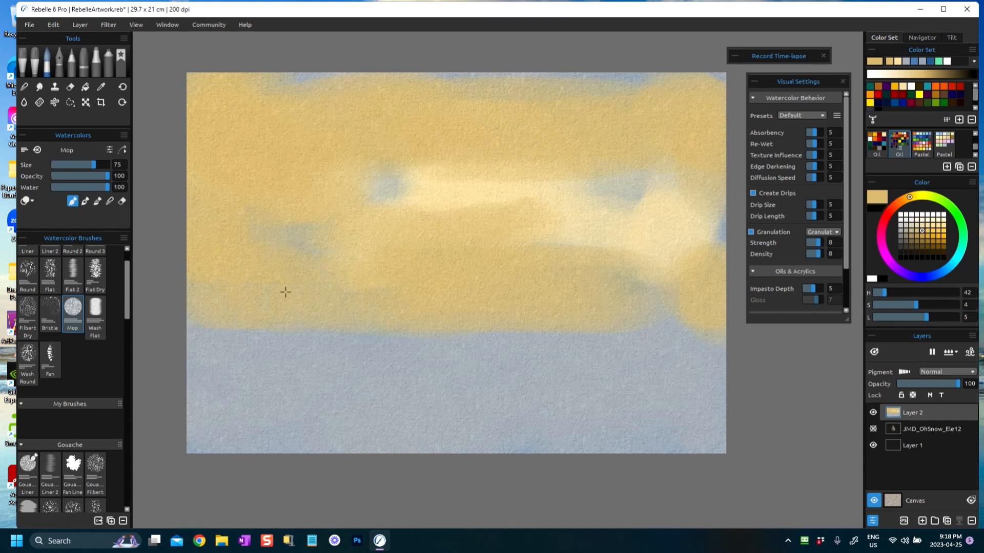
{"action": "mouse_move", "coordinate": [521, 268]}
{"action": "left_mouse_down"}
{"action": "mouse_move", "coordinate": [406, 216]}
{"action": "mouse_move", "coordinate": [610, 209]}
{"action": "mouse_move", "coordinate": [658, 186]}
{"action": "mouse_move", "coordinate": [626, 134]}
{"action": "left_mouse_up"}
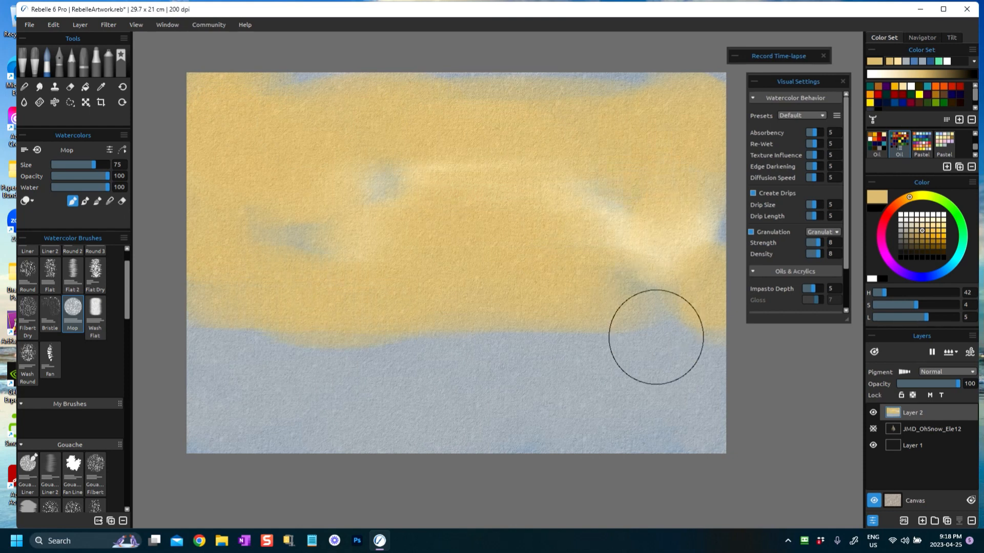
Brush sampled grey over parts of the yellow sky and blend the colors into a smooth yellow-to-grey wash
{"action": "left_click", "coordinate": [547, 368], "text": "alt"}
{"action": "mouse_move", "coordinate": [505, 348]}
{"action": "left_mouse_down"}
{"action": "mouse_move", "coordinate": [407, 200]}
{"action": "mouse_move", "coordinate": [587, 131]}
{"action": "mouse_move", "coordinate": [333, 159]}
{"action": "left_mouse_up"}
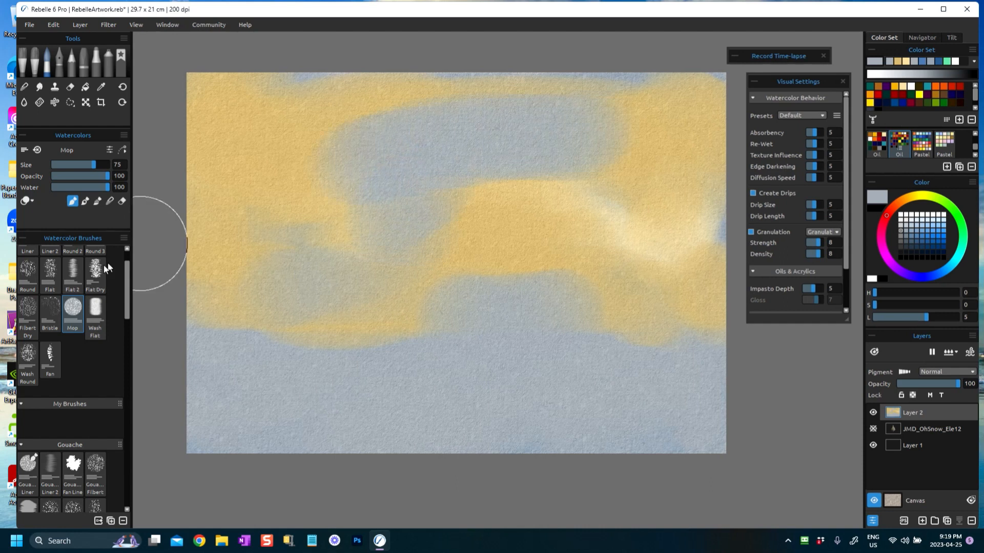
{"action": "left_click", "coordinate": [109, 200]}
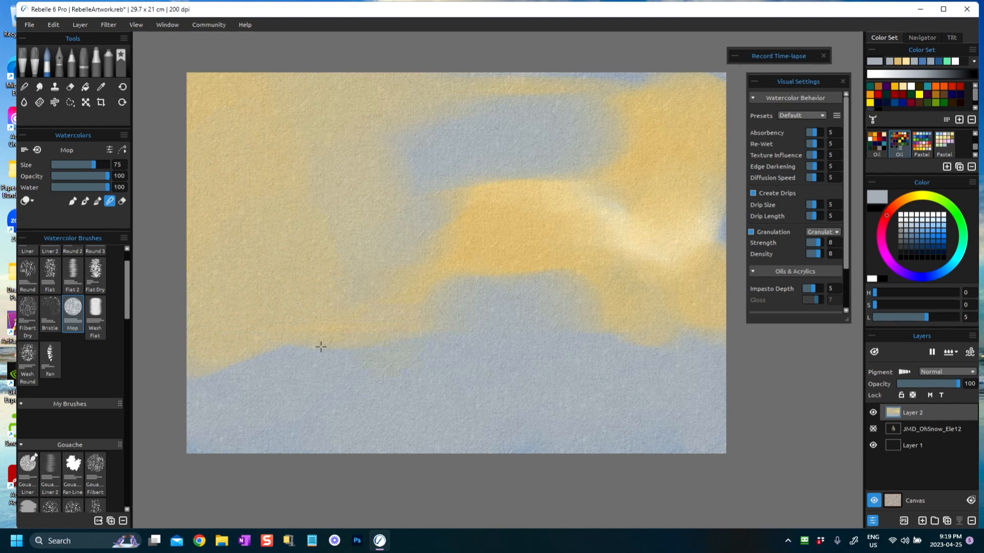
{"action": "left_click_drag", "start_coordinate": [466, 251], "coordinate": [444, 198]}
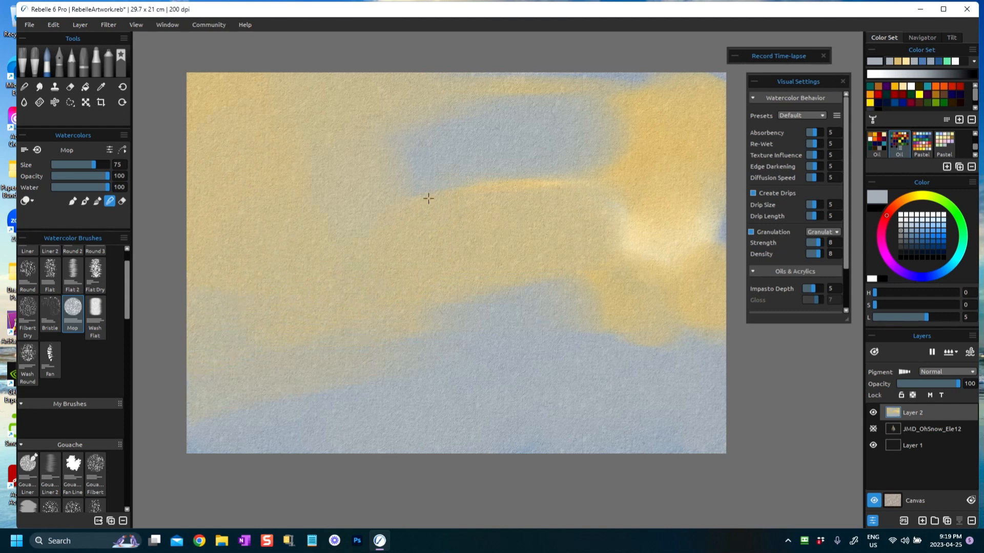
{"action": "mouse_move", "coordinate": [685, 83]}
{"action": "left_mouse_down"}
{"action": "mouse_move", "coordinate": [706, 137]}
{"action": "mouse_move", "coordinate": [655, 221]}
{"action": "mouse_move", "coordinate": [647, 201]}
{"action": "mouse_move", "coordinate": [609, 186]}
{"action": "mouse_move", "coordinate": [610, 221]}
{"action": "mouse_move", "coordinate": [657, 312]}
{"action": "mouse_move", "coordinate": [571, 294]}
{"action": "mouse_move", "coordinate": [705, 319]}
{"action": "mouse_move", "coordinate": [669, 341]}
{"action": "left_mouse_up"}
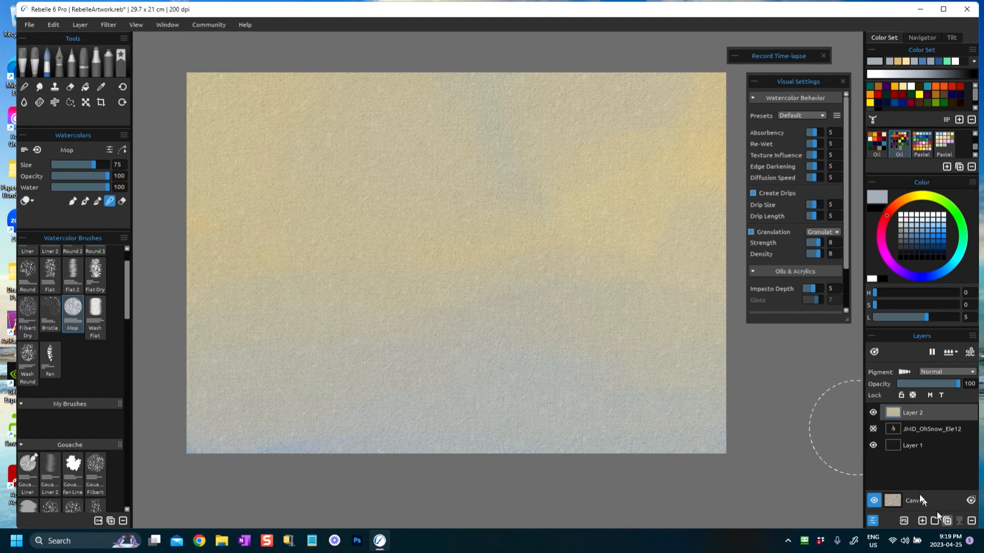
Add a new layer and paint an orange-brown ground strip (H 30, S 5, L 3) along the canvas's lower edge
{"action": "left_click", "coordinate": [922, 521]}
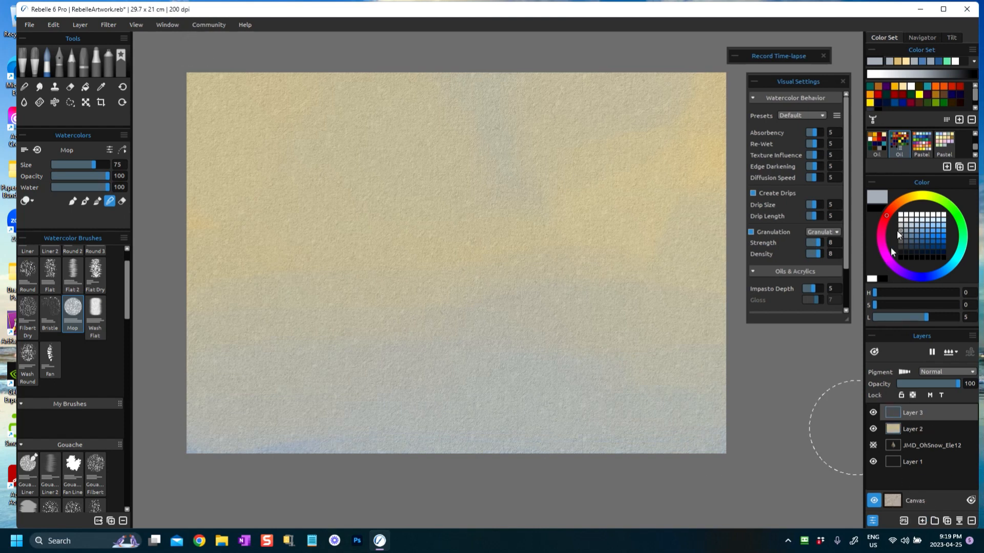
{"action": "left_click", "coordinate": [876, 90]}
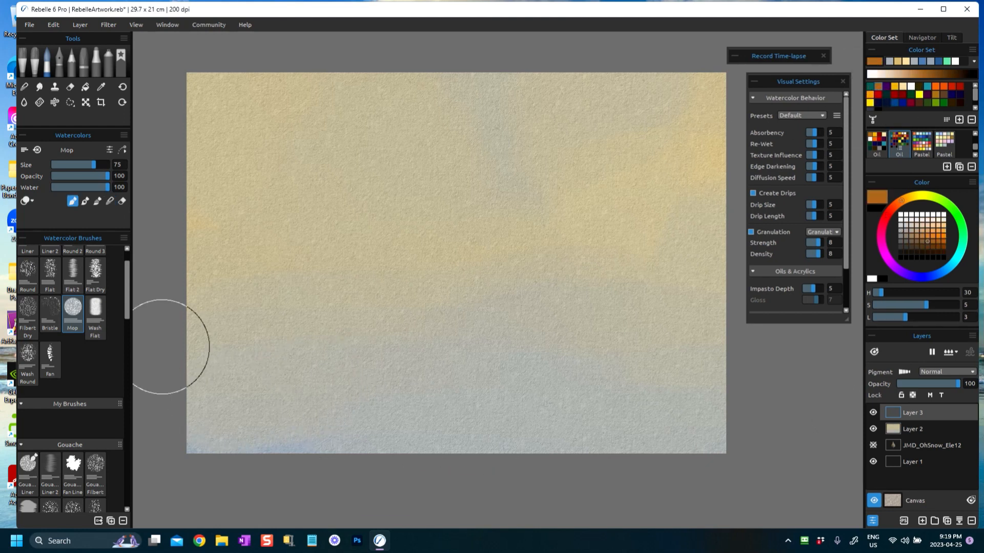
{"action": "mouse_move", "coordinate": [230, 410]}
{"action": "left_mouse_down"}
{"action": "mouse_move", "coordinate": [257, 412]}
{"action": "mouse_move", "coordinate": [310, 421]}
{"action": "mouse_move", "coordinate": [315, 410]}
{"action": "mouse_move", "coordinate": [320, 425]}
{"action": "mouse_move", "coordinate": [233, 441]}
{"action": "mouse_move", "coordinate": [723, 434]}
{"action": "mouse_move", "coordinate": [346, 398]}
{"action": "mouse_move", "coordinate": [385, 394]}
{"action": "mouse_move", "coordinate": [191, 404]}
{"action": "mouse_move", "coordinate": [148, 395]}
{"action": "left_mouse_up"}
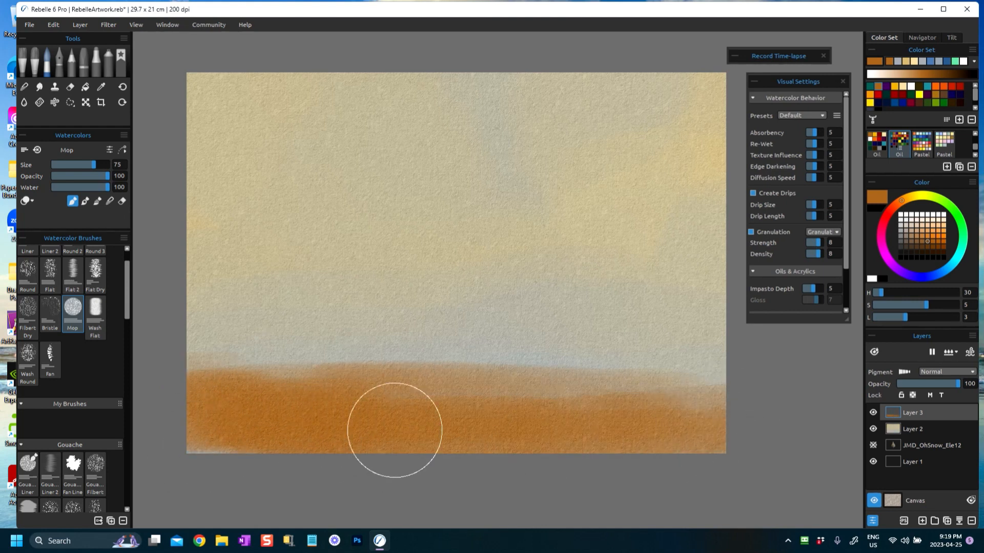
Darken the lower part of the ground with dark brown (H 30, S 4, L 2) at brush size 44
{"action": "left_click", "coordinate": [922, 247]}
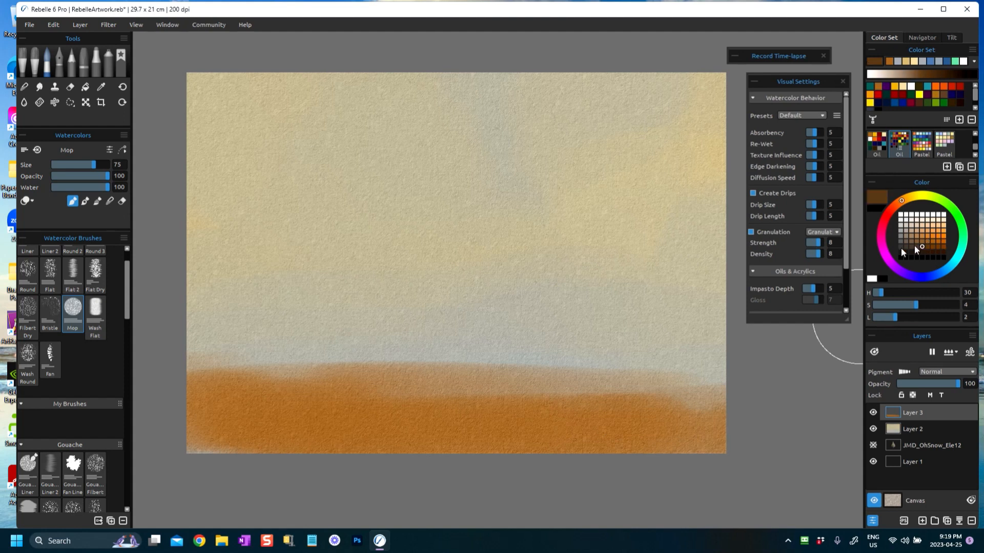
{"action": "left_click", "coordinate": [76, 166]}
{"action": "mouse_move", "coordinate": [270, 429]}
{"action": "left_mouse_down"}
{"action": "mouse_move", "coordinate": [195, 429]}
{"action": "mouse_move", "coordinate": [171, 439]}
{"action": "mouse_move", "coordinate": [323, 439]}
{"action": "mouse_move", "coordinate": [582, 397]}
{"action": "mouse_move", "coordinate": [707, 412]}
{"action": "mouse_move", "coordinate": [685, 444]}
{"action": "mouse_move", "coordinate": [463, 429]}
{"action": "mouse_move", "coordinate": [411, 401]}
{"action": "mouse_move", "coordinate": [200, 405]}
{"action": "mouse_move", "coordinate": [858, 369]}
{"action": "left_mouse_up"}
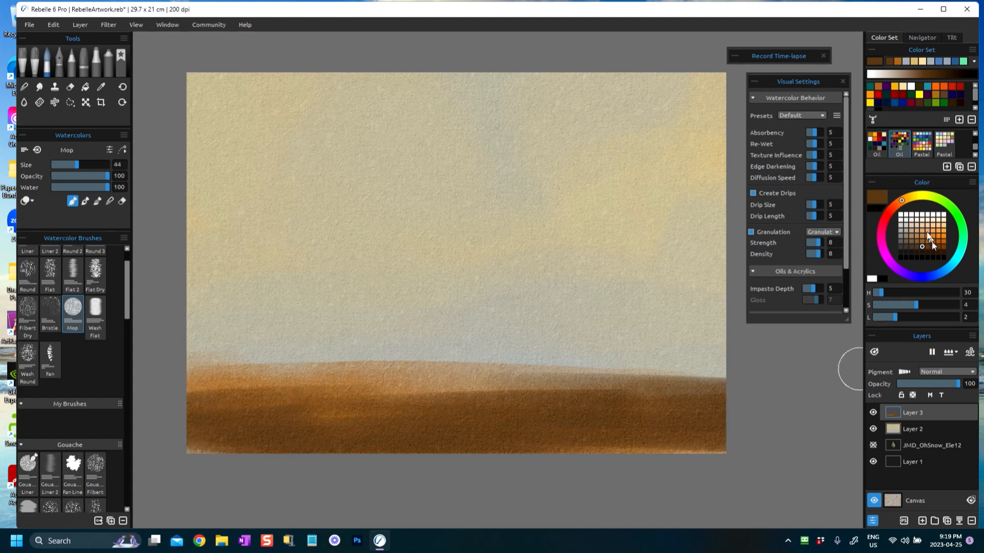
Paint a dark teal band (H 174, S 8, L 1) across the full width above the brown ground
{"action": "left_click", "coordinate": [870, 87]}
{"action": "mouse_move", "coordinate": [421, 395]}
{"action": "left_mouse_down"}
{"action": "mouse_move", "coordinate": [626, 384]}
{"action": "mouse_move", "coordinate": [446, 369]}
{"action": "mouse_move", "coordinate": [590, 368]}
{"action": "mouse_move", "coordinate": [508, 371]}
{"action": "mouse_move", "coordinate": [518, 353]}
{"action": "mouse_move", "coordinate": [246, 371]}
{"action": "mouse_move", "coordinate": [386, 399]}
{"action": "left_mouse_up"}
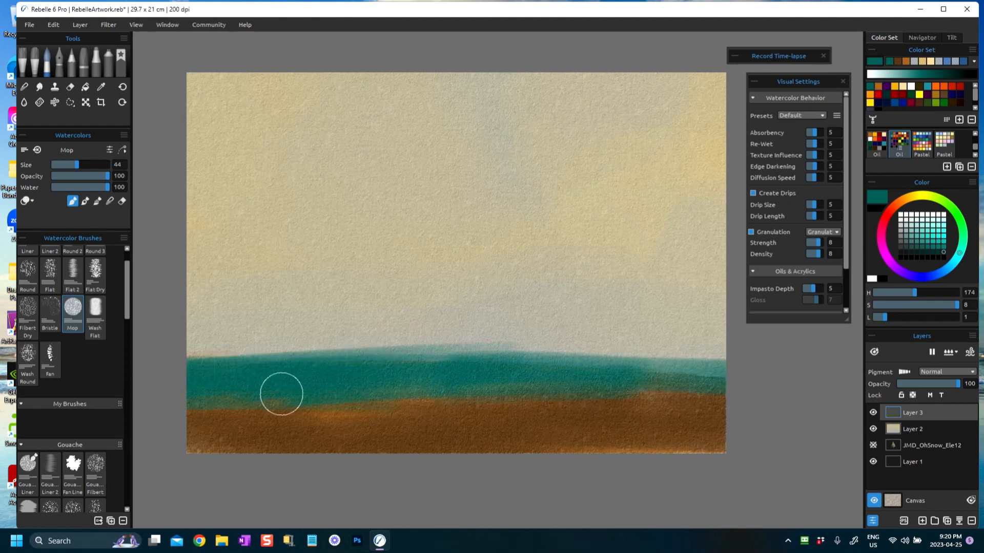
{"action": "mouse_move", "coordinate": [647, 371]}
{"action": "left_mouse_down"}
{"action": "mouse_move", "coordinate": [712, 362]}
{"action": "mouse_move", "coordinate": [570, 385]}
{"action": "left_mouse_up"}
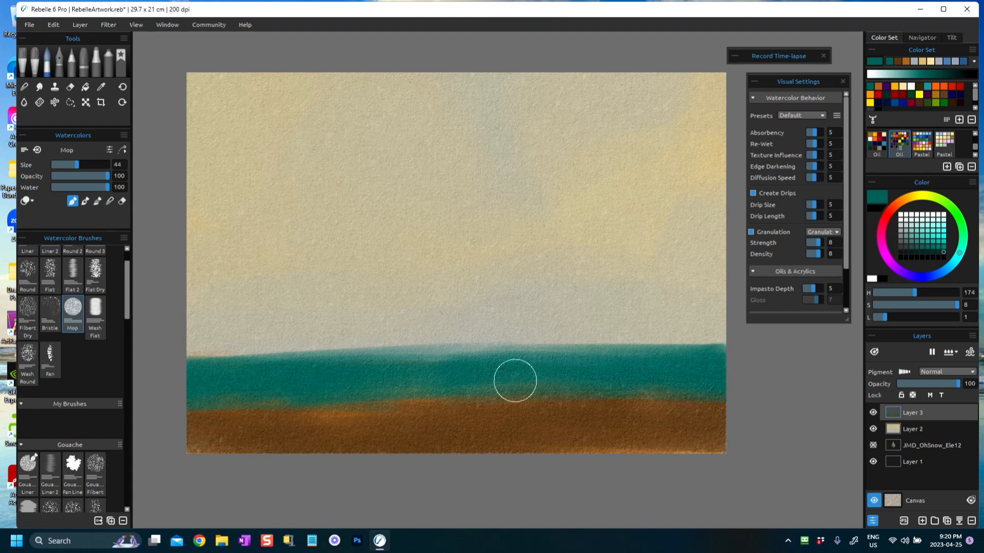
Paint a bright orange band (H 36, S 8, L 4) between the teal and brown bands
{"action": "left_click", "coordinate": [870, 95]}
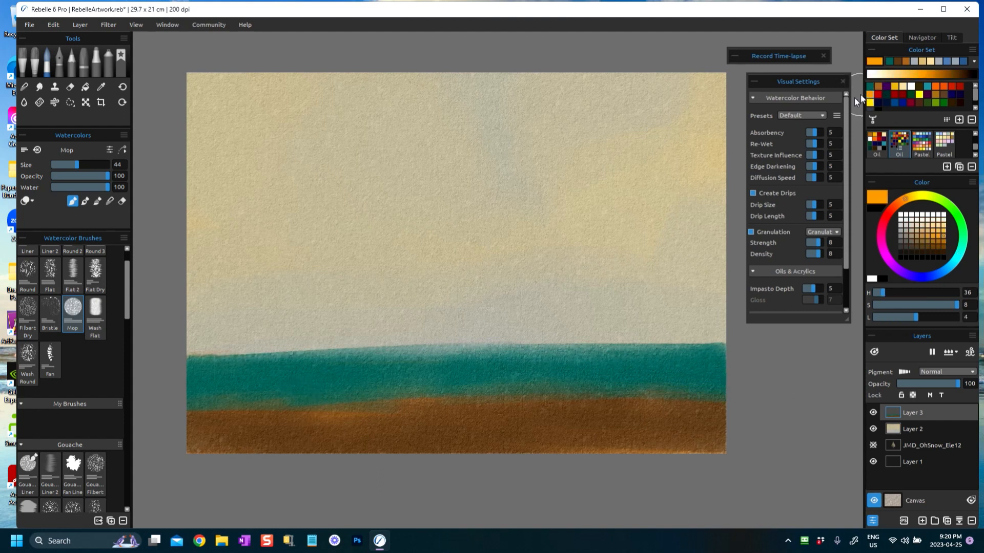
{"action": "mouse_move", "coordinate": [441, 419]}
{"action": "left_mouse_down"}
{"action": "mouse_move", "coordinate": [499, 399]}
{"action": "mouse_move", "coordinate": [307, 394]}
{"action": "mouse_move", "coordinate": [195, 404]}
{"action": "left_mouse_up"}
{"action": "left_click_drag", "start_coordinate": [352, 416], "coordinate": [736, 401]}
{"action": "left_click_drag", "start_coordinate": [621, 388], "coordinate": [742, 384]}
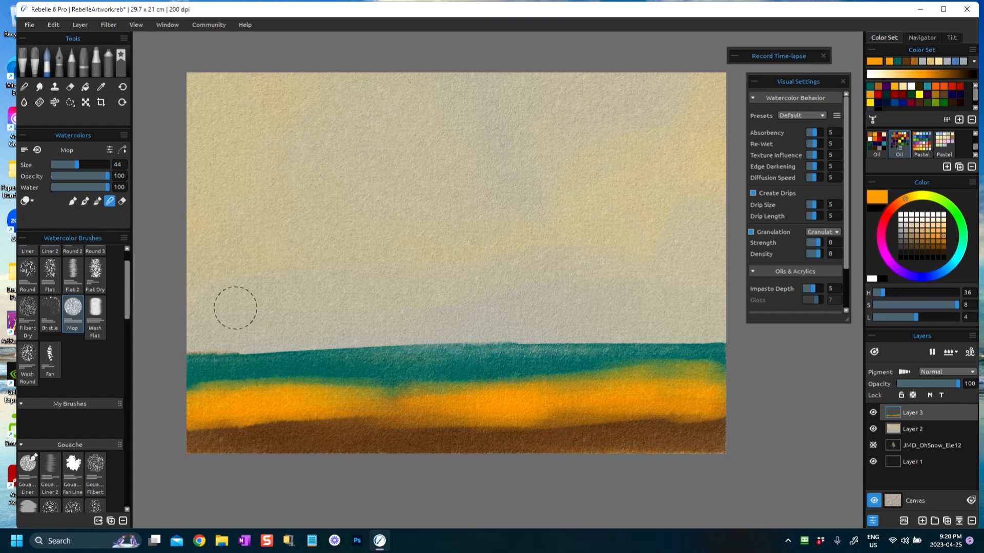
Blend the orange band into the teal above it and the brown below it
{"action": "mouse_move", "coordinate": [315, 402]}
{"action": "left_mouse_down"}
{"action": "mouse_move", "coordinate": [288, 410]}
{"action": "mouse_move", "coordinate": [313, 406]}
{"action": "left_mouse_up"}
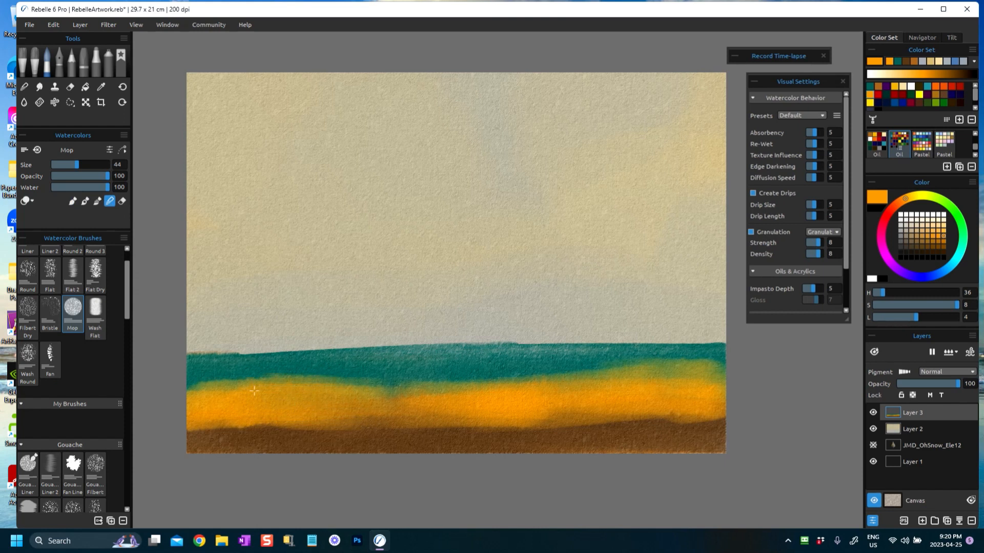
{"action": "left_click_drag", "start_coordinate": [254, 391], "coordinate": [267, 383]}
{"action": "mouse_move", "coordinate": [430, 381]}
{"action": "left_mouse_down"}
{"action": "mouse_move", "coordinate": [629, 415]}
{"action": "mouse_move", "coordinate": [597, 388]}
{"action": "mouse_move", "coordinate": [502, 386]}
{"action": "mouse_move", "coordinate": [722, 376]}
{"action": "left_mouse_up"}
{"action": "left_click_drag", "start_coordinate": [418, 419], "coordinate": [188, 429]}
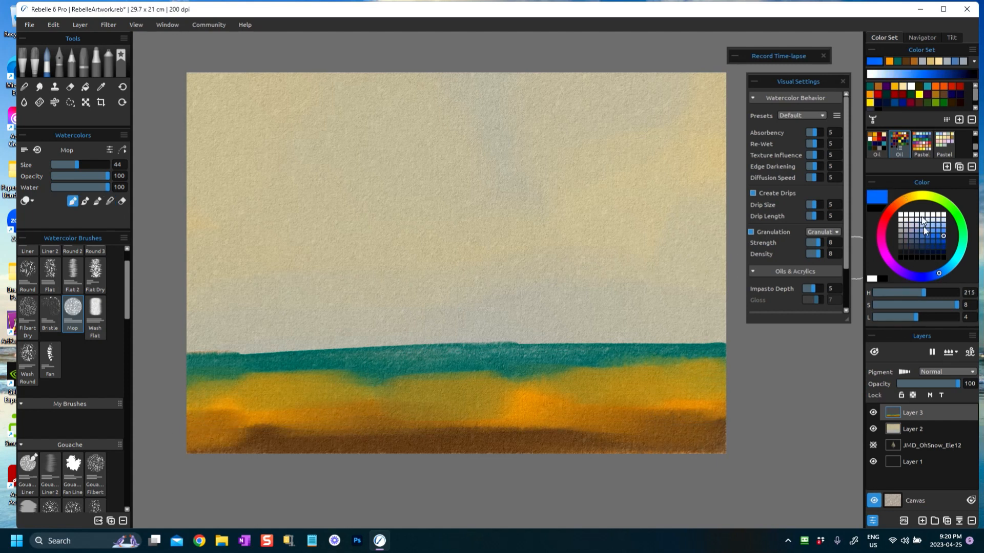
Paint dark blue strokes (H 207, S 8, L 2) along the horizon and into the teal band's right side
{"action": "left_click", "coordinate": [897, 103]}
{"action": "mouse_move", "coordinate": [544, 352]}
{"action": "left_mouse_down"}
{"action": "mouse_move", "coordinate": [715, 374]}
{"action": "mouse_move", "coordinate": [192, 380]}
{"action": "mouse_move", "coordinate": [257, 345]}
{"action": "mouse_move", "coordinate": [502, 338]}
{"action": "mouse_move", "coordinate": [635, 342]}
{"action": "mouse_move", "coordinate": [138, 359]}
{"action": "left_mouse_up"}
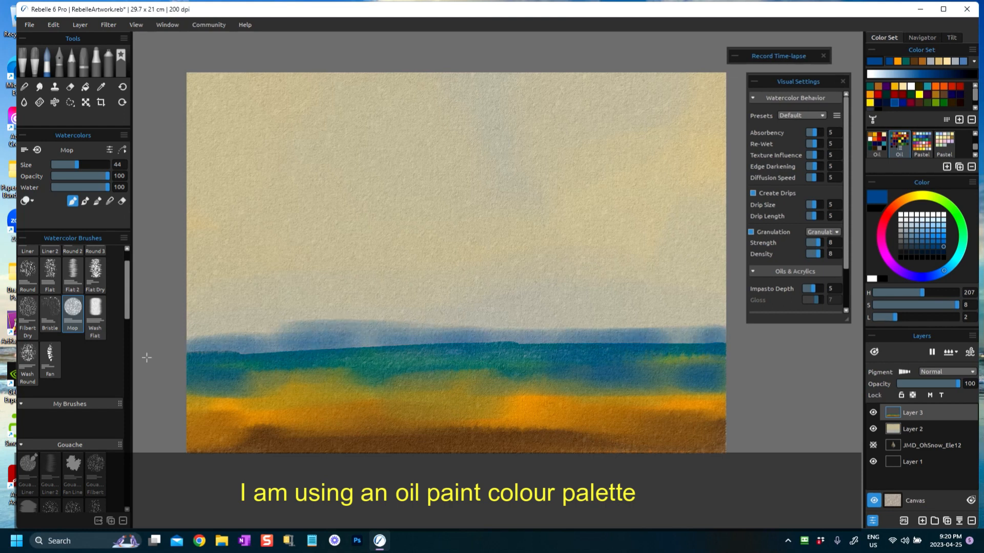
{"action": "left_click_drag", "start_coordinate": [637, 390], "coordinate": [692, 373]}
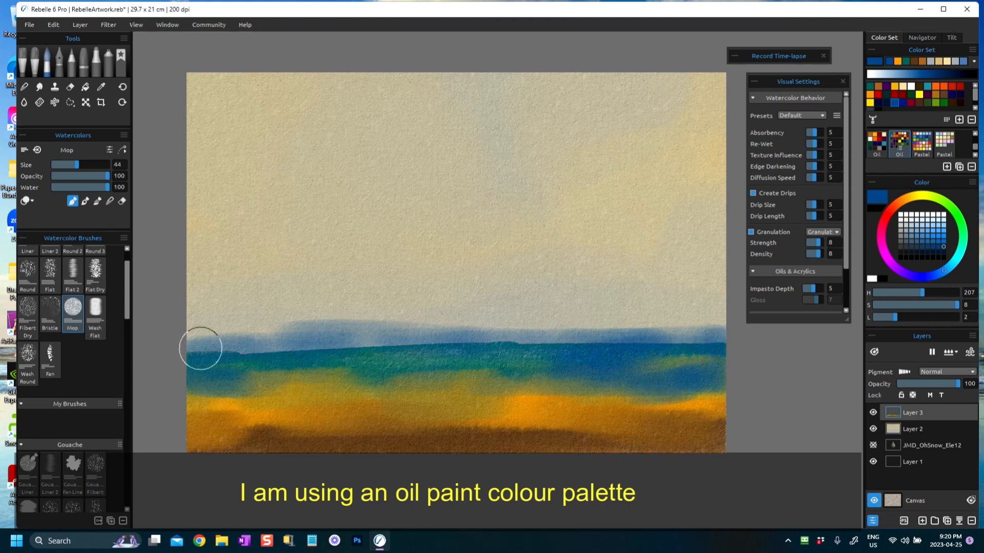
Blend the dark blue along the horizon into soft, uneven distant hills
{"action": "left_click", "coordinate": [110, 202]}
{"action": "mouse_move", "coordinate": [283, 360]}
{"action": "left_mouse_down"}
{"action": "mouse_move", "coordinate": [257, 350]}
{"action": "mouse_move", "coordinate": [181, 348]}
{"action": "mouse_move", "coordinate": [579, 345]}
{"action": "left_mouse_up"}
{"action": "left_click_drag", "start_coordinate": [661, 338], "coordinate": [727, 333]}
{"action": "mouse_move", "coordinate": [576, 334]}
{"action": "left_mouse_down"}
{"action": "mouse_move", "coordinate": [635, 335]}
{"action": "mouse_move", "coordinate": [500, 343]}
{"action": "left_mouse_up"}
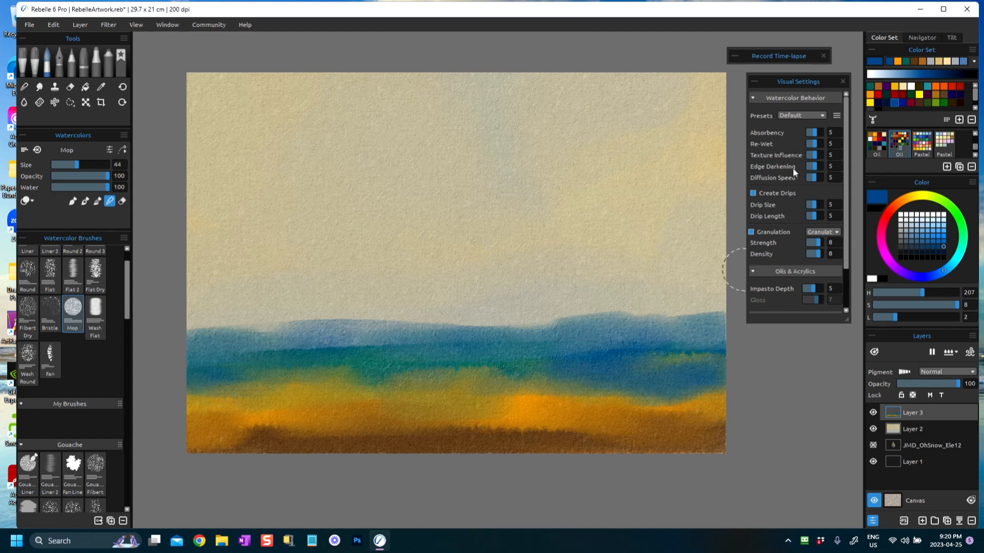
Set the watercolor behavior to Re-Wet 7, Texture Influence 7, Diffusion Speed 4 and Drip Length 3
{"action": "left_click", "coordinate": [817, 143]}
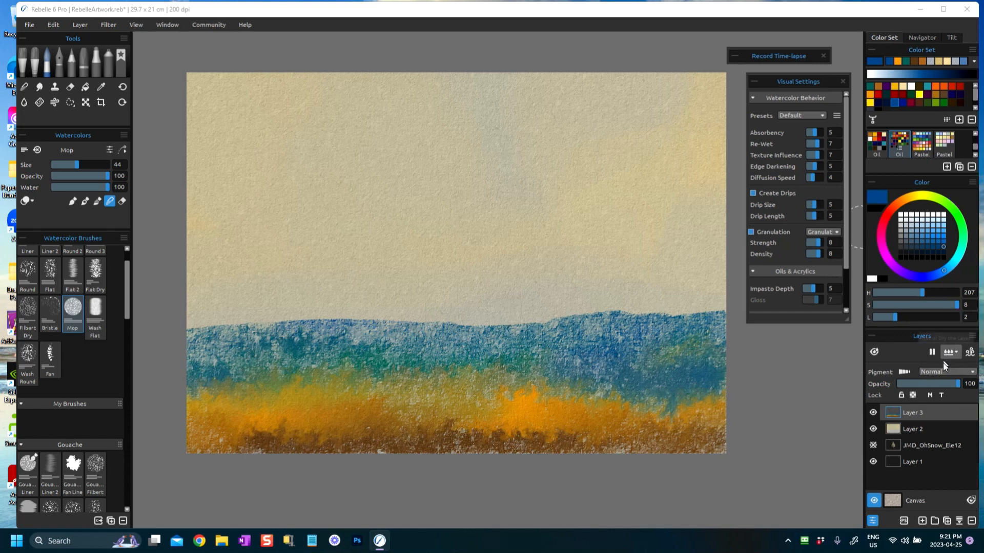
{"action": "left_click", "coordinate": [809, 216]}
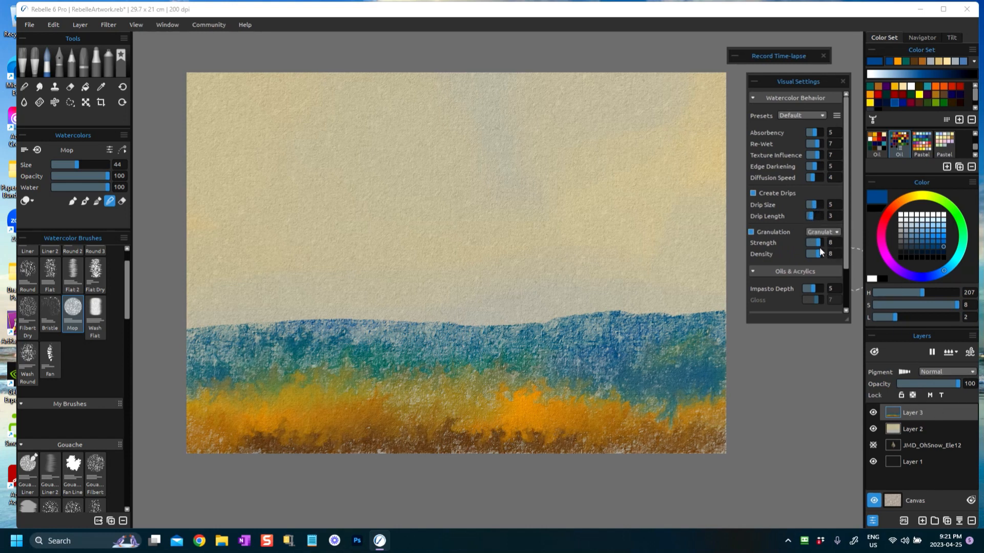
Dry Layer 3 and touch up the orange band with orange sampled from it, using the Mop brush with Water at 61
{"action": "left_click", "coordinate": [949, 352]}
{"action": "left_click", "coordinate": [940, 399]}
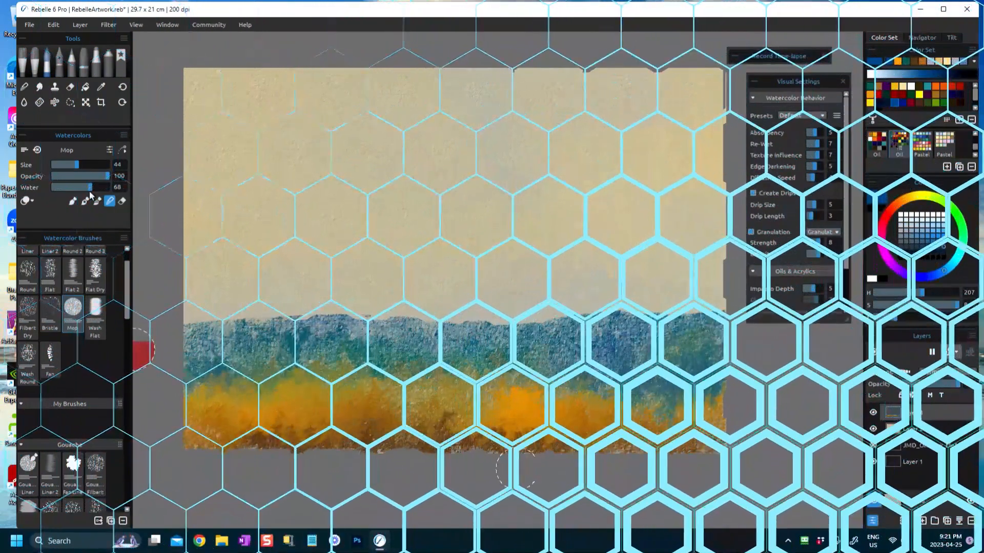
{"action": "left_click_drag", "start_coordinate": [89, 192], "coordinate": [86, 192]}
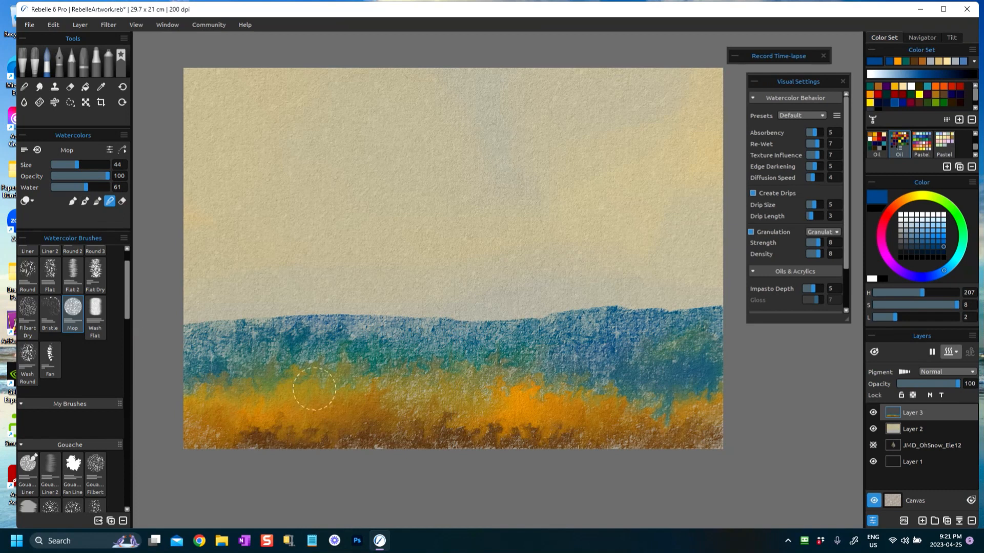
{"action": "left_click", "coordinate": [512, 395], "text": "alt"}
{"action": "mouse_move", "coordinate": [563, 391]}
{"action": "left_mouse_down"}
{"action": "mouse_move", "coordinate": [583, 406]}
{"action": "mouse_move", "coordinate": [627, 397]}
{"action": "mouse_move", "coordinate": [672, 406]}
{"action": "mouse_move", "coordinate": [253, 379]}
{"action": "mouse_move", "coordinate": [180, 392]}
{"action": "left_mouse_up"}
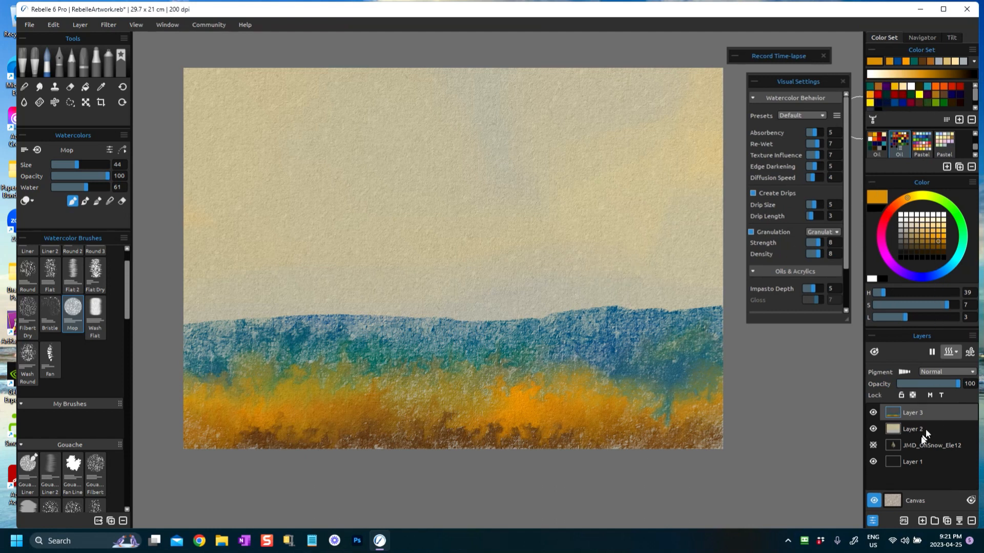
Add a new layer above Layer 3 and paint light blue strokes (H 198, S 5, L 6) across the upper sky and its middle
{"action": "left_click", "coordinate": [922, 520]}
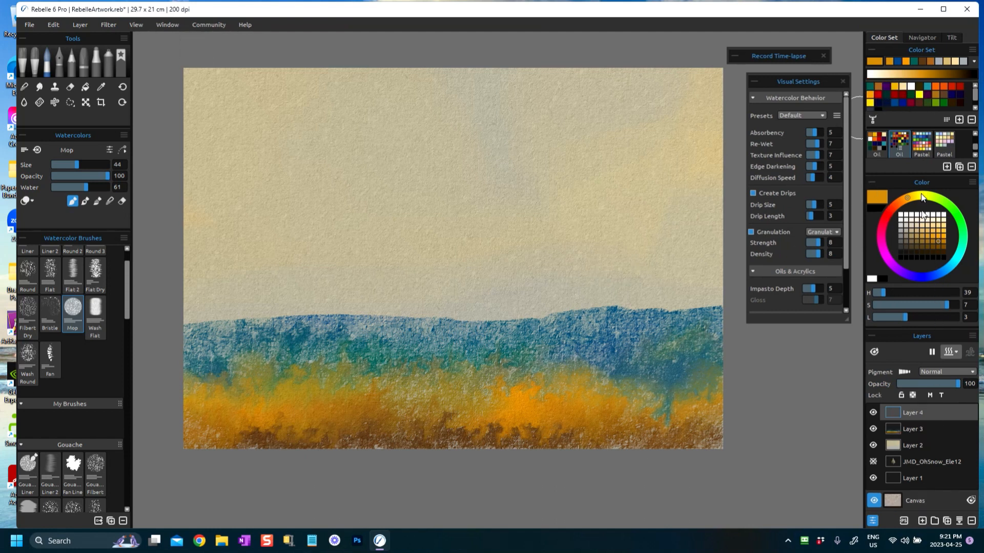
{"action": "left_click", "coordinate": [922, 139]}
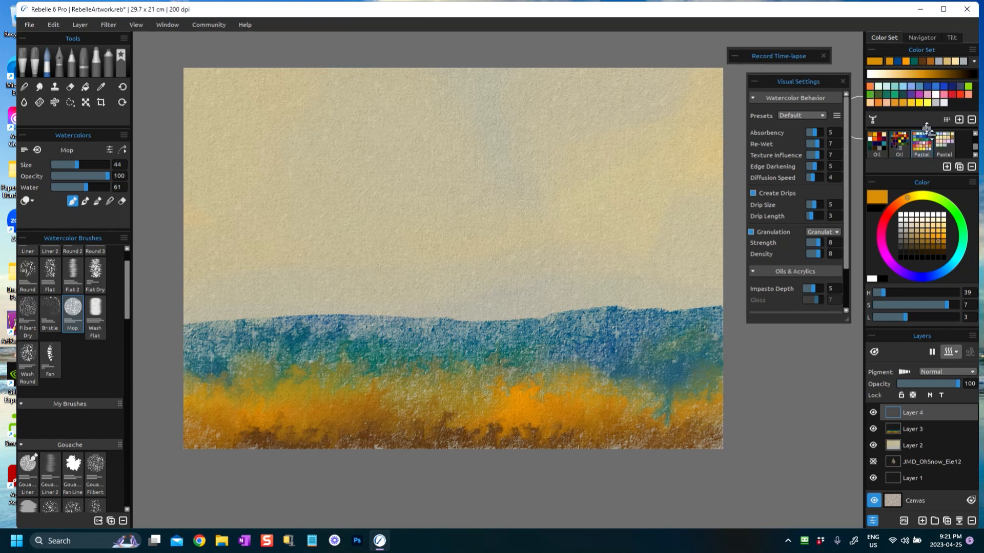
{"action": "left_click", "coordinate": [909, 89]}
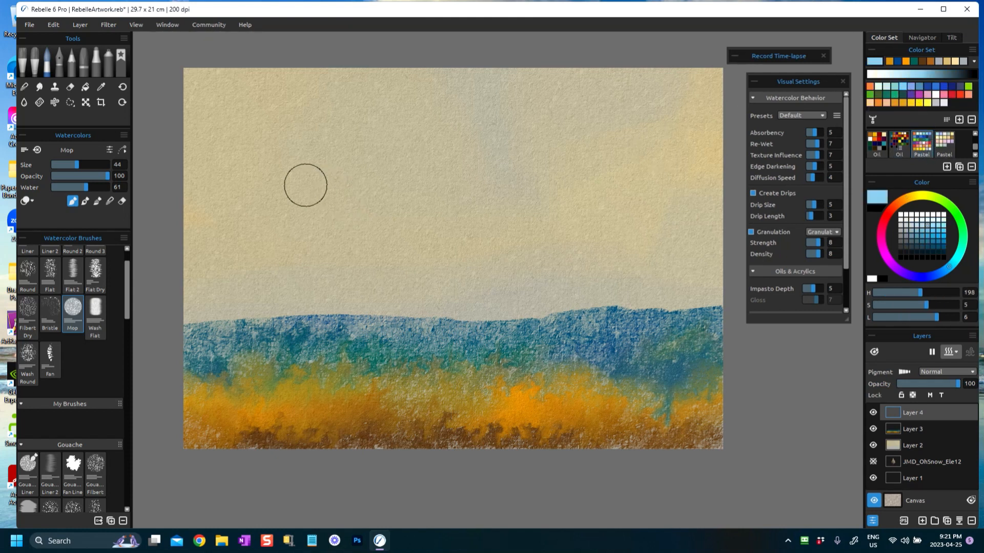
{"action": "mouse_move", "coordinate": [304, 156]}
{"action": "left_mouse_down"}
{"action": "mouse_move", "coordinate": [275, 139]}
{"action": "mouse_move", "coordinate": [287, 110]}
{"action": "left_mouse_up"}
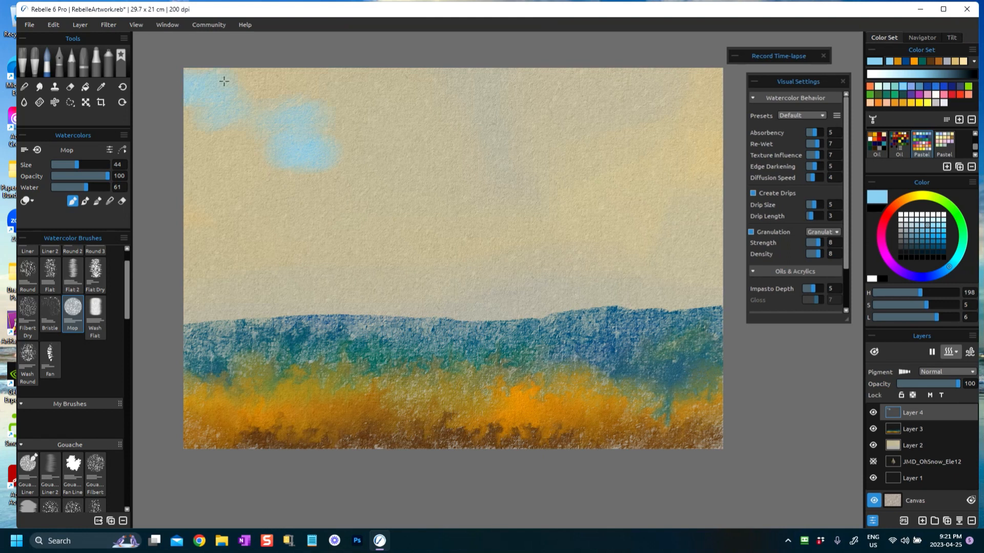
{"action": "mouse_move", "coordinate": [367, 126]}
{"action": "left_mouse_down"}
{"action": "mouse_move", "coordinate": [340, 156]}
{"action": "mouse_move", "coordinate": [398, 106]}
{"action": "left_mouse_up"}
{"action": "left_click_drag", "start_coordinate": [349, 84], "coordinate": [511, 119]}
{"action": "mouse_move", "coordinate": [636, 148]}
{"action": "left_mouse_down"}
{"action": "mouse_move", "coordinate": [555, 121]}
{"action": "mouse_move", "coordinate": [656, 81]}
{"action": "left_mouse_up"}
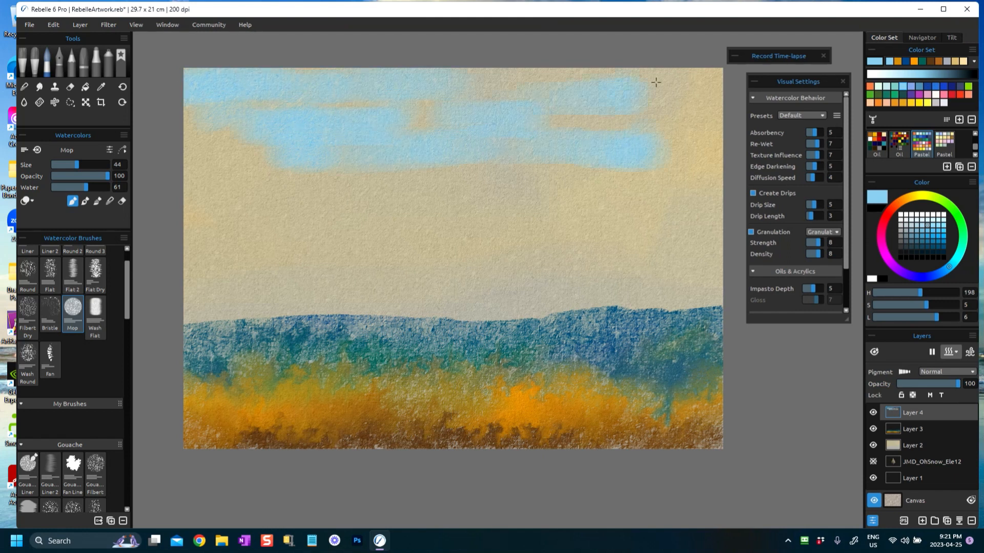
{"action": "mouse_move", "coordinate": [643, 159]}
{"action": "left_mouse_down"}
{"action": "mouse_move", "coordinate": [353, 173]}
{"action": "mouse_move", "coordinate": [250, 149]}
{"action": "mouse_move", "coordinate": [720, 155]}
{"action": "left_mouse_up"}
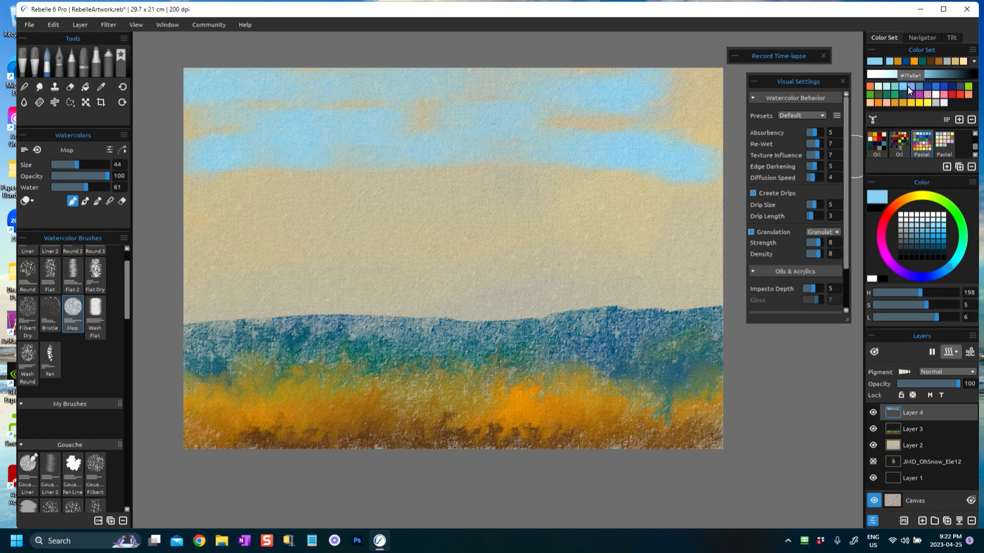
{"action": "left_click_drag", "start_coordinate": [435, 196], "coordinate": [506, 199]}
{"action": "left_click_drag", "start_coordinate": [431, 175], "coordinate": [659, 138]}
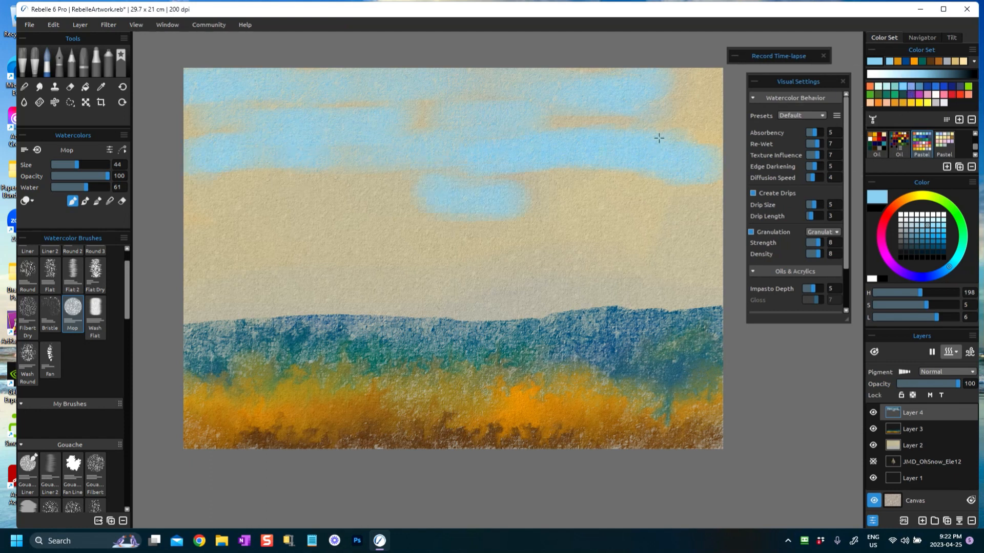
Add pink (H 331, S 3, L 6) and pastel orange strokes over the light blue in the upper sky
{"action": "left_click", "coordinate": [930, 95]}
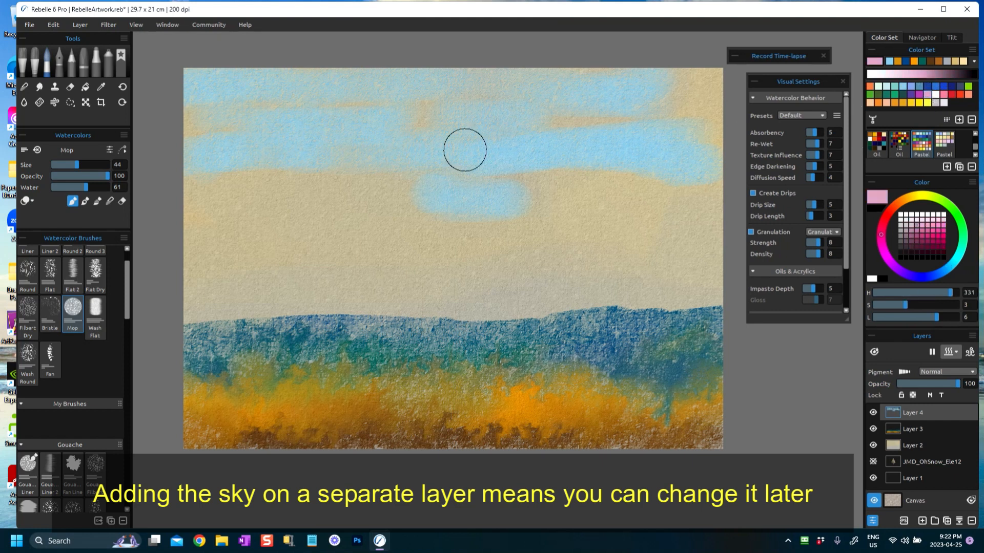
{"action": "left_click_drag", "start_coordinate": [464, 149], "coordinate": [560, 136]}
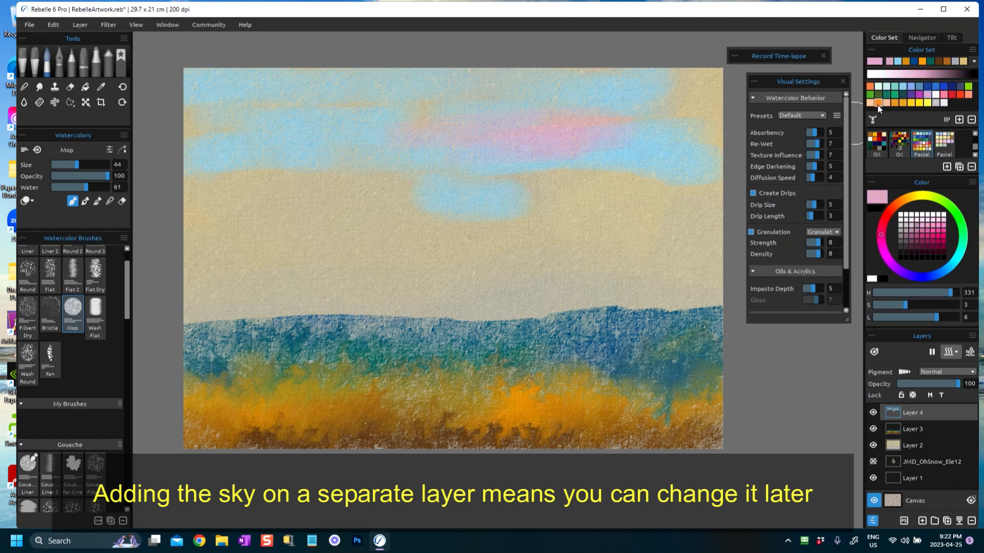
{"action": "left_click", "coordinate": [895, 103]}
{"action": "mouse_move", "coordinate": [492, 128]}
{"action": "left_mouse_down"}
{"action": "mouse_move", "coordinate": [465, 135]}
{"action": "mouse_move", "coordinate": [467, 122]}
{"action": "mouse_move", "coordinate": [635, 106]}
{"action": "mouse_move", "coordinate": [538, 98]}
{"action": "mouse_move", "coordinate": [493, 118]}
{"action": "mouse_move", "coordinate": [567, 122]}
{"action": "mouse_move", "coordinate": [341, 138]}
{"action": "mouse_move", "coordinate": [390, 143]}
{"action": "mouse_move", "coordinate": [298, 122]}
{"action": "mouse_move", "coordinate": [595, 134]}
{"action": "mouse_move", "coordinate": [672, 124]}
{"action": "mouse_move", "coordinate": [608, 98]}
{"action": "mouse_move", "coordinate": [665, 82]}
{"action": "mouse_move", "coordinate": [703, 149]}
{"action": "mouse_move", "coordinate": [542, 145]}
{"action": "mouse_move", "coordinate": [565, 181]}
{"action": "mouse_move", "coordinate": [319, 175]}
{"action": "mouse_move", "coordinate": [332, 173]}
{"action": "mouse_move", "coordinate": [368, 103]}
{"action": "mouse_move", "coordinate": [278, 99]}
{"action": "left_mouse_up"}
Work olive gold sampled from the land (H 45, S 5, L 3) into the sky and blend the colors into soft horizontal bands
{"action": "left_click", "coordinate": [307, 388], "text": "alt"}
{"action": "left_click", "coordinate": [109, 202]}
{"action": "mouse_move", "coordinate": [183, 95]}
{"action": "left_mouse_down"}
{"action": "mouse_move", "coordinate": [476, 110]}
{"action": "mouse_move", "coordinate": [553, 95]}
{"action": "mouse_move", "coordinate": [604, 105]}
{"action": "mouse_move", "coordinate": [673, 98]}
{"action": "left_mouse_up"}
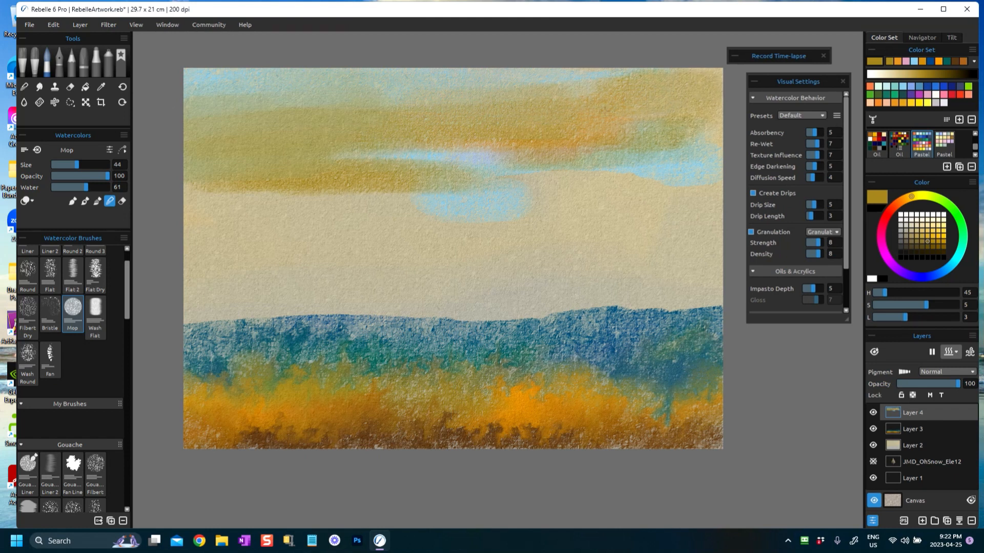
{"action": "mouse_move", "coordinate": [626, 153]}
{"action": "left_mouse_down"}
{"action": "mouse_move", "coordinate": [366, 174]}
{"action": "mouse_move", "coordinate": [364, 156]}
{"action": "left_mouse_up"}
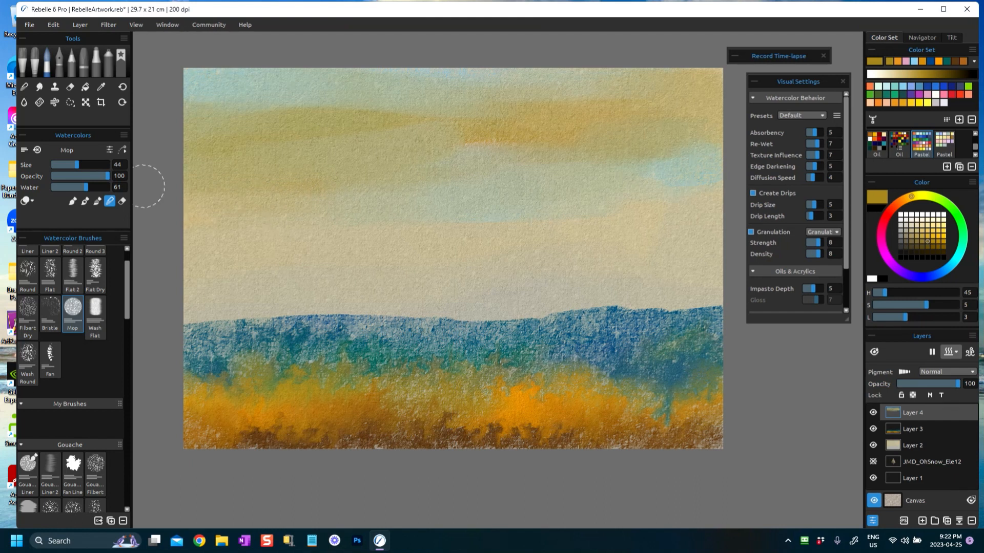
Save the painting under the new file name fantasy-wc-apr25.reb
{"action": "left_click", "coordinate": [26, 26]}
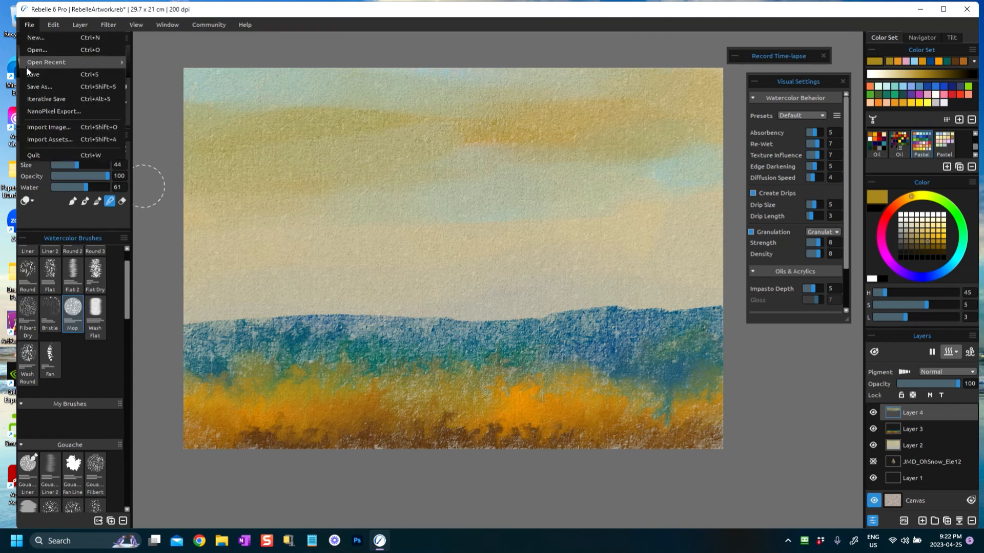
{"action": "left_click", "coordinate": [39, 87]}
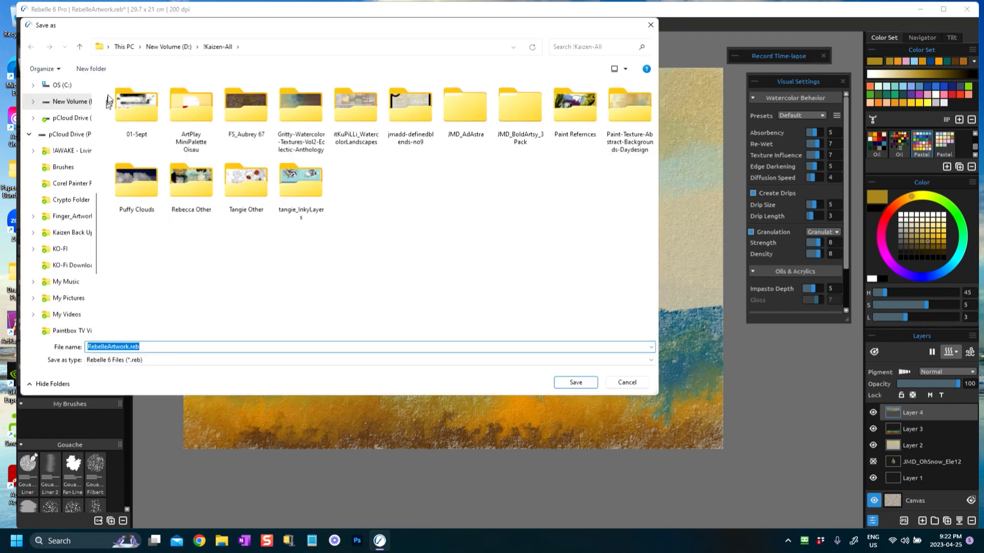
{"action": "left_click", "coordinate": [169, 47]}
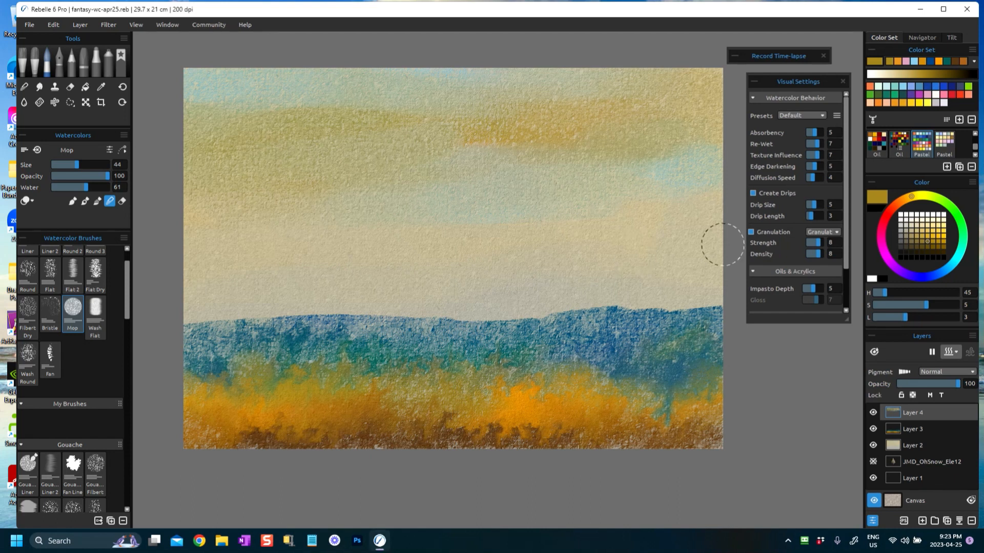
Paint pale tan strokes (H 45, S 3, L 5) in the lower right of the sky with the Mop brush
{"action": "left_click", "coordinate": [920, 235]}
{"action": "left_click", "coordinate": [921, 229]}
{"action": "left_click", "coordinate": [918, 228]}
{"action": "left_click", "coordinate": [917, 228]}
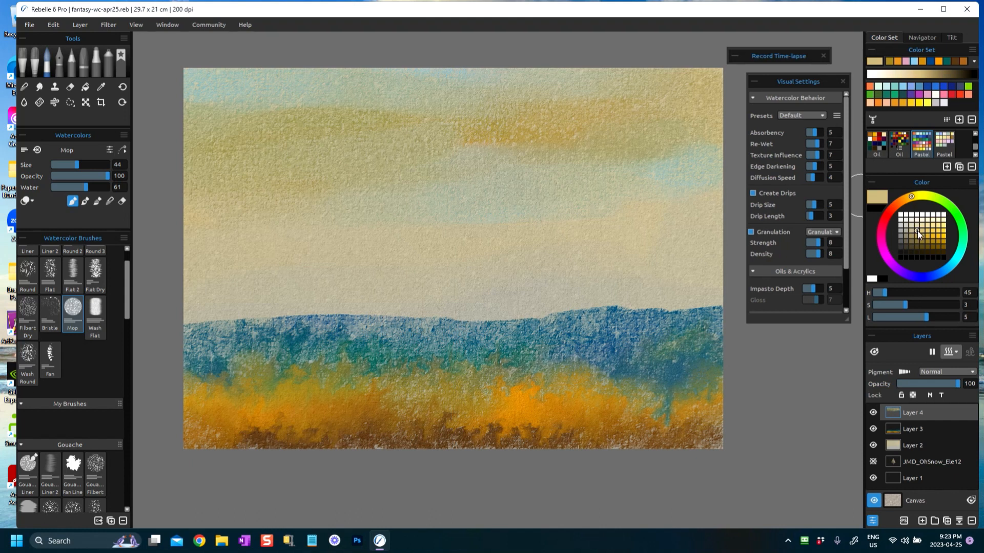
{"action": "left_click", "coordinate": [916, 230]}
{"action": "left_click_drag", "start_coordinate": [580, 236], "coordinate": [531, 260]}
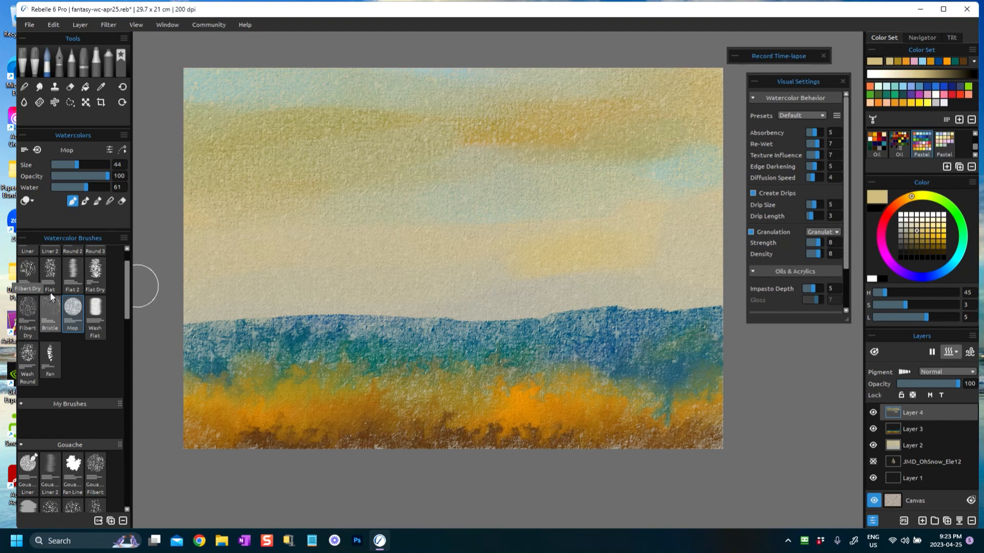
Extend the pale tan band across the left half of the lower sky with the Flat Dry brush
{"action": "left_click", "coordinate": [50, 266]}
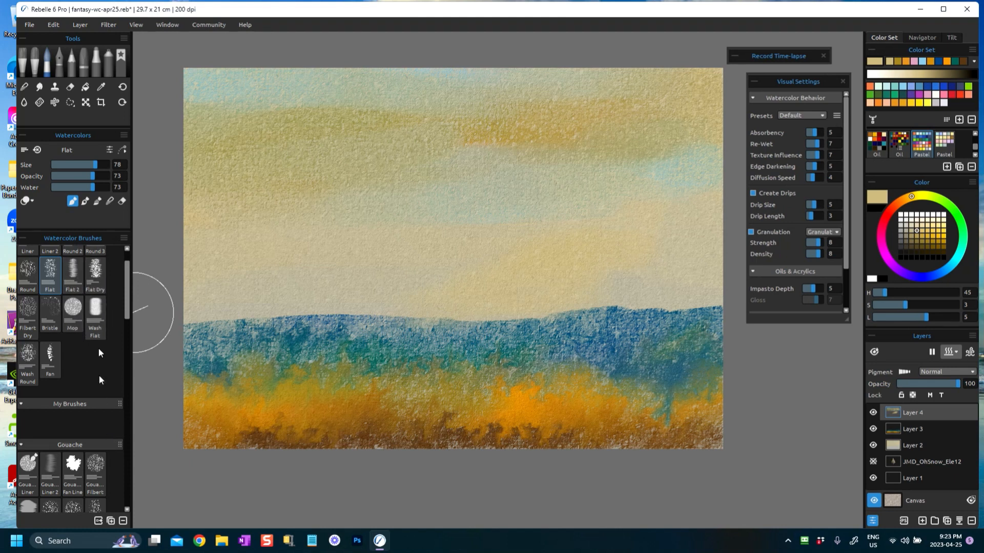
{"action": "left_click", "coordinate": [95, 269]}
{"action": "left_click_drag", "start_coordinate": [292, 271], "coordinate": [451, 259]}
{"action": "left_click_drag", "start_coordinate": [278, 263], "coordinate": [481, 257]}
{"action": "left_click_drag", "start_coordinate": [302, 274], "coordinate": [452, 264]}
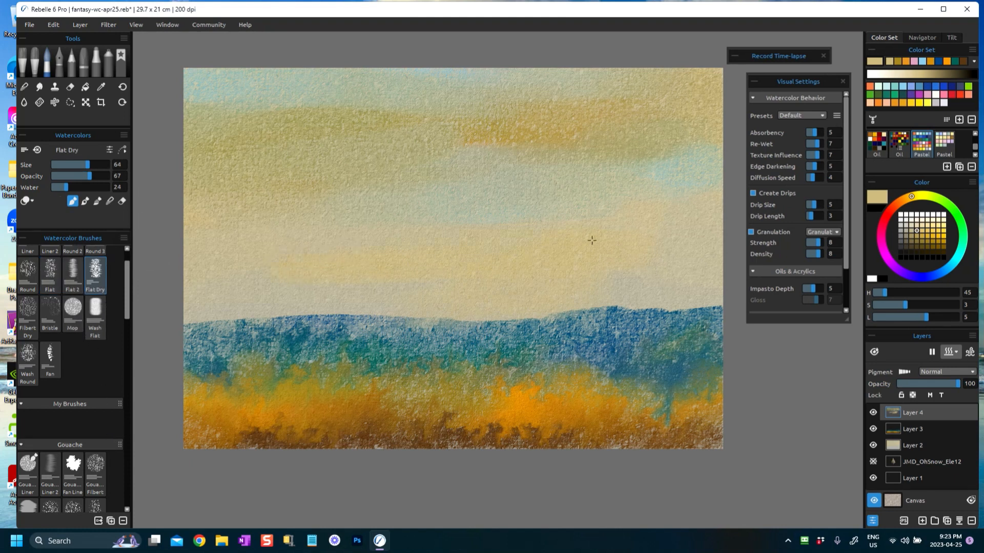
Paint golden yellow strokes, ending with H 45, S 5, L 4, over the tan band across the lower sky
{"action": "left_click_drag", "start_coordinate": [934, 232], "coordinate": [928, 231]}
{"action": "left_click_drag", "start_coordinate": [432, 242], "coordinate": [517, 236]}
{"action": "mouse_move", "coordinate": [517, 236]}
{"action": "left_mouse_down"}
{"action": "mouse_move", "coordinate": [412, 243]}
{"action": "mouse_move", "coordinate": [626, 238]}
{"action": "left_mouse_up"}
{"action": "left_click_drag", "start_coordinate": [627, 237], "coordinate": [602, 251]}
{"action": "left_click", "coordinate": [928, 237]}
{"action": "mouse_move", "coordinate": [467, 255]}
{"action": "left_mouse_down"}
{"action": "mouse_move", "coordinate": [484, 268]}
{"action": "mouse_move", "coordinate": [265, 274]}
{"action": "mouse_move", "coordinate": [343, 266]}
{"action": "mouse_move", "coordinate": [340, 243]}
{"action": "mouse_move", "coordinate": [404, 236]}
{"action": "mouse_move", "coordinate": [322, 283]}
{"action": "left_mouse_up"}
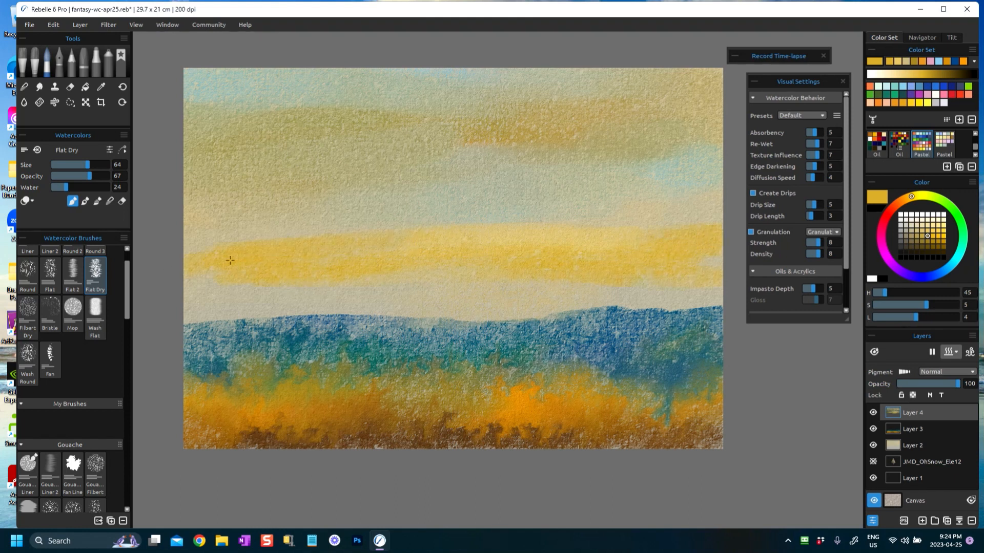
Paint sampled teal (H 193, S 2, L 3) over the yellow band and cover it with olive-brown strokes
{"action": "left_click", "coordinate": [528, 321], "text": "alt"}
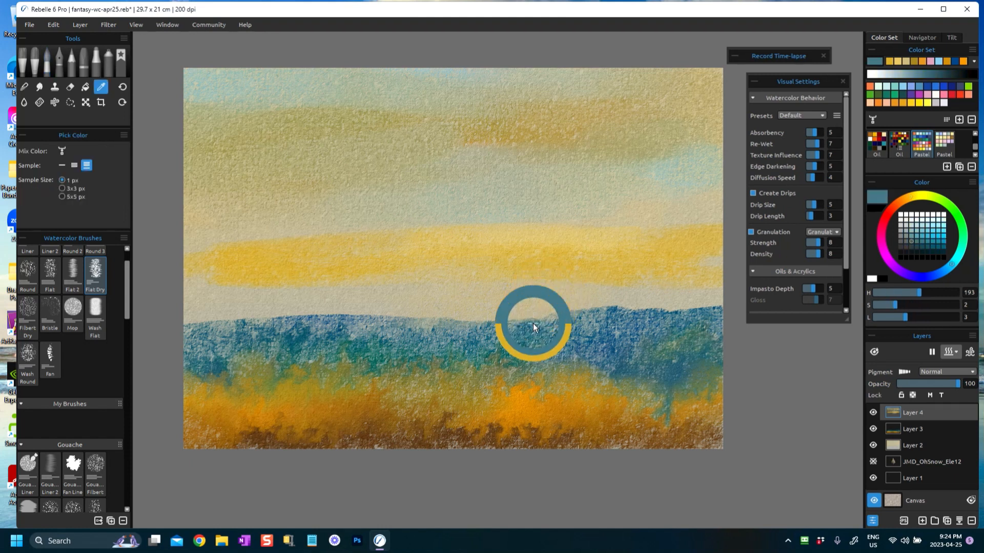
{"action": "mouse_move", "coordinate": [518, 269]}
{"action": "left_mouse_down"}
{"action": "mouse_move", "coordinate": [500, 259]}
{"action": "mouse_move", "coordinate": [520, 247]}
{"action": "mouse_move", "coordinate": [197, 248]}
{"action": "mouse_move", "coordinate": [192, 276]}
{"action": "mouse_move", "coordinate": [582, 270]}
{"action": "mouse_move", "coordinate": [573, 245]}
{"action": "mouse_move", "coordinate": [556, 241]}
{"action": "mouse_move", "coordinate": [582, 268]}
{"action": "mouse_move", "coordinate": [666, 283]}
{"action": "mouse_move", "coordinate": [707, 267]}
{"action": "mouse_move", "coordinate": [709, 240]}
{"action": "mouse_move", "coordinate": [186, 251]}
{"action": "left_mouse_up"}
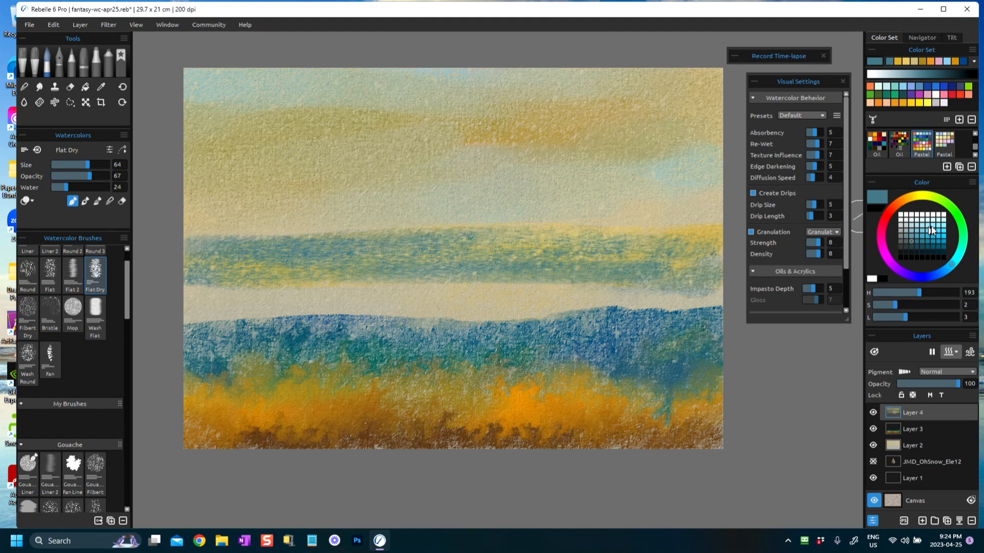
{"action": "left_click", "coordinate": [922, 226]}
{"action": "left_click", "coordinate": [516, 292], "text": "alt"}
{"action": "mouse_move", "coordinate": [338, 280]}
{"action": "left_mouse_down"}
{"action": "mouse_move", "coordinate": [189, 281]}
{"action": "mouse_move", "coordinate": [382, 251]}
{"action": "mouse_move", "coordinate": [686, 238]}
{"action": "left_mouse_up"}
{"action": "mouse_move", "coordinate": [446, 273]}
{"action": "left_mouse_down"}
{"action": "mouse_move", "coordinate": [707, 276]}
{"action": "mouse_move", "coordinate": [687, 284]}
{"action": "left_mouse_up"}
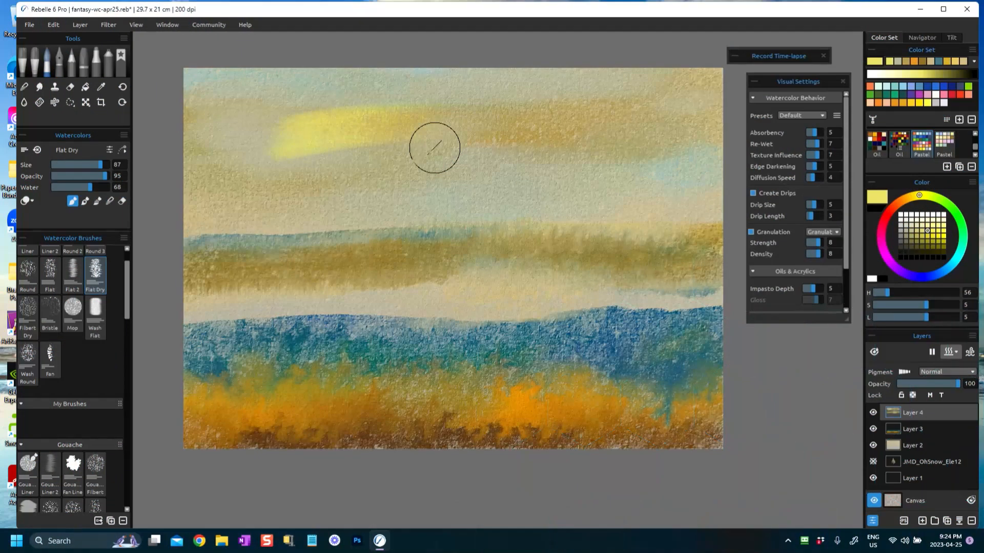
Paint bright yellow strokes (H 56, S 5, L 5) across the upper sky with the size 87 Flat Dry brush and blend them softly
{"action": "mouse_move", "coordinate": [435, 148]}
{"action": "left_mouse_down"}
{"action": "mouse_move", "coordinate": [255, 163]}
{"action": "mouse_move", "coordinate": [201, 128]}
{"action": "left_mouse_up"}
{"action": "mouse_move", "coordinate": [461, 147]}
{"action": "left_mouse_down"}
{"action": "mouse_move", "coordinate": [622, 141]}
{"action": "mouse_move", "coordinate": [709, 100]}
{"action": "left_mouse_up"}
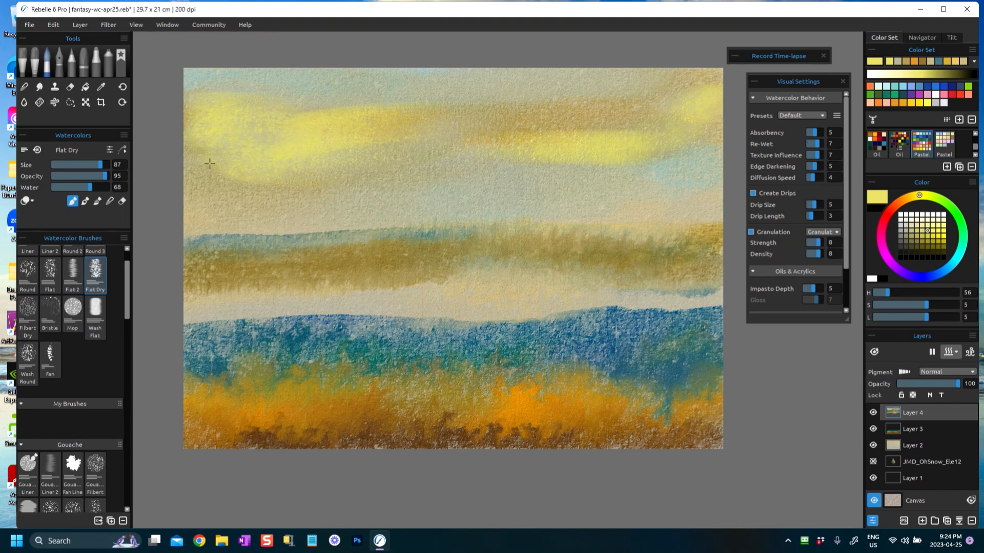
{"action": "left_click", "coordinate": [110, 201]}
{"action": "mouse_move", "coordinate": [235, 158]}
{"action": "left_mouse_down"}
{"action": "mouse_move", "coordinate": [339, 167]}
{"action": "mouse_move", "coordinate": [198, 131]}
{"action": "mouse_move", "coordinate": [200, 103]}
{"action": "mouse_move", "coordinate": [388, 118]}
{"action": "mouse_move", "coordinate": [540, 147]}
{"action": "mouse_move", "coordinate": [703, 154]}
{"action": "mouse_move", "coordinate": [509, 116]}
{"action": "mouse_move", "coordinate": [351, 131]}
{"action": "left_mouse_up"}
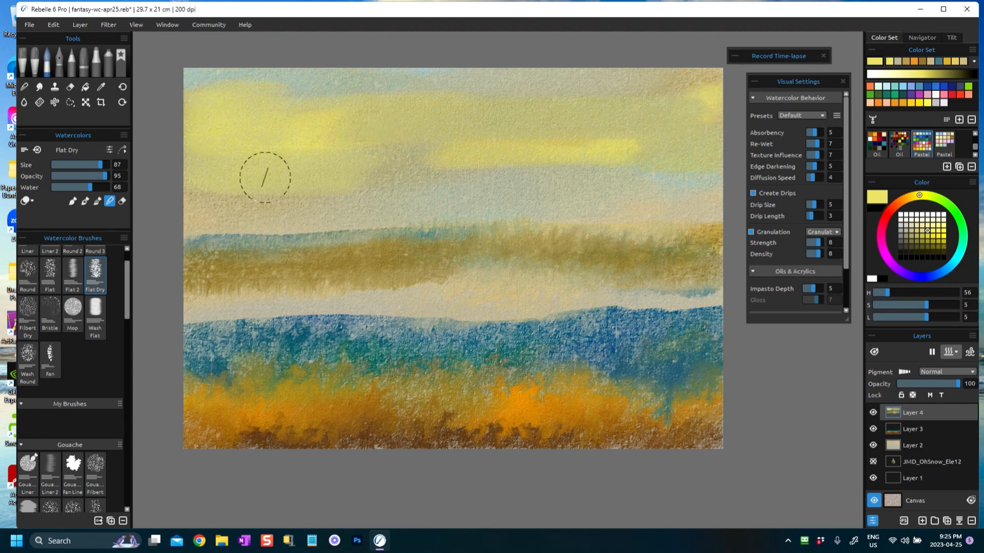
{"action": "left_click_drag", "start_coordinate": [597, 156], "coordinate": [656, 153]}
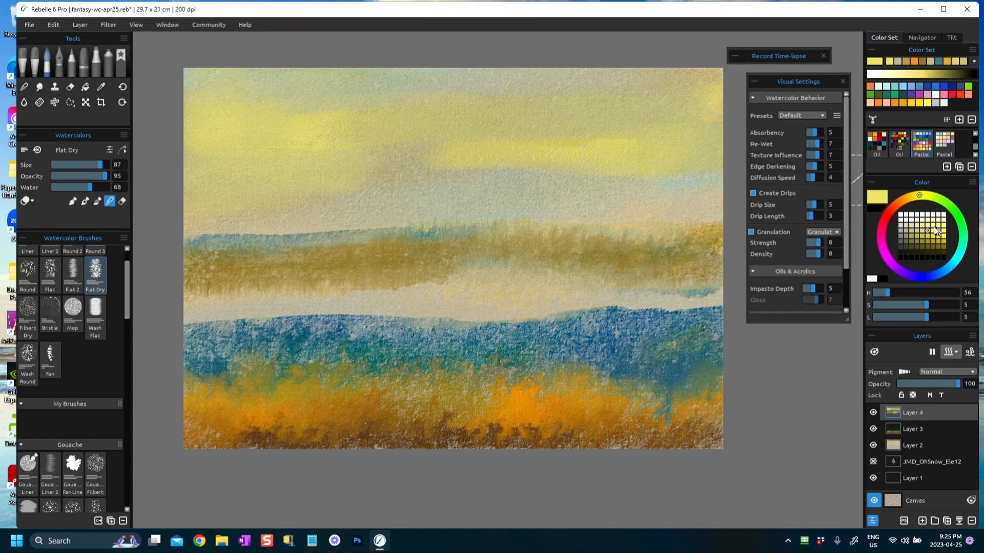
Paint a thin peach line (H 22, S 5, L 6) at the left end of the brown band's upper edge with brush size 13
{"action": "left_click", "coordinate": [886, 103]}
{"action": "left_click", "coordinate": [97, 164]}
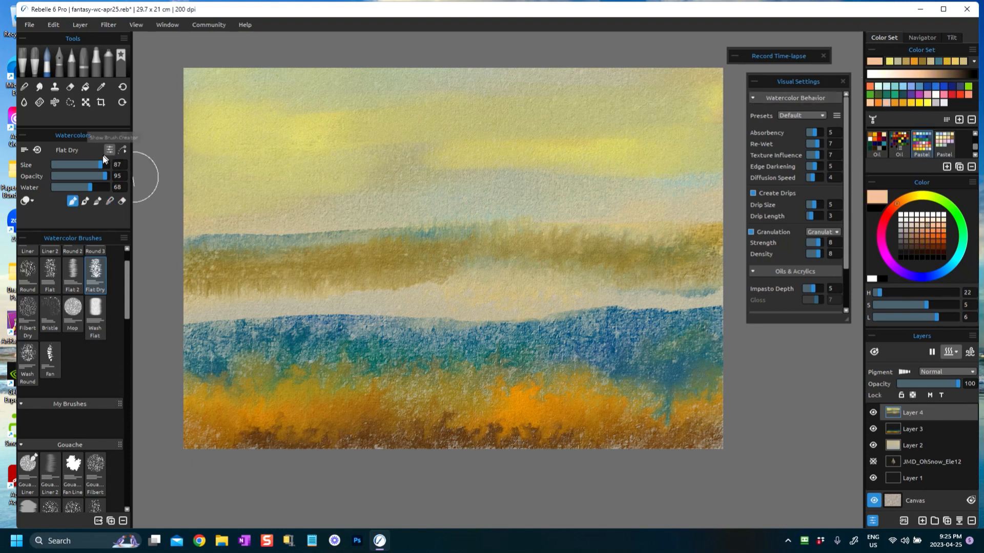
{"action": "left_click_drag", "start_coordinate": [98, 164], "coordinate": [59, 165]}
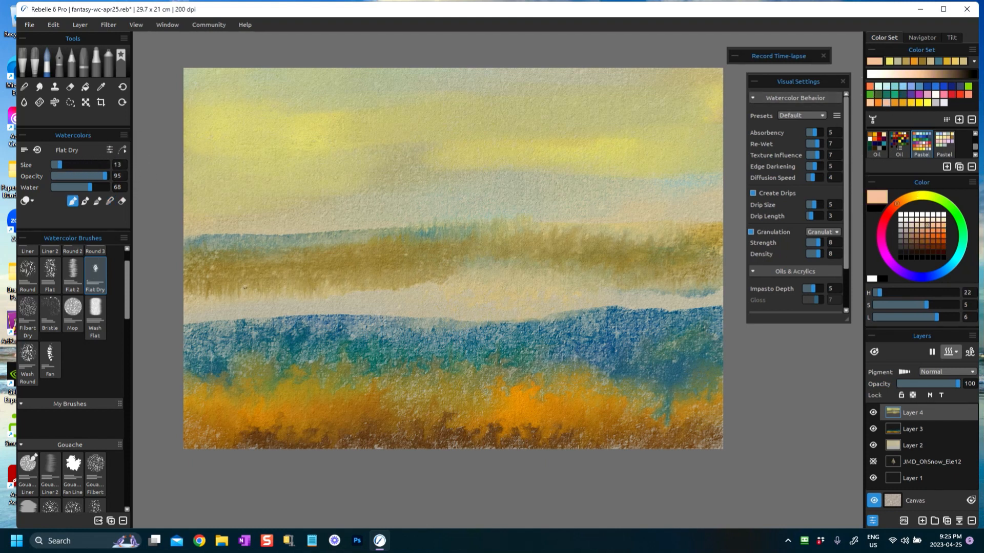
{"action": "left_click_drag", "start_coordinate": [188, 236], "coordinate": [224, 236]}
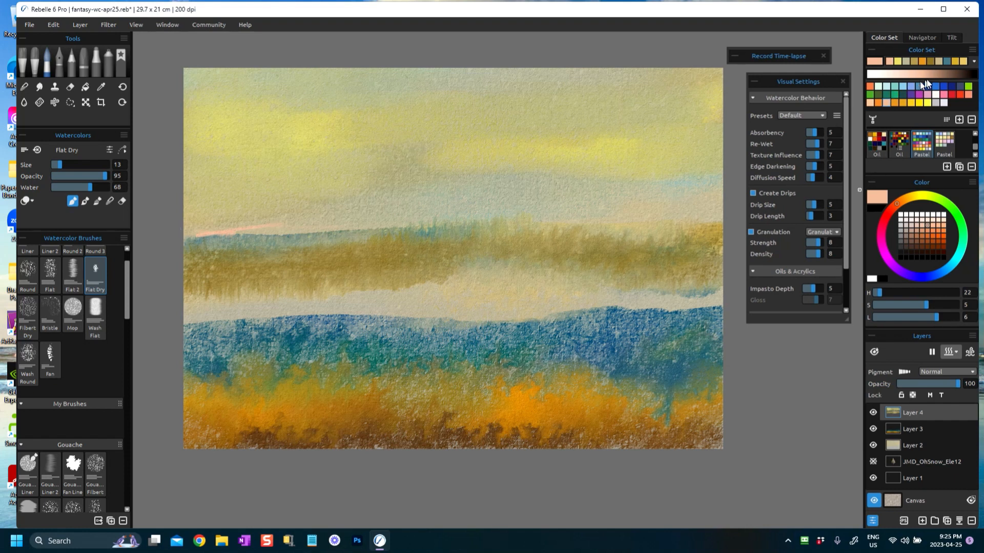
Paint a thin cream horizon line (H 42, S 5, L 6) along the full upper edge of the brown band
{"action": "left_click", "coordinate": [876, 140]}
{"action": "left_click", "coordinate": [897, 87]}
{"action": "left_click_drag", "start_coordinate": [186, 239], "coordinate": [238, 231]}
{"action": "mouse_move", "coordinate": [302, 229]}
{"action": "left_mouse_down"}
{"action": "mouse_move", "coordinate": [436, 219]}
{"action": "mouse_move", "coordinate": [425, 222]}
{"action": "mouse_move", "coordinate": [657, 230]}
{"action": "left_mouse_up"}
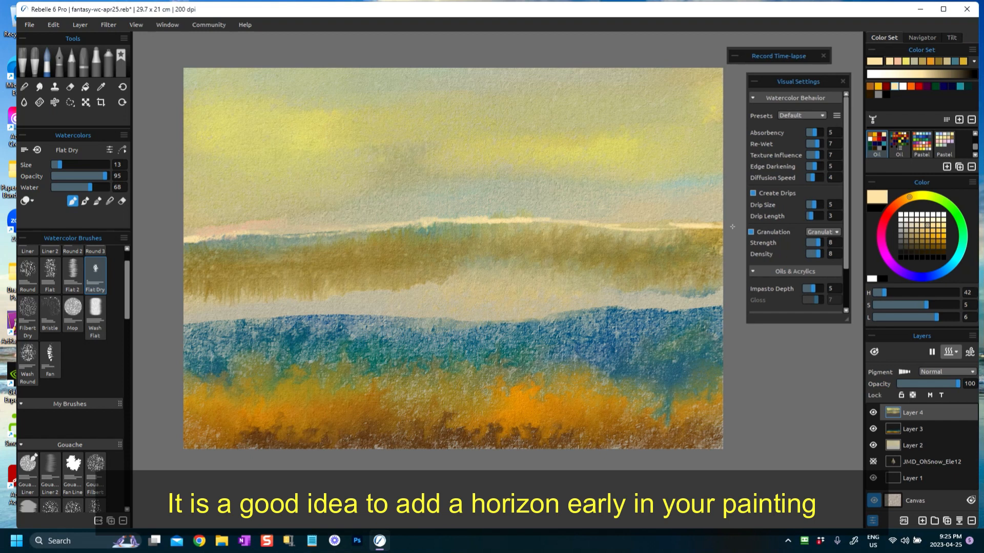
Paint broken brown strokes (H 42, S 4, L 3) along the cream horizon line across the canvas
{"action": "left_click", "coordinate": [921, 242]}
{"action": "left_click_drag", "start_coordinate": [636, 227], "coordinate": [715, 227]}
{"action": "left_click_drag", "start_coordinate": [614, 227], "coordinate": [580, 225]}
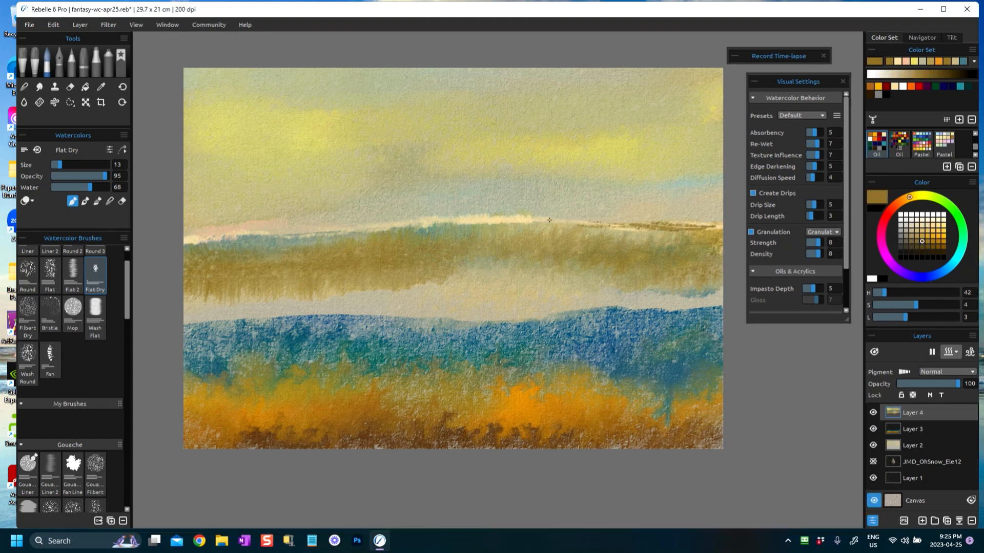
{"action": "mouse_move", "coordinate": [460, 223]}
{"action": "left_mouse_down"}
{"action": "mouse_move", "coordinate": [488, 218]}
{"action": "mouse_move", "coordinate": [460, 222]}
{"action": "left_mouse_up"}
{"action": "mouse_move", "coordinate": [421, 224]}
{"action": "left_mouse_down"}
{"action": "mouse_move", "coordinate": [394, 226]}
{"action": "mouse_move", "coordinate": [439, 224]}
{"action": "mouse_move", "coordinate": [206, 238]}
{"action": "left_mouse_up"}
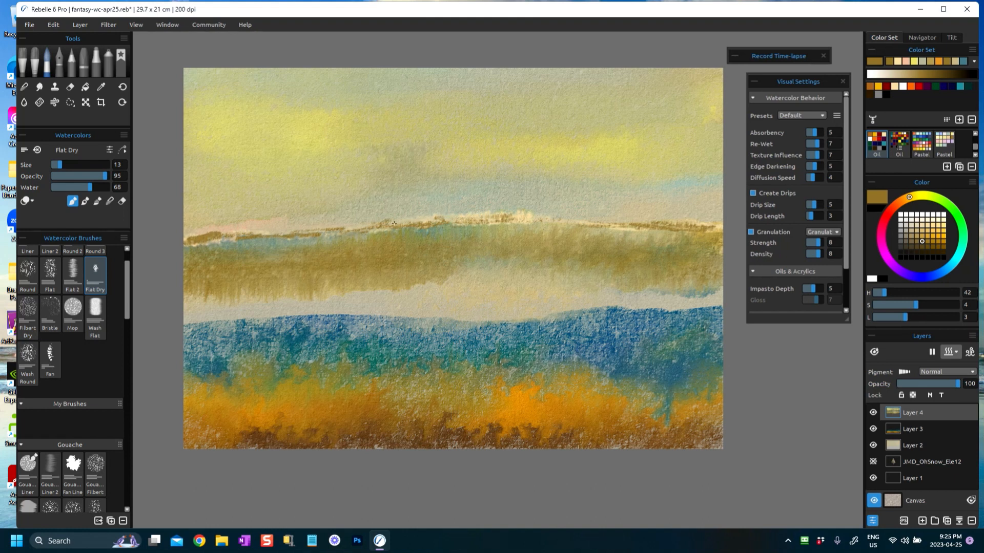
{"action": "left_click_drag", "start_coordinate": [482, 221], "coordinate": [663, 234]}
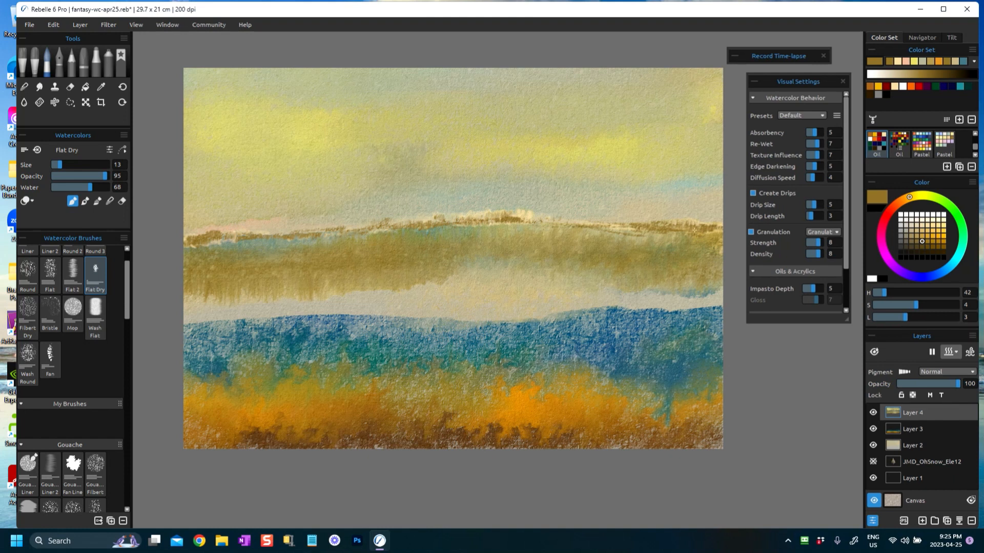
Blend the broken brown strokes along the horizon at brush size 37 and soften the brown band's lower edge at size 62
{"action": "left_click", "coordinate": [109, 201]}
{"action": "left_click_drag", "start_coordinate": [57, 164], "coordinate": [73, 164]}
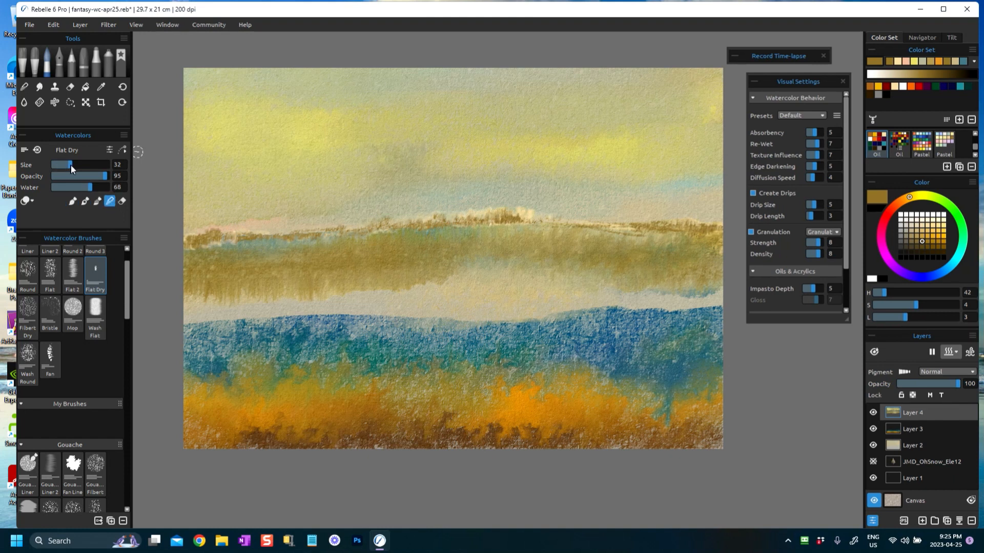
{"action": "left_click_drag", "start_coordinate": [232, 234], "coordinate": [265, 232]}
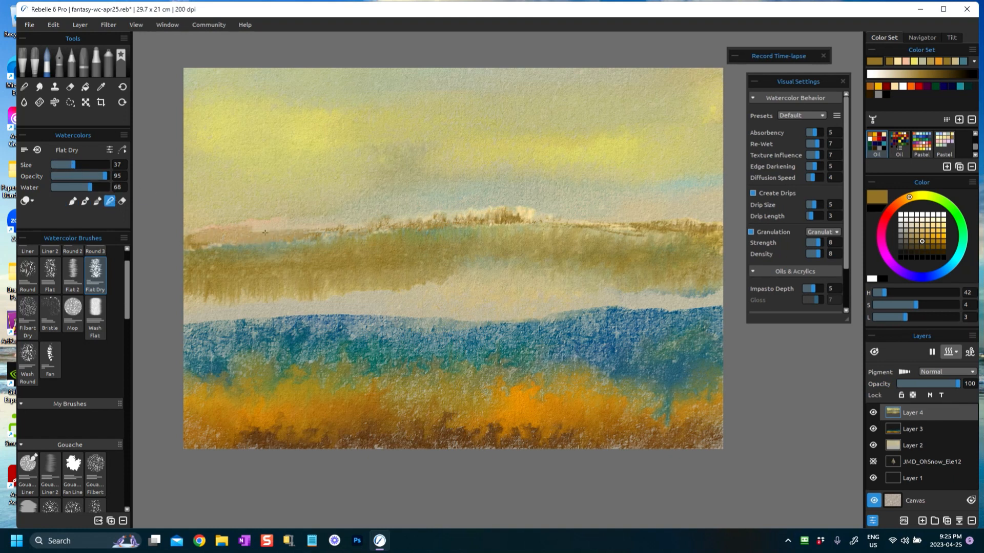
{"action": "mouse_move", "coordinate": [339, 235]}
{"action": "left_mouse_down"}
{"action": "mouse_move", "coordinate": [522, 213]}
{"action": "mouse_move", "coordinate": [434, 214]}
{"action": "left_mouse_up"}
{"action": "mouse_move", "coordinate": [601, 231]}
{"action": "left_mouse_down"}
{"action": "mouse_move", "coordinate": [678, 229]}
{"action": "mouse_move", "coordinate": [655, 219]}
{"action": "mouse_move", "coordinate": [700, 231]}
{"action": "left_mouse_up"}
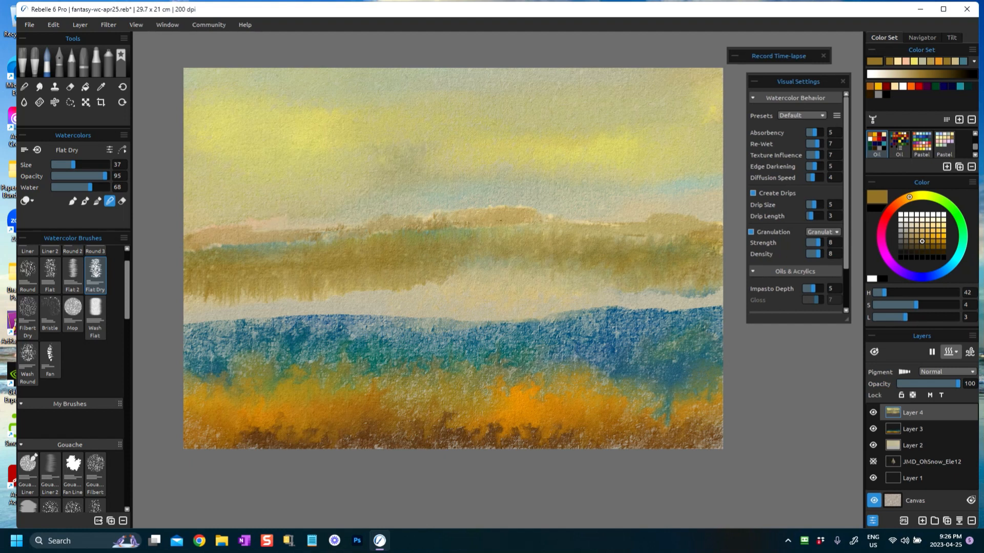
{"action": "left_click_drag", "start_coordinate": [243, 290], "coordinate": [186, 302]}
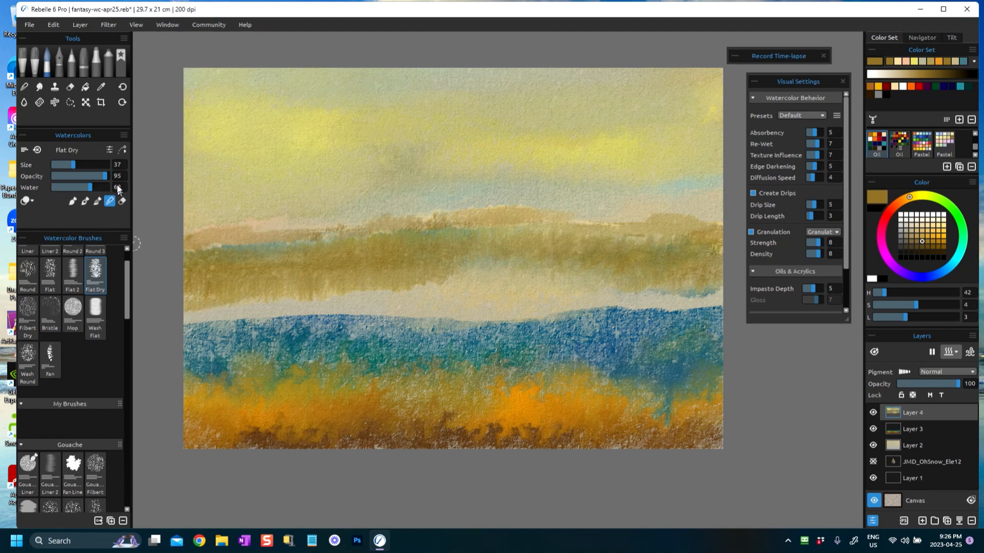
{"action": "left_click_drag", "start_coordinate": [73, 165], "coordinate": [87, 166]}
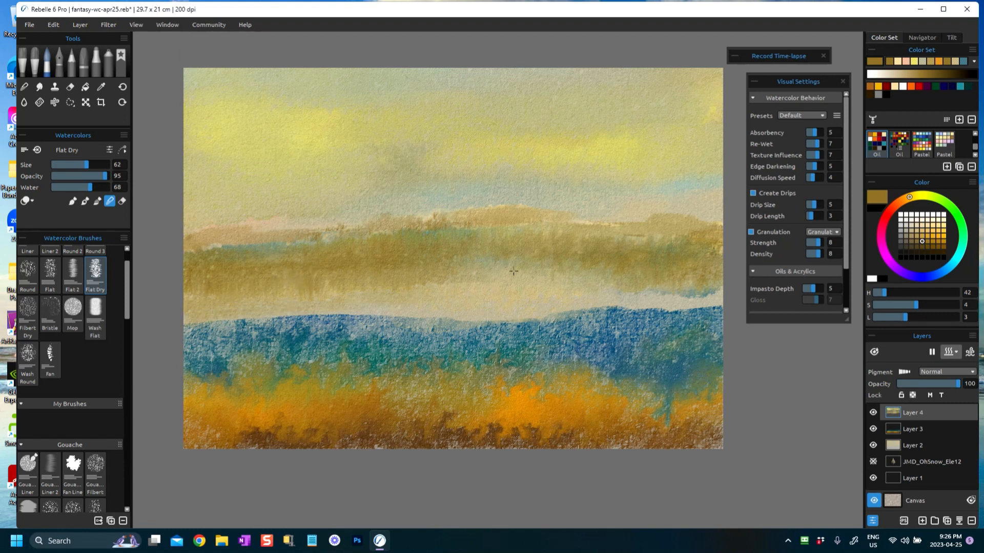
Paint blue strokes (H 213, S 4, L 3) beneath the brown band and blend them into soft grey-blue patches
{"action": "left_click", "coordinate": [940, 272]}
{"action": "mouse_move", "coordinate": [605, 282]}
{"action": "left_mouse_down"}
{"action": "mouse_move", "coordinate": [711, 284]}
{"action": "mouse_move", "coordinate": [587, 268]}
{"action": "mouse_move", "coordinate": [459, 268]}
{"action": "mouse_move", "coordinate": [194, 287]}
{"action": "left_mouse_up"}
{"action": "left_click", "coordinate": [109, 201]}
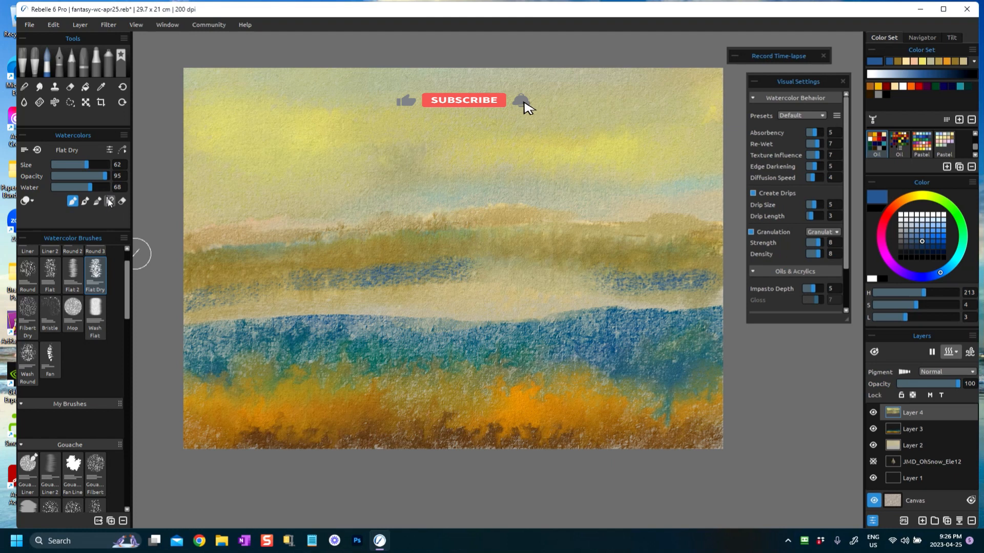
{"action": "mouse_move", "coordinate": [275, 291]}
{"action": "left_mouse_down"}
{"action": "mouse_move", "coordinate": [200, 298]}
{"action": "mouse_move", "coordinate": [272, 298]}
{"action": "left_mouse_up"}
{"action": "mouse_move", "coordinate": [345, 274]}
{"action": "left_mouse_down"}
{"action": "mouse_move", "coordinate": [409, 288]}
{"action": "mouse_move", "coordinate": [405, 278]}
{"action": "mouse_move", "coordinate": [558, 275]}
{"action": "mouse_move", "coordinate": [698, 285]}
{"action": "mouse_move", "coordinate": [738, 301]}
{"action": "left_mouse_up"}
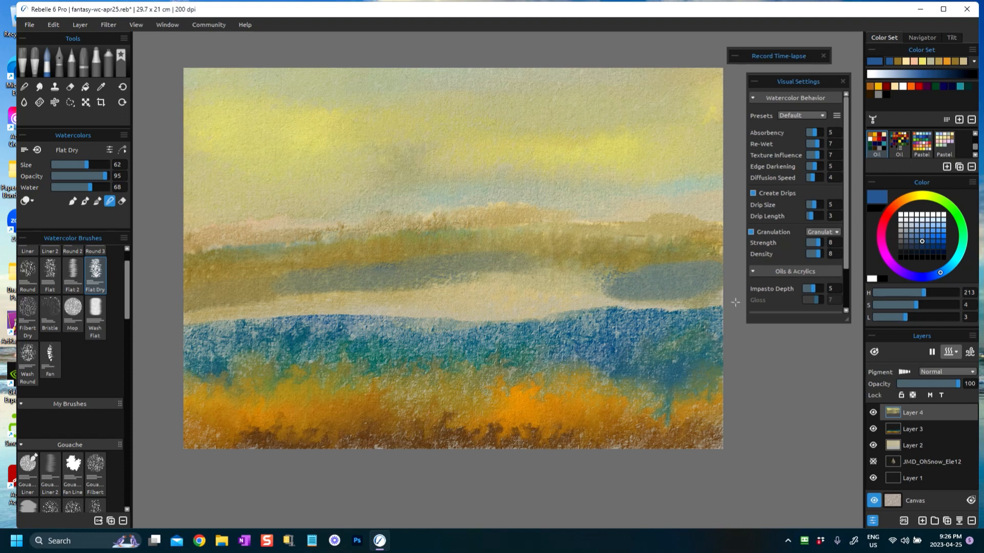
{"action": "left_click_drag", "start_coordinate": [559, 300], "coordinate": [599, 289]}
Soften the upper edge of the blue land band on Layer 3 by blending it with the size 62 Flat Dry brush
{"action": "left_click_drag", "start_coordinate": [716, 315], "coordinate": [680, 309]}
{"action": "mouse_move", "coordinate": [402, 324]}
{"action": "left_mouse_down"}
{"action": "mouse_move", "coordinate": [570, 331]}
{"action": "mouse_move", "coordinate": [624, 319]}
{"action": "left_mouse_up"}
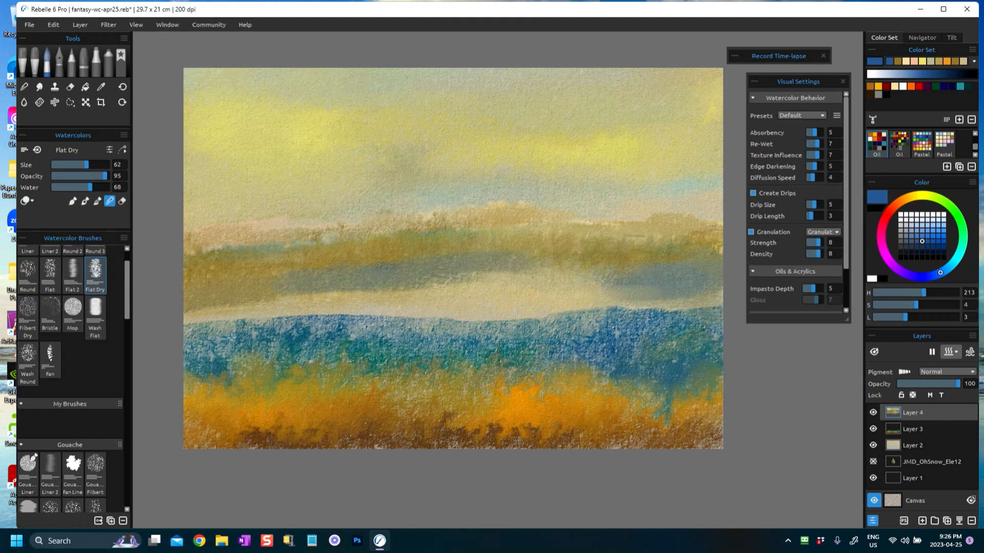
{"action": "mouse_move", "coordinate": [511, 328]}
{"action": "left_mouse_down"}
{"action": "mouse_move", "coordinate": [592, 312]}
{"action": "mouse_move", "coordinate": [614, 323]}
{"action": "mouse_move", "coordinate": [681, 313]}
{"action": "mouse_move", "coordinate": [724, 322]}
{"action": "left_mouse_up"}
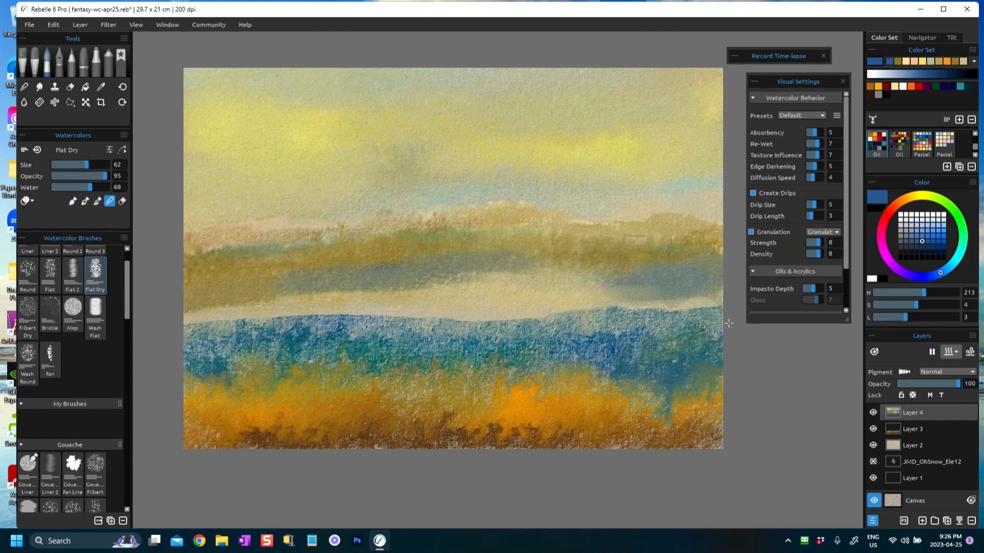
{"action": "left_click", "coordinate": [893, 429]}
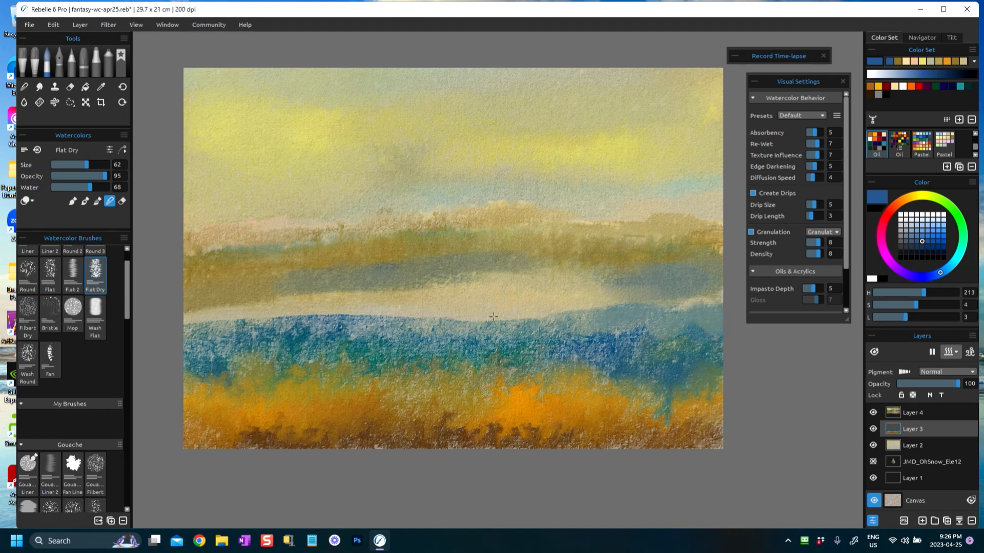
{"action": "mouse_move", "coordinate": [312, 324]}
{"action": "left_mouse_down"}
{"action": "mouse_move", "coordinate": [169, 329]}
{"action": "mouse_move", "coordinate": [431, 320]}
{"action": "mouse_move", "coordinate": [268, 321]}
{"action": "left_mouse_up"}
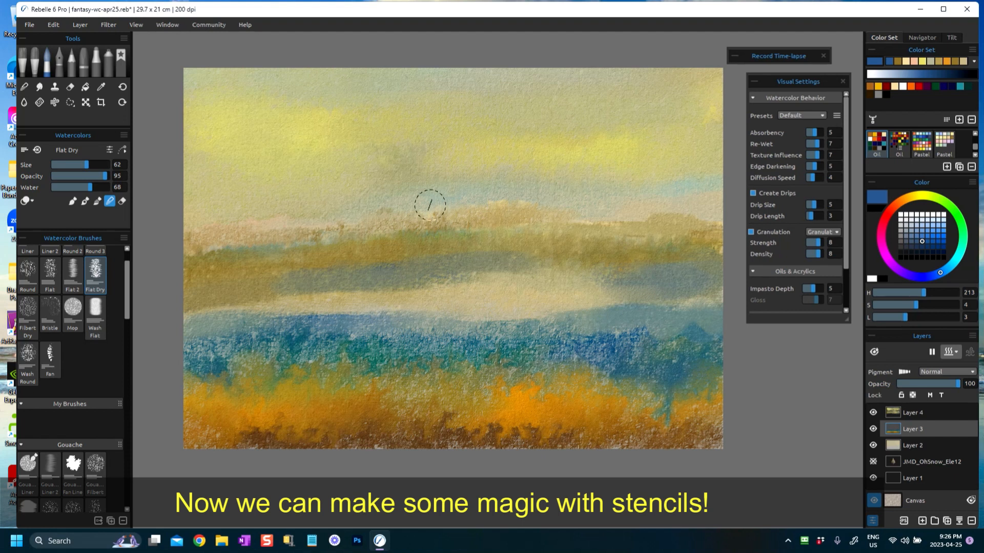
Distort the brown hills along the horizon on Layer 4 with the expanding Liquify mode and the size 46 Spikey brush
{"action": "scroll", "coordinate": [430, 205], "scroll_direction": "down", "scroll_amount": 1}
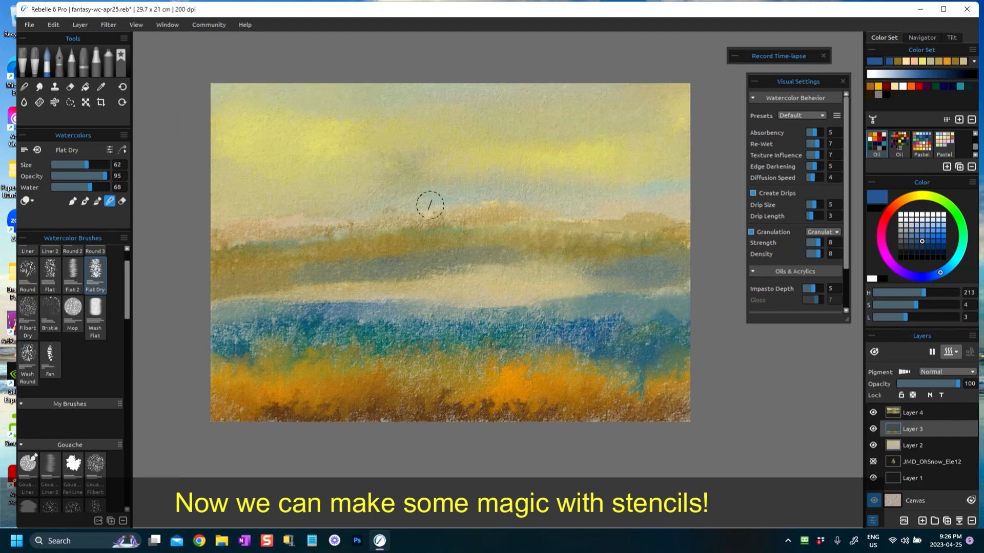
{"action": "mouse_move", "coordinate": [451, 205]}
{"action": "left_mouse_down"}
{"action": "mouse_move", "coordinate": [450, 266]}
{"action": "mouse_move", "coordinate": [470, 255]}
{"action": "mouse_move", "coordinate": [462, 252]}
{"action": "left_mouse_up"}
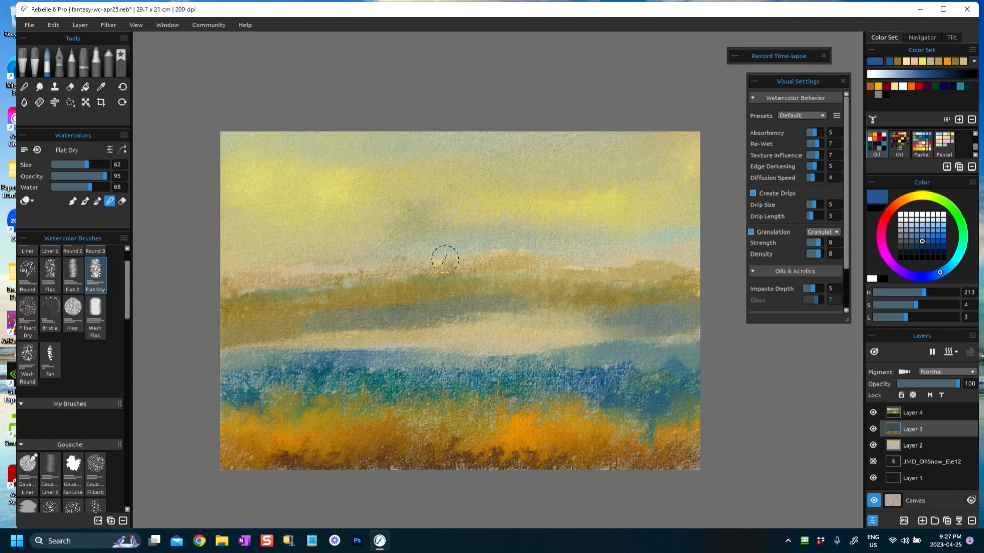
{"action": "left_click", "coordinate": [41, 89]}
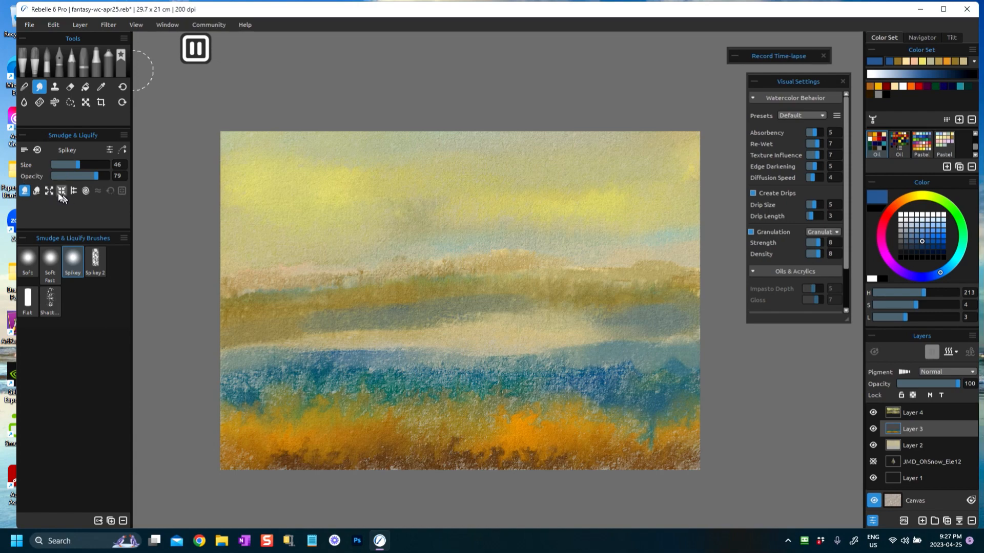
{"action": "left_click", "coordinate": [65, 191]}
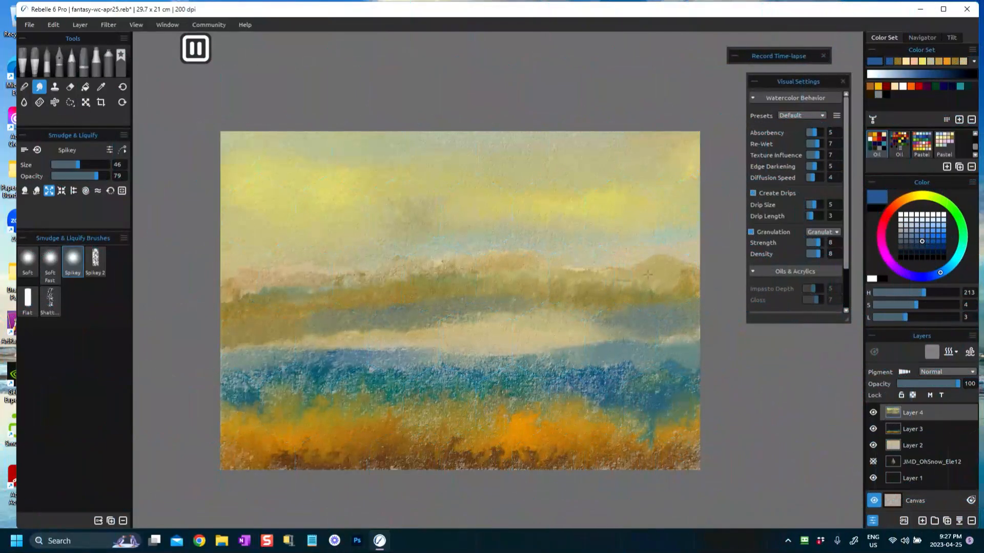
{"action": "mouse_move", "coordinate": [612, 285]}
{"action": "left_mouse_down"}
{"action": "mouse_move", "coordinate": [490, 274]}
{"action": "mouse_move", "coordinate": [236, 285]}
{"action": "mouse_move", "coordinate": [280, 282]}
{"action": "mouse_move", "coordinate": [259, 295]}
{"action": "left_mouse_up"}
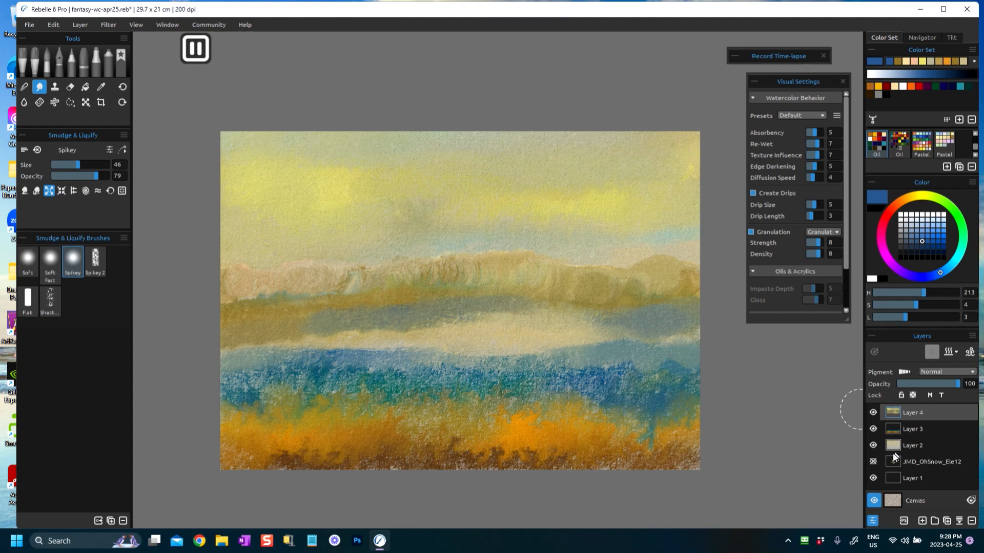
Add swirling Liquify texture to the blue band and the upper orange area on Layer 3 with the expanding mode
{"action": "left_click", "coordinate": [894, 430]}
{"action": "left_click_drag", "start_coordinate": [575, 378], "coordinate": [716, 367]}
{"action": "mouse_move", "coordinate": [551, 368]}
{"action": "left_mouse_down"}
{"action": "mouse_move", "coordinate": [512, 364]}
{"action": "mouse_move", "coordinate": [437, 366]}
{"action": "mouse_move", "coordinate": [419, 379]}
{"action": "mouse_move", "coordinate": [376, 355]}
{"action": "mouse_move", "coordinate": [360, 324]}
{"action": "mouse_move", "coordinate": [314, 377]}
{"action": "mouse_move", "coordinate": [316, 363]}
{"action": "mouse_move", "coordinate": [313, 377]}
{"action": "mouse_move", "coordinate": [257, 357]}
{"action": "mouse_move", "coordinate": [256, 380]}
{"action": "left_mouse_up"}
{"action": "mouse_move", "coordinate": [260, 424]}
{"action": "left_mouse_down"}
{"action": "mouse_move", "coordinate": [342, 420]}
{"action": "mouse_move", "coordinate": [372, 389]}
{"action": "mouse_move", "coordinate": [386, 429]}
{"action": "mouse_move", "coordinate": [391, 407]}
{"action": "mouse_move", "coordinate": [425, 391]}
{"action": "mouse_move", "coordinate": [465, 437]}
{"action": "mouse_move", "coordinate": [502, 394]}
{"action": "mouse_move", "coordinate": [517, 417]}
{"action": "mouse_move", "coordinate": [531, 408]}
{"action": "mouse_move", "coordinate": [616, 426]}
{"action": "mouse_move", "coordinate": [691, 409]}
{"action": "left_mouse_up"}
{"action": "mouse_move", "coordinate": [296, 428]}
{"action": "left_mouse_down"}
{"action": "mouse_move", "coordinate": [246, 405]}
{"action": "mouse_move", "coordinate": [227, 386]}
{"action": "left_mouse_up"}
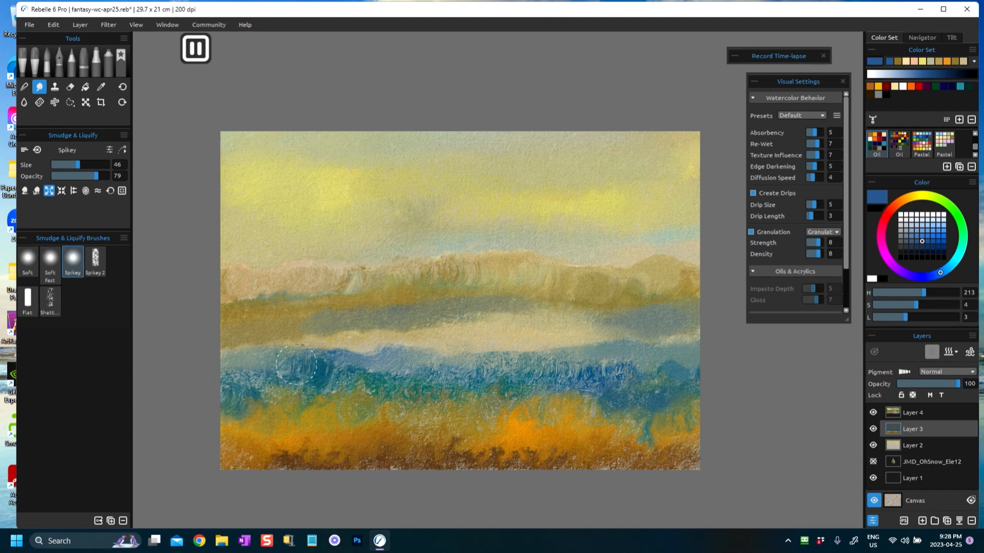
{"action": "left_click_drag", "start_coordinate": [329, 376], "coordinate": [418, 370]}
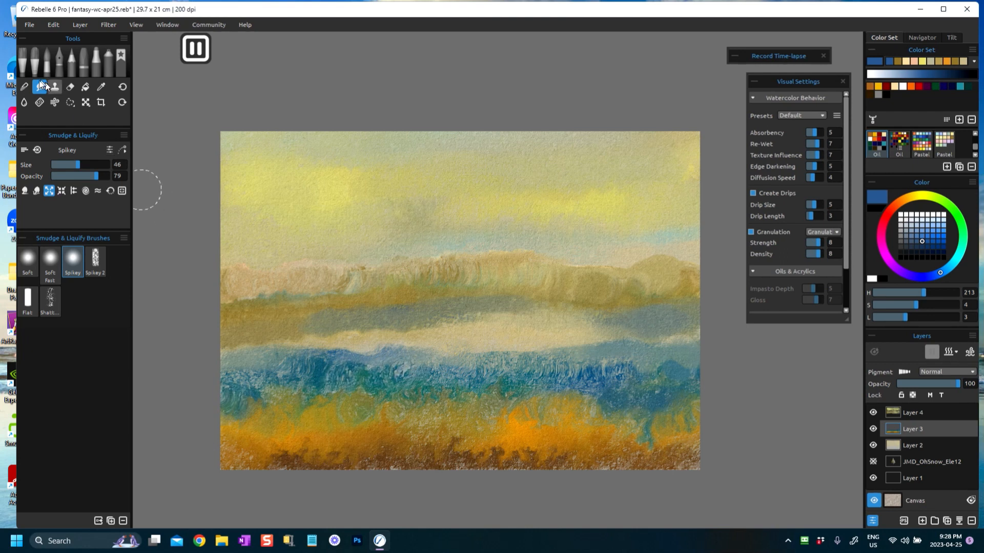
Drag out the blue band's upper edge with the shifting Liquify mode and even out the distortion with Liquify - Smooth
{"action": "left_click", "coordinate": [73, 193]}
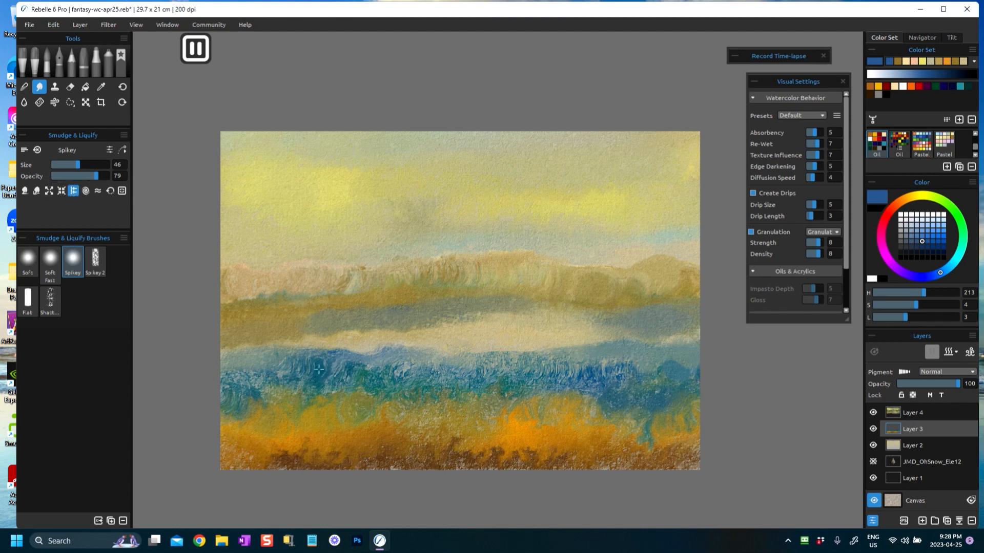
{"action": "mouse_move", "coordinate": [320, 366]}
{"action": "left_mouse_down"}
{"action": "mouse_move", "coordinate": [231, 366]}
{"action": "mouse_move", "coordinate": [246, 368]}
{"action": "mouse_move", "coordinate": [259, 401]}
{"action": "mouse_move", "coordinate": [239, 351]}
{"action": "mouse_move", "coordinate": [307, 366]}
{"action": "mouse_move", "coordinate": [437, 338]}
{"action": "mouse_move", "coordinate": [502, 351]}
{"action": "mouse_move", "coordinate": [504, 338]}
{"action": "mouse_move", "coordinate": [529, 370]}
{"action": "mouse_move", "coordinate": [536, 354]}
{"action": "mouse_move", "coordinate": [619, 360]}
{"action": "mouse_move", "coordinate": [654, 345]}
{"action": "mouse_move", "coordinate": [692, 341]}
{"action": "left_mouse_up"}
{"action": "mouse_move", "coordinate": [244, 348]}
{"action": "left_mouse_down"}
{"action": "mouse_move", "coordinate": [225, 340]}
{"action": "mouse_move", "coordinate": [246, 319]}
{"action": "left_mouse_up"}
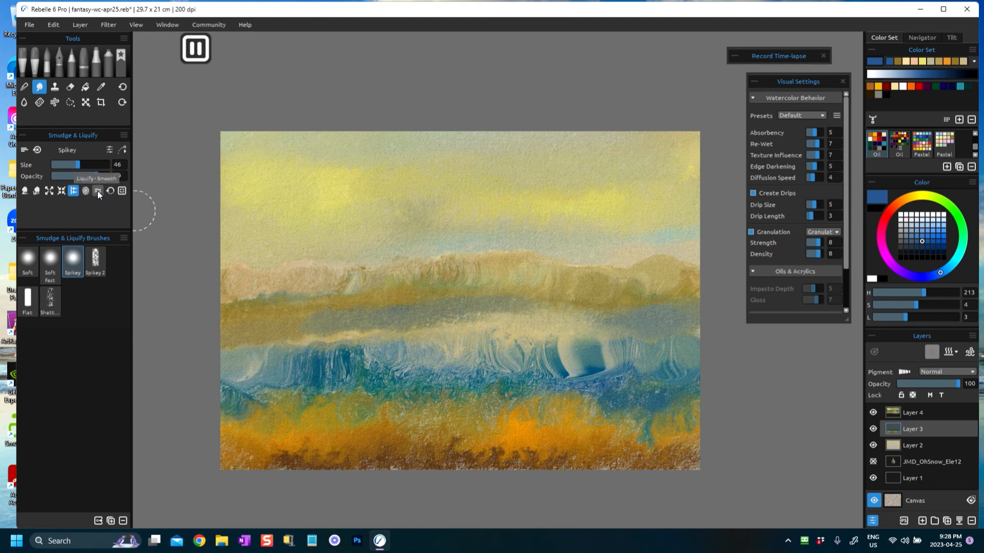
{"action": "left_click", "coordinate": [97, 192]}
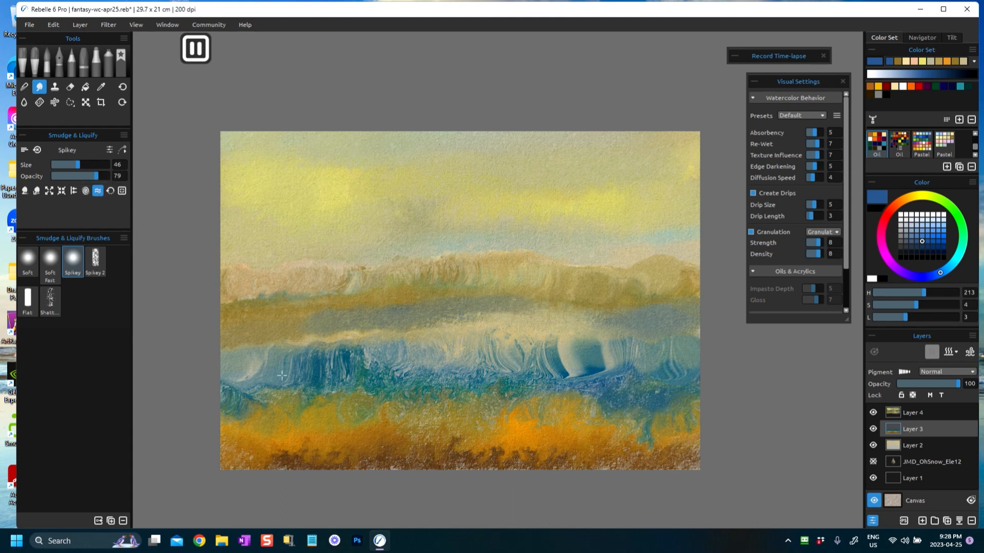
{"action": "mouse_move", "coordinate": [588, 368]}
{"action": "left_mouse_down"}
{"action": "mouse_move", "coordinate": [567, 362]}
{"action": "mouse_move", "coordinate": [555, 378]}
{"action": "left_mouse_up"}
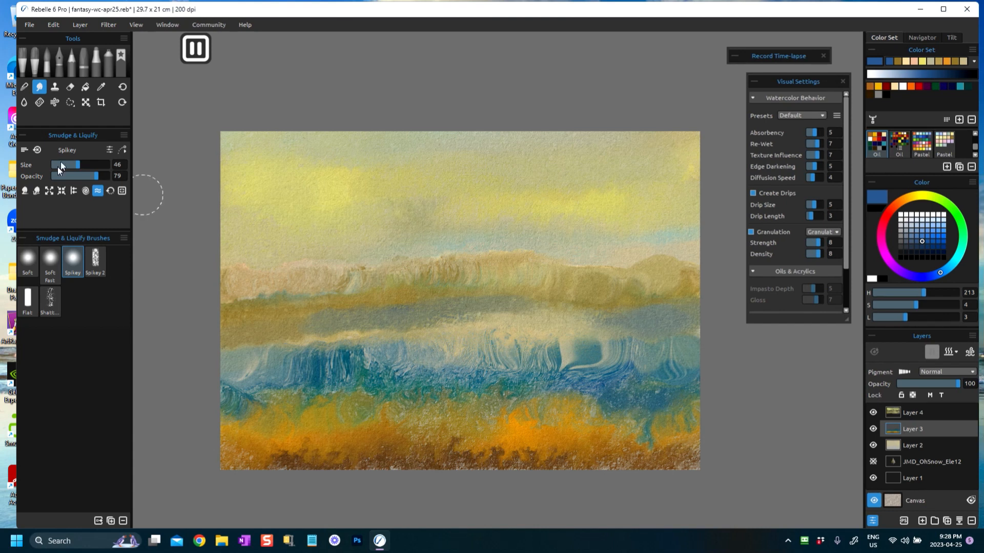
Rework the blue band's upper edge across the canvas with the expanding Liquify mode
{"action": "left_click", "coordinate": [49, 191]}
{"action": "left_click_drag", "start_coordinate": [569, 353], "coordinate": [505, 352]}
{"action": "left_click_drag", "start_coordinate": [282, 369], "coordinate": [251, 365]}
{"action": "mouse_move", "coordinate": [497, 348]}
{"action": "left_mouse_down"}
{"action": "mouse_move", "coordinate": [588, 359]}
{"action": "mouse_move", "coordinate": [544, 356]}
{"action": "mouse_move", "coordinate": [539, 335]}
{"action": "mouse_move", "coordinate": [549, 348]}
{"action": "mouse_move", "coordinate": [523, 350]}
{"action": "mouse_move", "coordinate": [500, 373]}
{"action": "mouse_move", "coordinate": [485, 358]}
{"action": "mouse_move", "coordinate": [499, 331]}
{"action": "mouse_move", "coordinate": [326, 322]}
{"action": "left_mouse_up"}
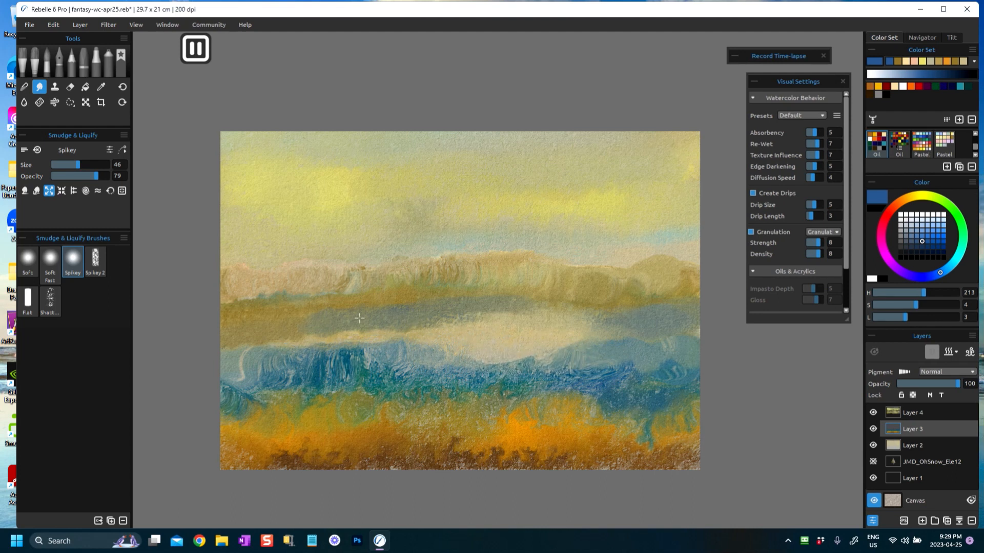
{"action": "mouse_move", "coordinate": [563, 334]}
{"action": "left_mouse_down"}
{"action": "mouse_move", "coordinate": [662, 328]}
{"action": "mouse_move", "coordinate": [673, 334]}
{"action": "mouse_move", "coordinate": [644, 334]}
{"action": "mouse_move", "coordinate": [672, 342]}
{"action": "mouse_move", "coordinate": [689, 363]}
{"action": "mouse_move", "coordinate": [680, 337]}
{"action": "mouse_move", "coordinate": [691, 362]}
{"action": "mouse_move", "coordinate": [681, 397]}
{"action": "left_mouse_up"}
Swirl the paint along the full width of the orange band with the expanding Liquify mode
{"action": "mouse_move", "coordinate": [680, 427]}
{"action": "left_mouse_down"}
{"action": "mouse_move", "coordinate": [700, 404]}
{"action": "mouse_move", "coordinate": [668, 434]}
{"action": "mouse_move", "coordinate": [640, 426]}
{"action": "mouse_move", "coordinate": [653, 415]}
{"action": "mouse_move", "coordinate": [566, 432]}
{"action": "mouse_move", "coordinate": [534, 420]}
{"action": "mouse_move", "coordinate": [508, 429]}
{"action": "mouse_move", "coordinate": [519, 416]}
{"action": "mouse_move", "coordinate": [479, 429]}
{"action": "mouse_move", "coordinate": [341, 424]}
{"action": "left_mouse_up"}
{"action": "left_click_drag", "start_coordinate": [242, 427], "coordinate": [310, 437]}
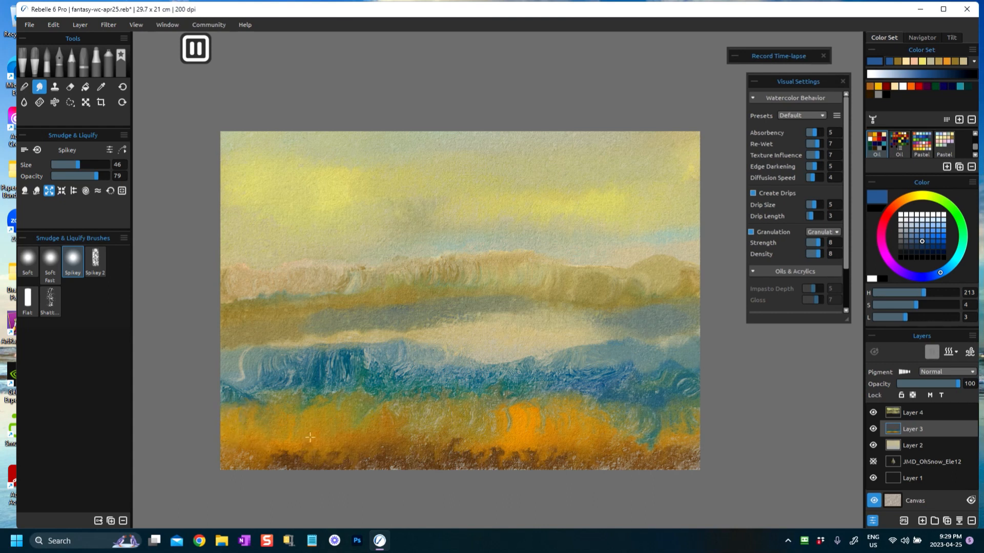
{"action": "left_click_drag", "start_coordinate": [377, 444], "coordinate": [244, 442]}
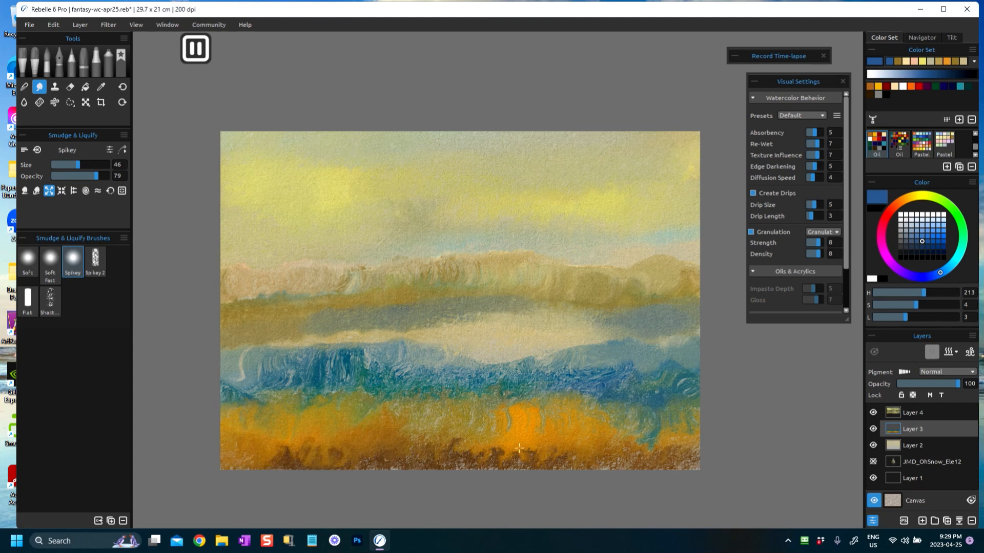
{"action": "mouse_move", "coordinate": [523, 407]}
{"action": "left_mouse_down"}
{"action": "mouse_move", "coordinate": [589, 426]}
{"action": "mouse_move", "coordinate": [691, 425]}
{"action": "mouse_move", "coordinate": [681, 433]}
{"action": "mouse_move", "coordinate": [699, 421]}
{"action": "left_mouse_up"}
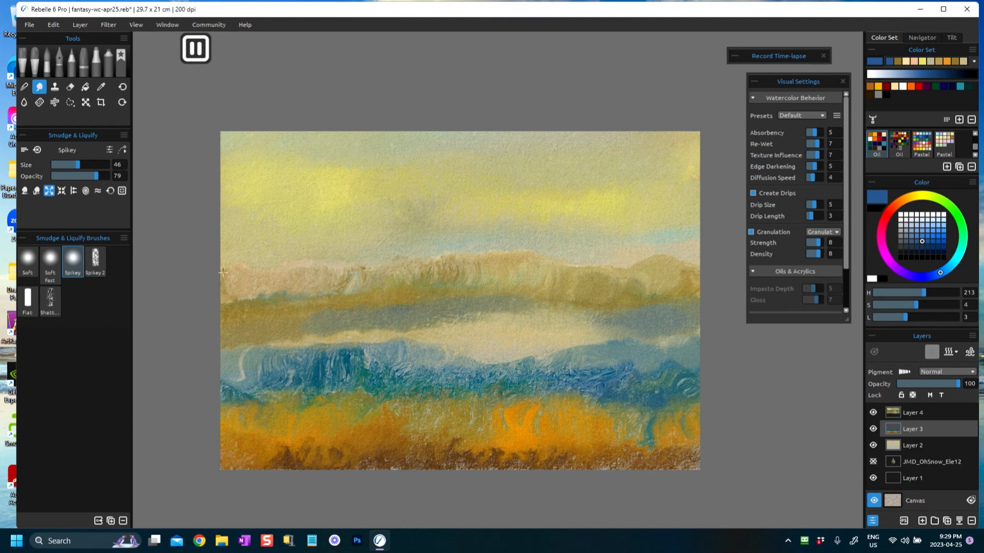
Switch back to the watercolor Flat Dry brush
{"action": "left_click", "coordinate": [36, 67]}
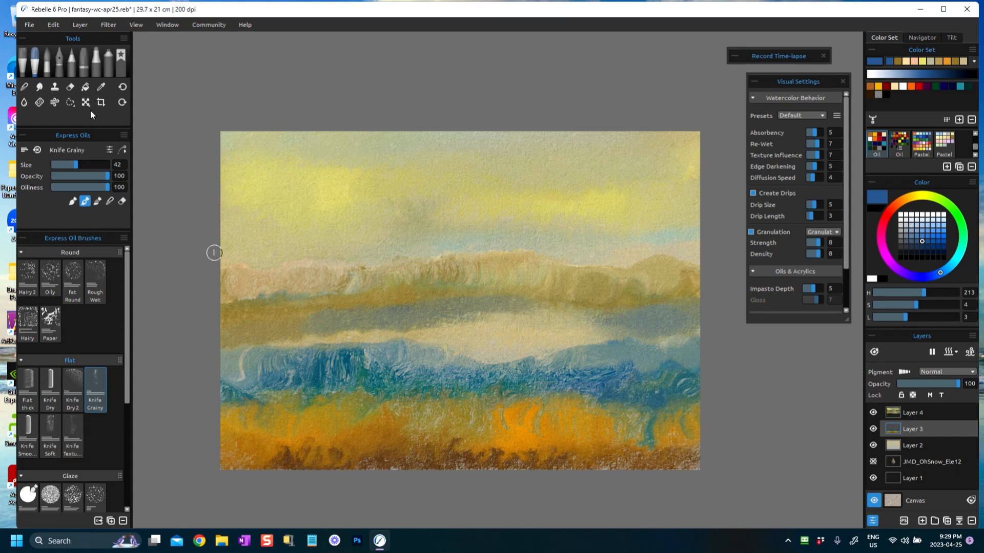
{"action": "left_click", "coordinate": [45, 76]}
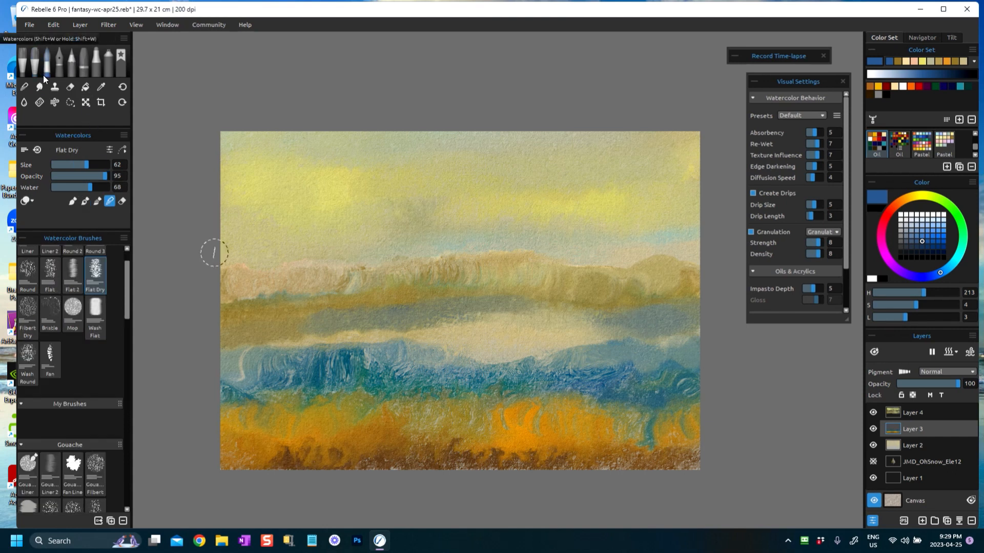
{"action": "scroll", "coordinate": [127, 302], "scroll_direction": "down", "scroll_amount": 5}
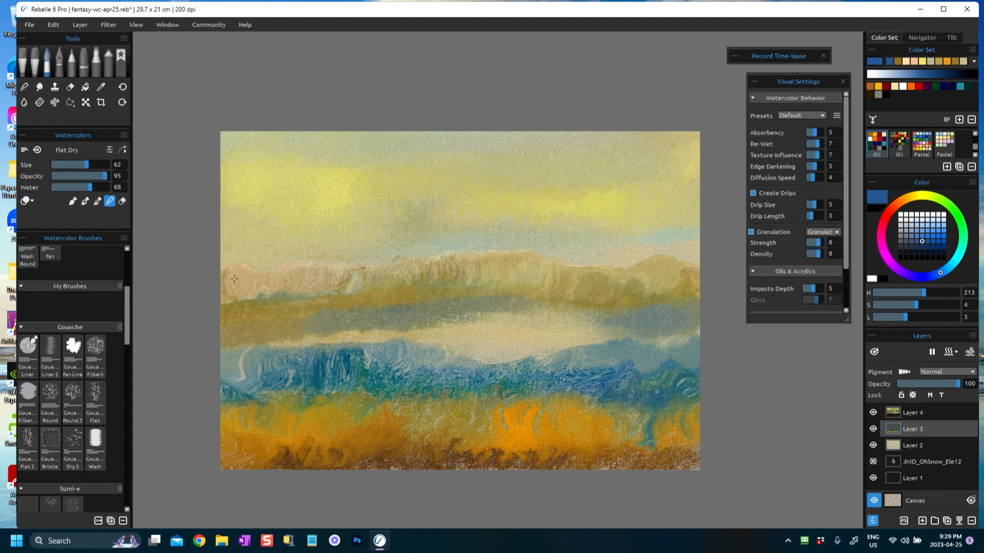
Save the painting and add a new layer above Layer 4
{"action": "left_click", "coordinate": [894, 413]}
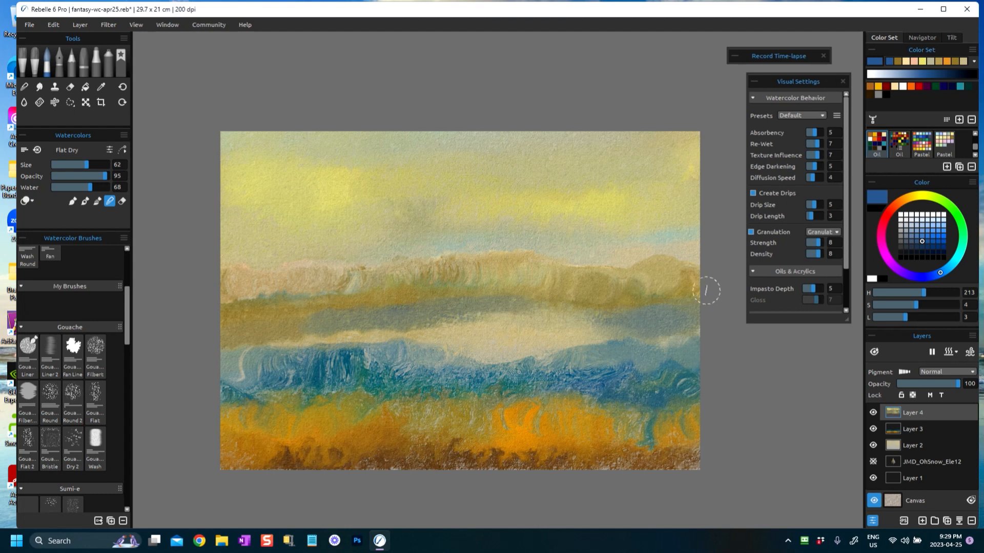
{"action": "left_click", "coordinate": [31, 25]}
{"action": "left_click", "coordinate": [32, 78]}
{"action": "left_click", "coordinate": [922, 521]}
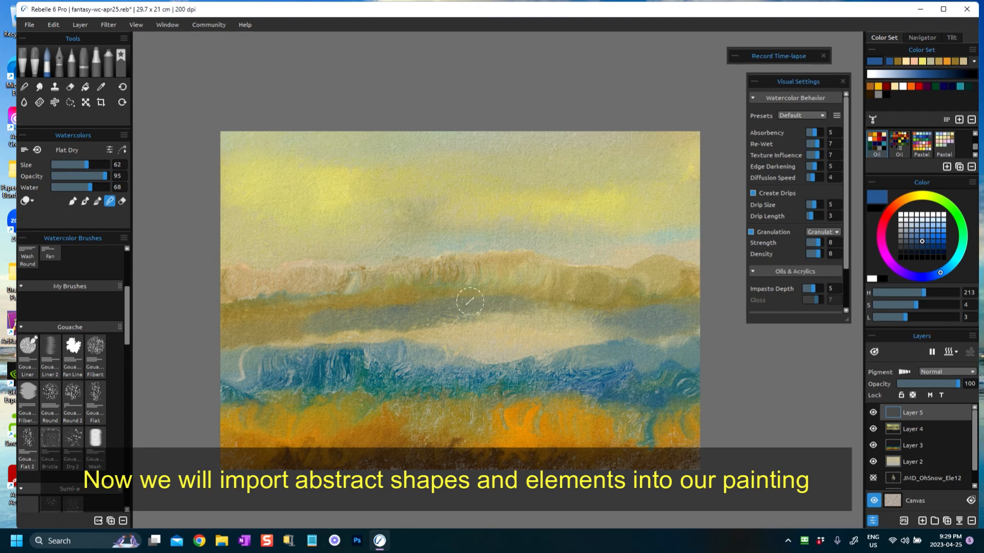
Open the stencil collection and look through the available shapes
{"action": "key", "text": "u"}
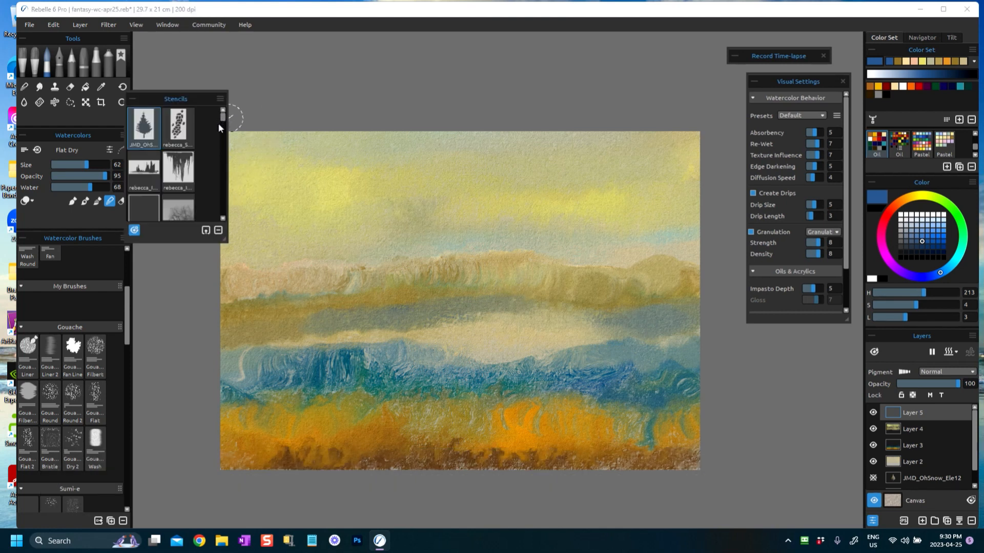
{"action": "scroll", "coordinate": [226, 124], "scroll_direction": "down", "scroll_amount": 3}
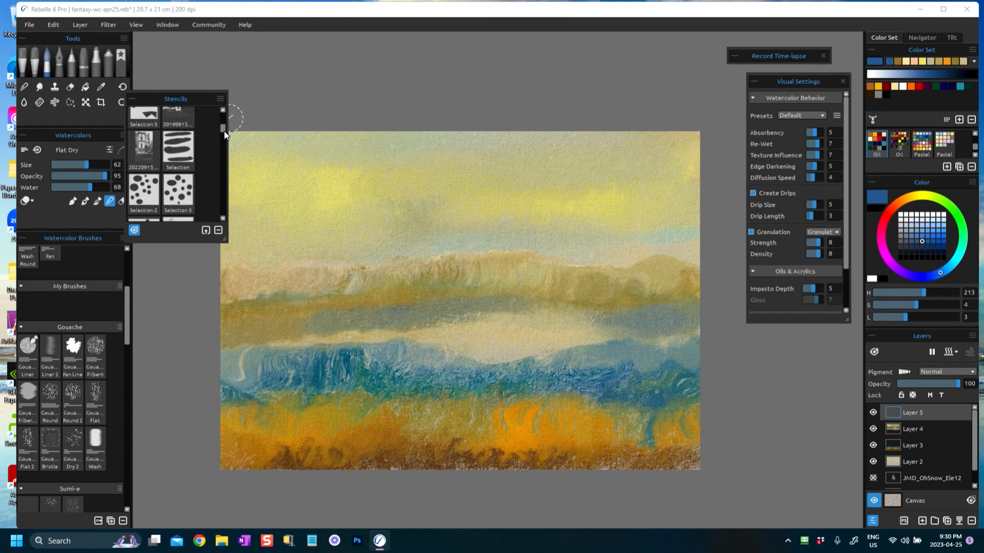
{"action": "scroll", "coordinate": [226, 123], "scroll_direction": "up", "scroll_amount": 3}
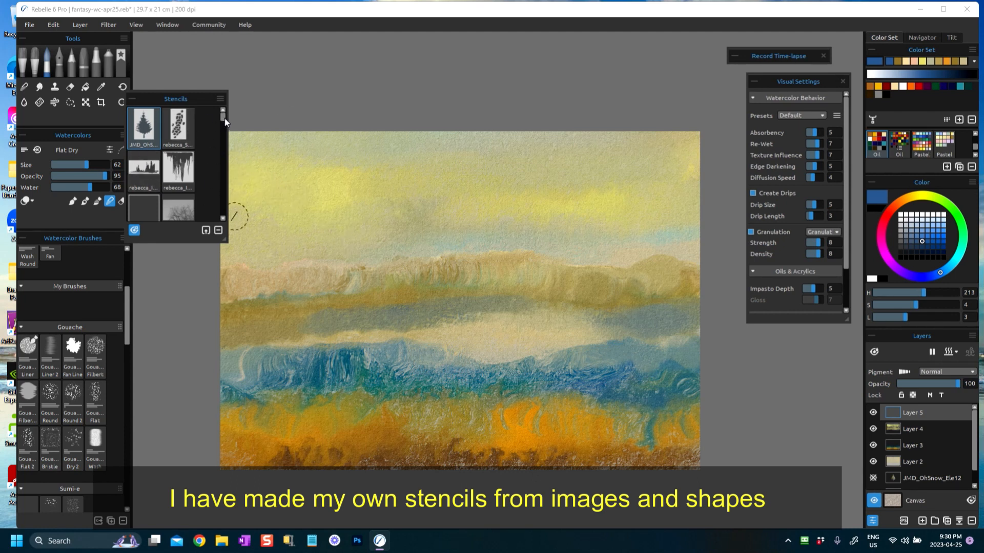
{"action": "mouse_move", "coordinate": [225, 122]}
{"action": "left_mouse_down"}
{"action": "mouse_move", "coordinate": [224, 142]}
{"action": "mouse_move", "coordinate": [228, 113]}
{"action": "left_mouse_up"}
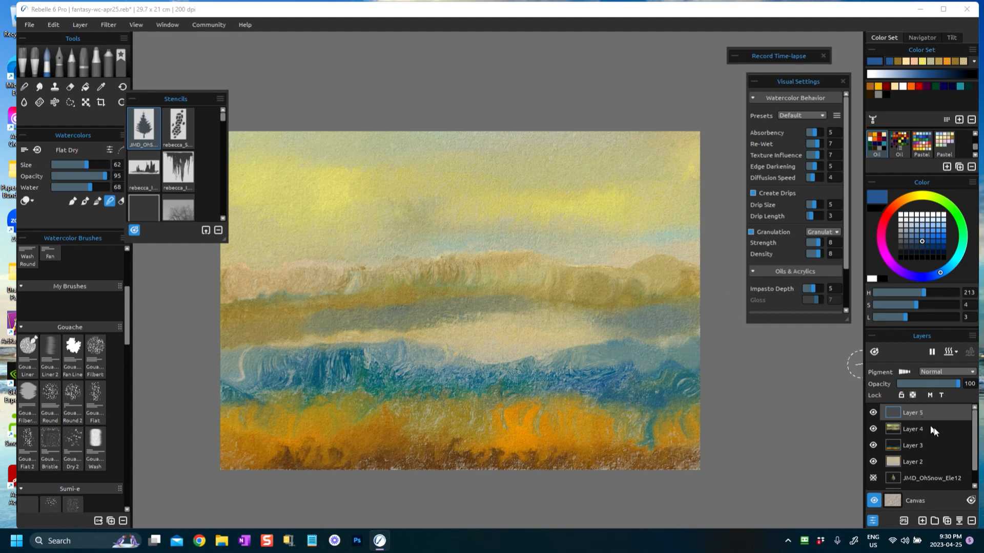
Place the rock-spire skyline stencil and enlarge it to span the full width of the painting's lower part
{"action": "left_click", "coordinate": [144, 169]}
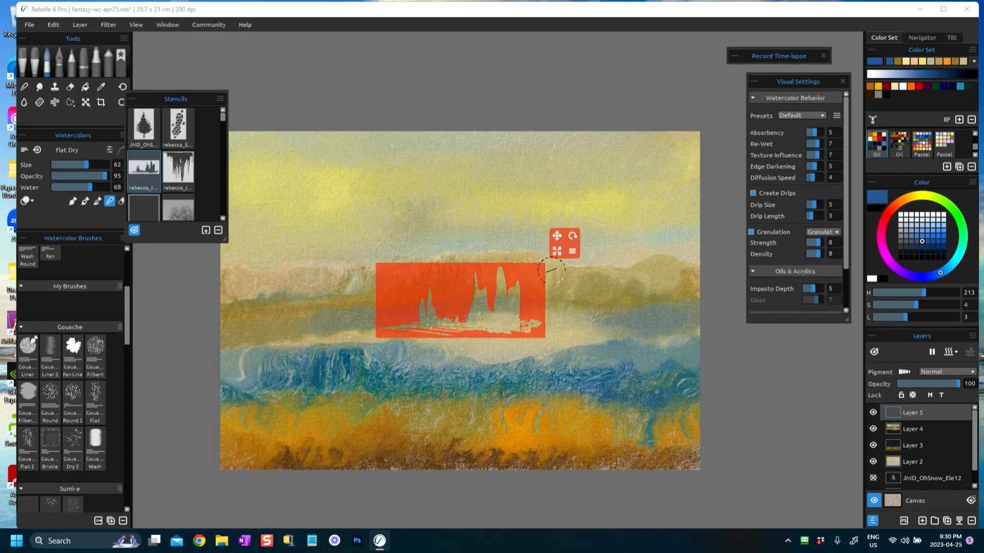
{"action": "left_click_drag", "start_coordinate": [557, 251], "coordinate": [714, 266]}
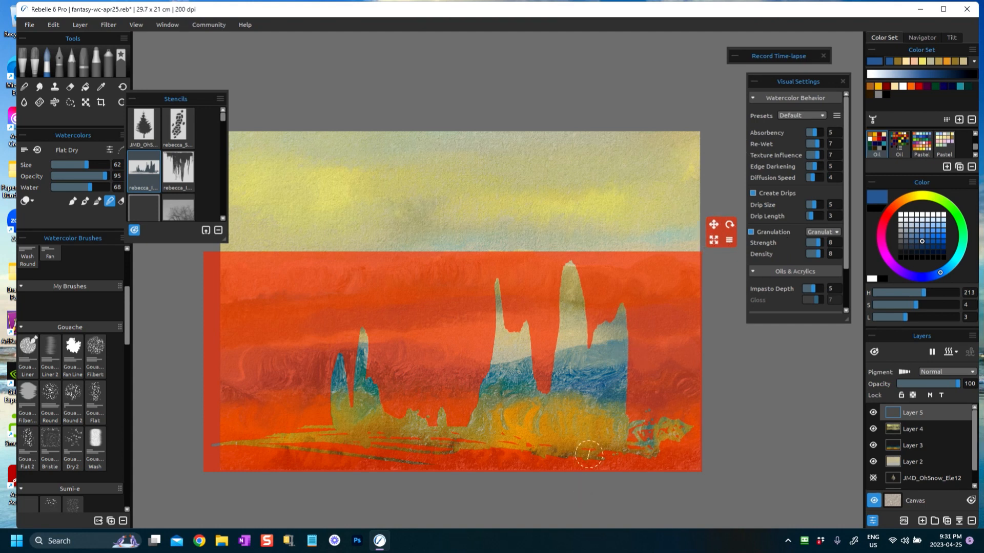
{"action": "scroll", "coordinate": [570, 350], "scroll_direction": "down", "scroll_amount": 1}
{"action": "scroll", "coordinate": [569, 348], "scroll_direction": "up", "scroll_amount": 3}
{"action": "scroll", "coordinate": [606, 267], "scroll_direction": "down", "scroll_amount": 1}
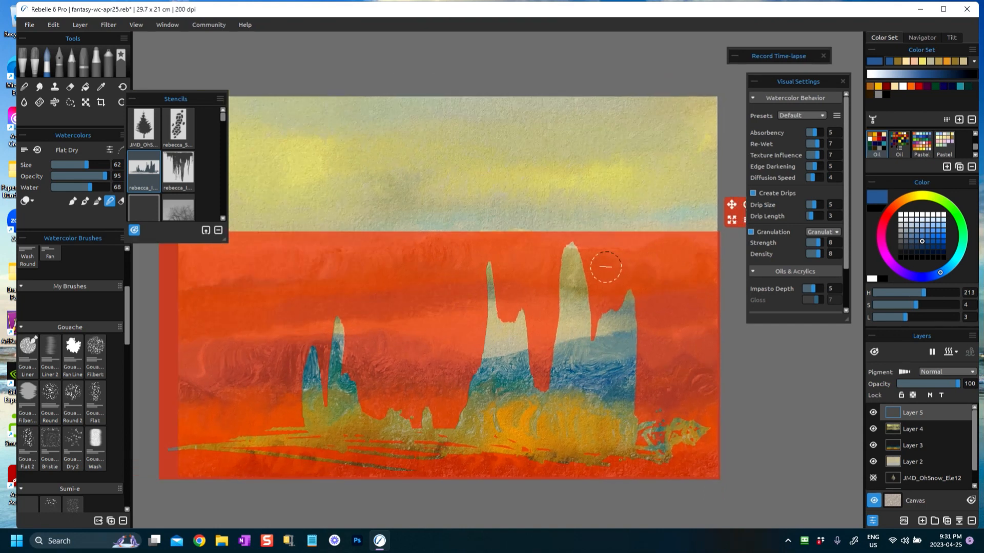
{"action": "scroll", "coordinate": [606, 267], "scroll_direction": "down", "scroll_amount": 2}
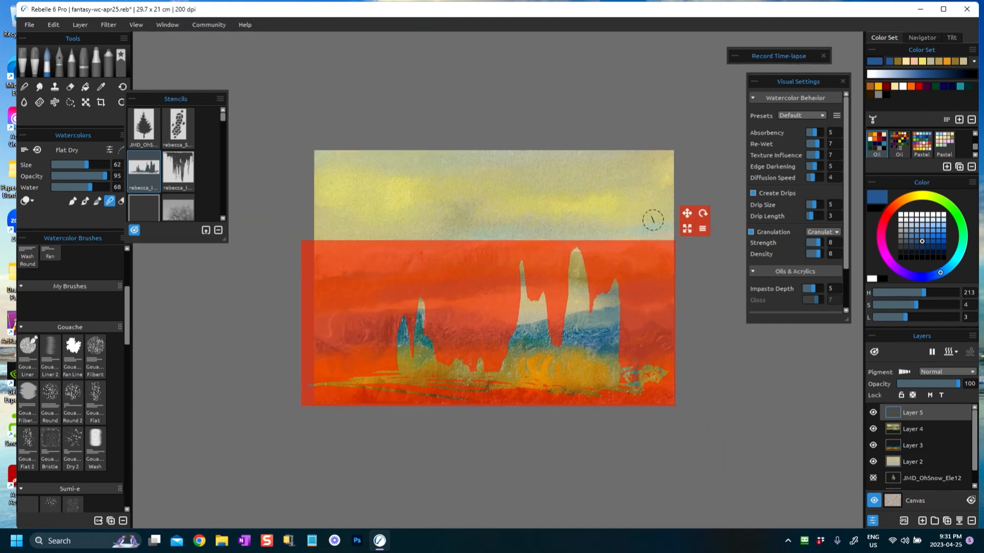
{"action": "mouse_move", "coordinate": [687, 228]}
{"action": "left_mouse_down"}
{"action": "mouse_move", "coordinate": [707, 229]}
{"action": "mouse_move", "coordinate": [707, 119]}
{"action": "mouse_move", "coordinate": [699, 174]}
{"action": "mouse_move", "coordinate": [699, 197]}
{"action": "mouse_move", "coordinate": [711, 110]}
{"action": "mouse_move", "coordinate": [710, 204]}
{"action": "mouse_move", "coordinate": [724, 205]}
{"action": "left_mouse_up"}
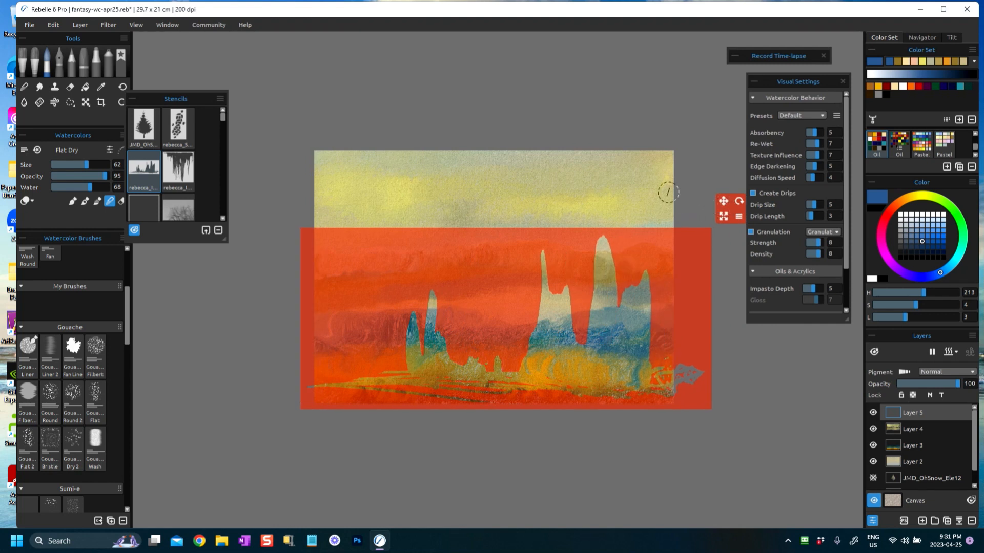
{"action": "scroll", "coordinate": [668, 192], "scroll_direction": "up", "scroll_amount": 2}
{"action": "scroll", "coordinate": [668, 193], "scroll_direction": "down", "scroll_amount": 1}
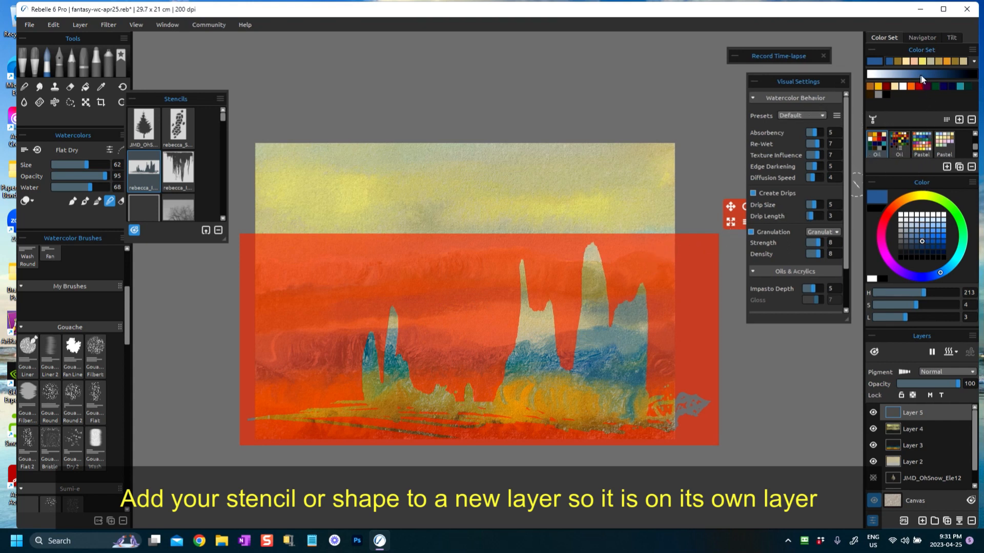
Paint the stencil's spires, shrubs and ground streaks in very dark green with the Flat Dry brush
{"action": "left_click", "coordinate": [941, 86]}
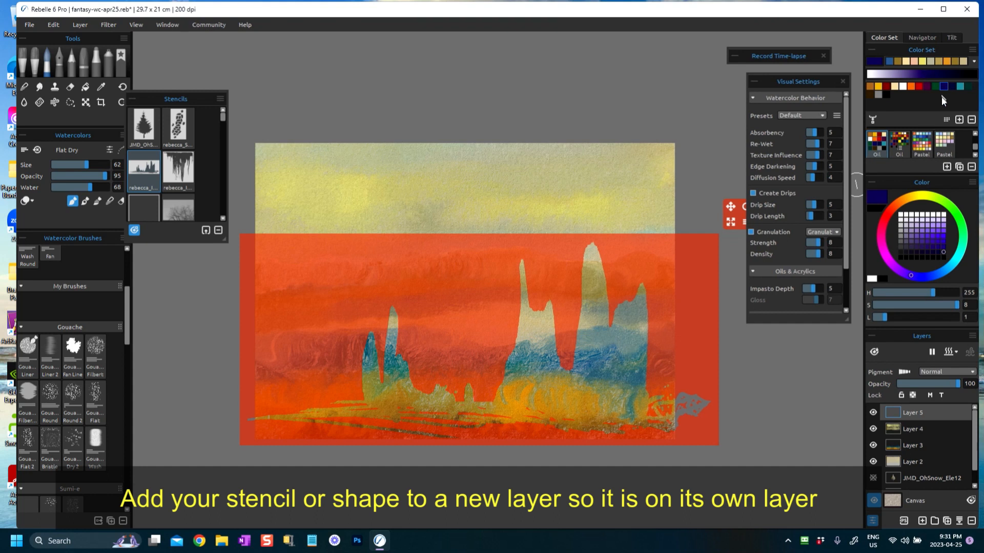
{"action": "left_click", "coordinate": [954, 62]}
{"action": "left_click", "coordinate": [917, 241]}
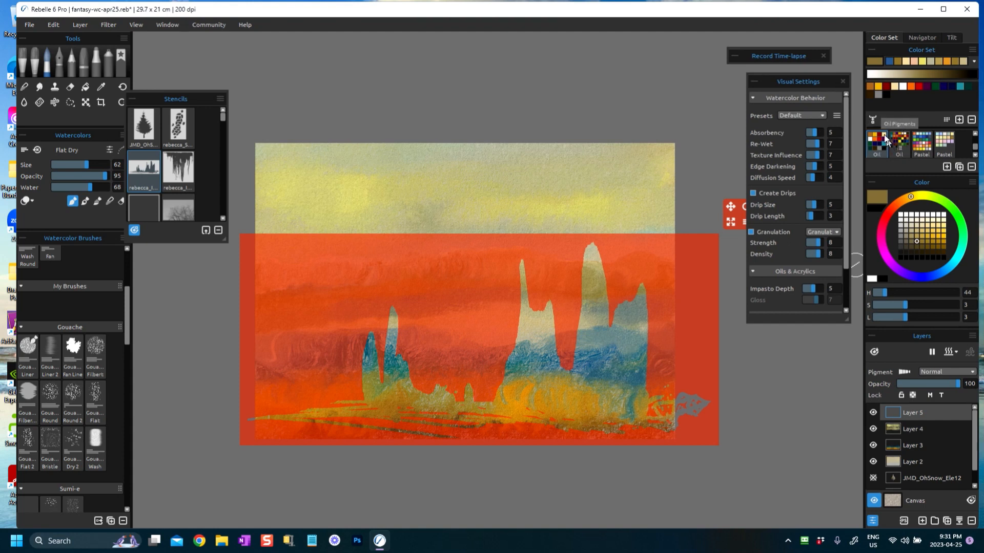
{"action": "left_click", "coordinate": [935, 85]}
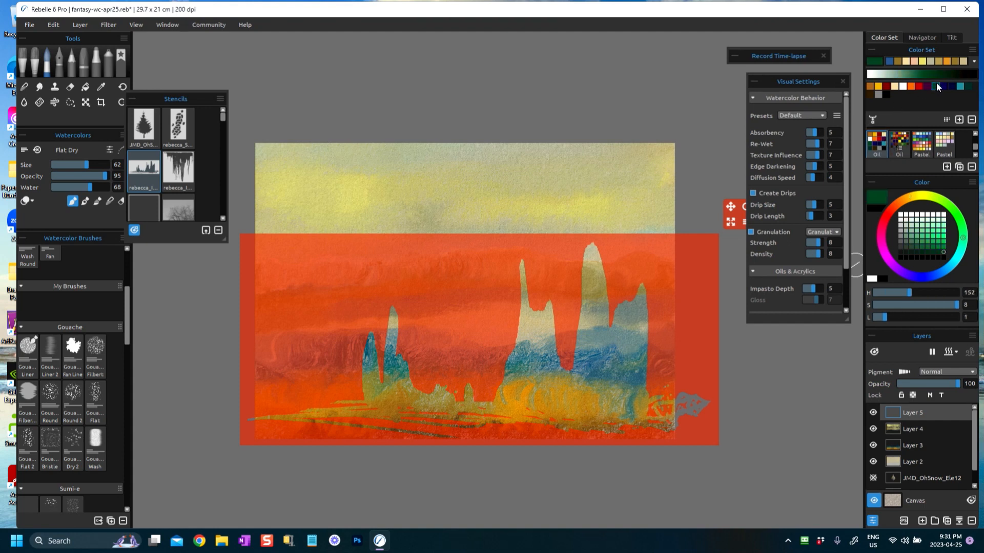
{"action": "left_click", "coordinate": [922, 247]}
{"action": "left_click", "coordinate": [917, 247]}
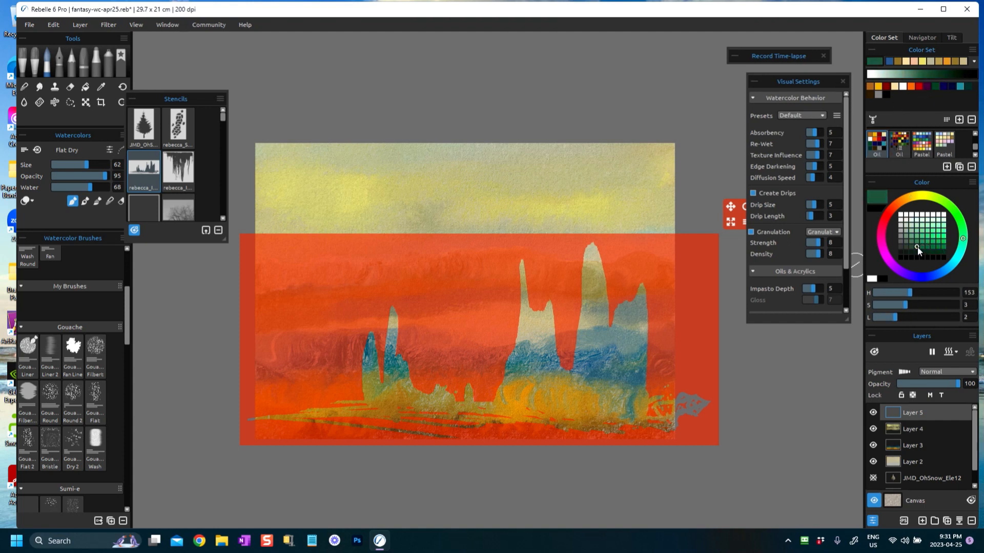
{"action": "left_click", "coordinate": [922, 252]}
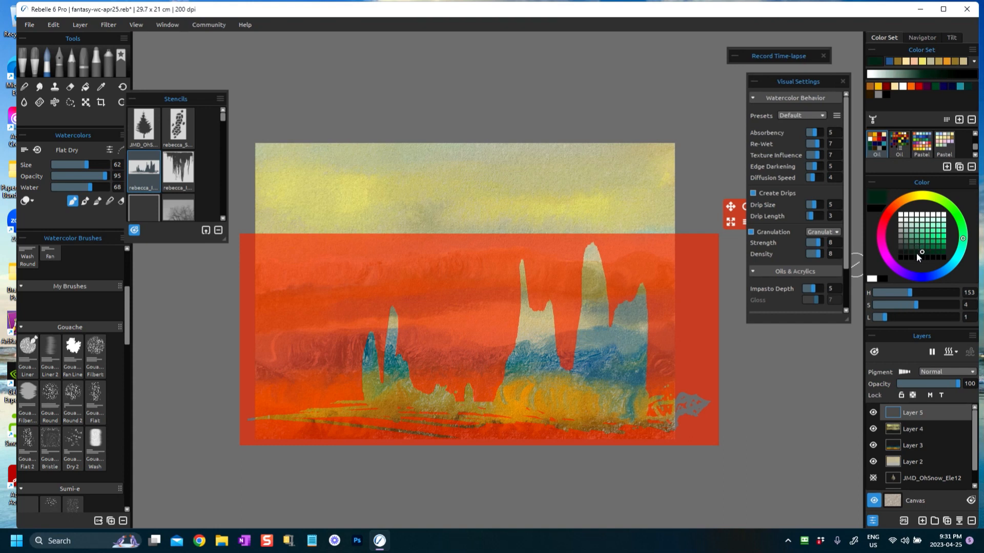
{"action": "mouse_move", "coordinate": [540, 323]}
{"action": "left_mouse_down"}
{"action": "mouse_move", "coordinate": [552, 307]}
{"action": "mouse_move", "coordinate": [550, 365]}
{"action": "mouse_move", "coordinate": [551, 299]}
{"action": "mouse_move", "coordinate": [541, 367]}
{"action": "mouse_move", "coordinate": [548, 301]}
{"action": "mouse_move", "coordinate": [523, 299]}
{"action": "mouse_move", "coordinate": [519, 262]}
{"action": "mouse_move", "coordinate": [522, 323]}
{"action": "mouse_move", "coordinate": [500, 393]}
{"action": "mouse_move", "coordinate": [533, 387]}
{"action": "mouse_move", "coordinate": [549, 339]}
{"action": "mouse_move", "coordinate": [545, 377]}
{"action": "mouse_move", "coordinate": [552, 356]}
{"action": "mouse_move", "coordinate": [503, 380]}
{"action": "mouse_move", "coordinate": [545, 394]}
{"action": "left_mouse_up"}
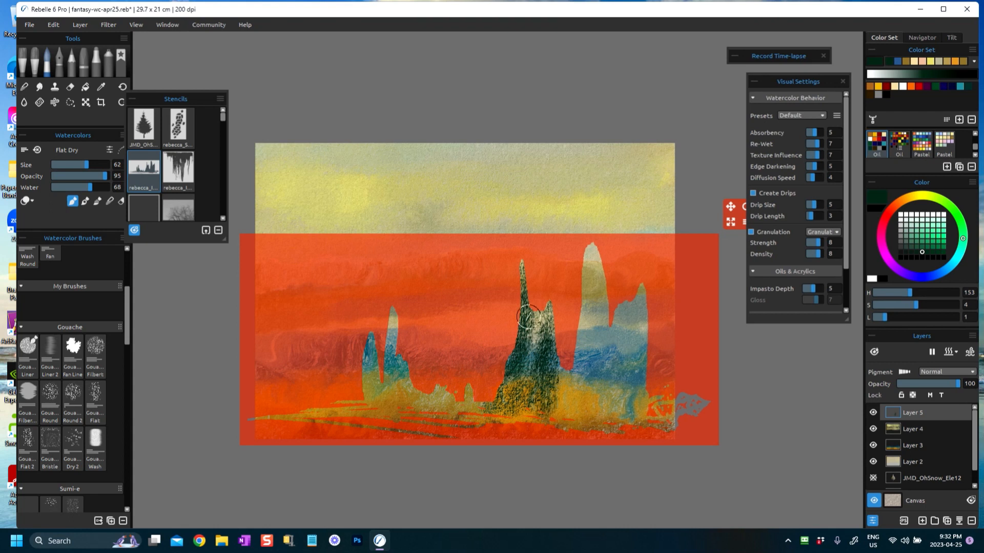
{"action": "mouse_move", "coordinate": [584, 286]}
{"action": "left_mouse_down"}
{"action": "mouse_move", "coordinate": [589, 249]}
{"action": "mouse_move", "coordinate": [593, 336]}
{"action": "mouse_move", "coordinate": [585, 349]}
{"action": "mouse_move", "coordinate": [581, 317]}
{"action": "mouse_move", "coordinate": [565, 382]}
{"action": "mouse_move", "coordinate": [598, 295]}
{"action": "left_mouse_up"}
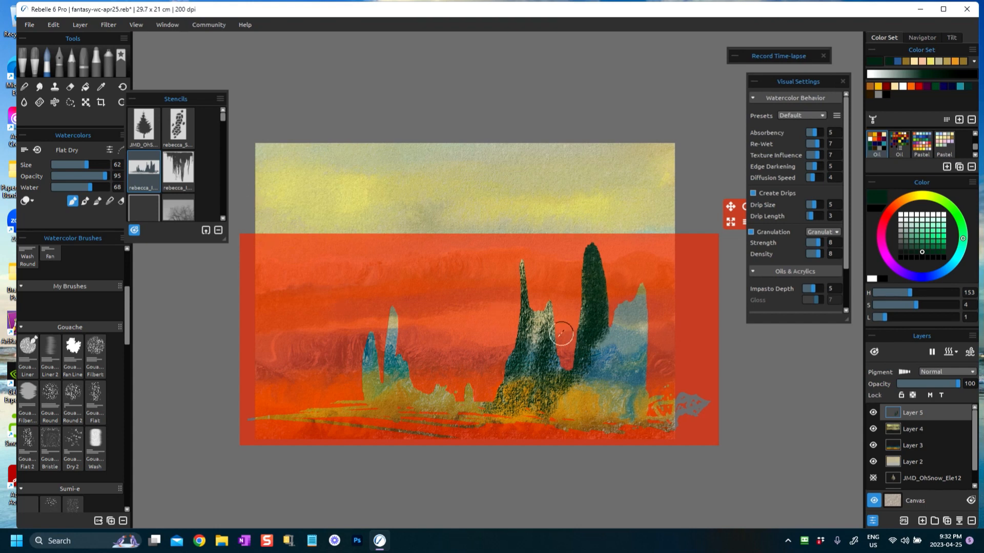
{"action": "mouse_move", "coordinate": [602, 354]}
{"action": "left_mouse_down"}
{"action": "mouse_move", "coordinate": [642, 291]}
{"action": "mouse_move", "coordinate": [625, 412]}
{"action": "mouse_move", "coordinate": [644, 396]}
{"action": "mouse_move", "coordinate": [665, 418]}
{"action": "mouse_move", "coordinate": [683, 406]}
{"action": "mouse_move", "coordinate": [654, 407]}
{"action": "mouse_move", "coordinate": [699, 401]}
{"action": "mouse_move", "coordinate": [644, 404]}
{"action": "mouse_move", "coordinate": [621, 427]}
{"action": "mouse_move", "coordinate": [511, 411]}
{"action": "mouse_move", "coordinate": [519, 403]}
{"action": "mouse_move", "coordinate": [432, 412]}
{"action": "mouse_move", "coordinate": [425, 402]}
{"action": "mouse_move", "coordinate": [471, 410]}
{"action": "left_mouse_up"}
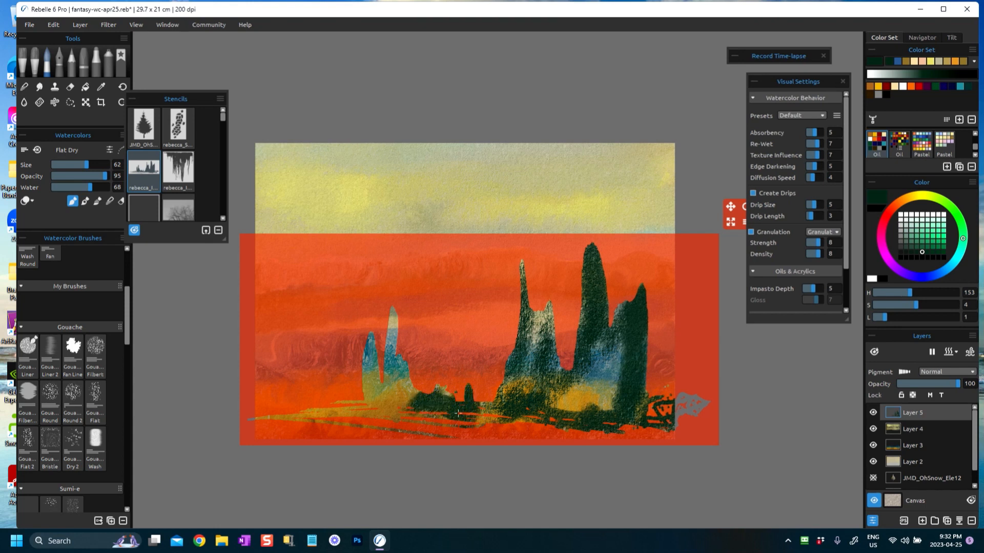
{"action": "mouse_move", "coordinate": [387, 345]}
{"action": "left_mouse_down"}
{"action": "mouse_move", "coordinate": [391, 373]}
{"action": "mouse_move", "coordinate": [393, 345]}
{"action": "mouse_move", "coordinate": [398, 370]}
{"action": "mouse_move", "coordinate": [375, 389]}
{"action": "mouse_move", "coordinate": [373, 380]}
{"action": "mouse_move", "coordinate": [375, 403]}
{"action": "mouse_move", "coordinate": [260, 422]}
{"action": "left_mouse_up"}
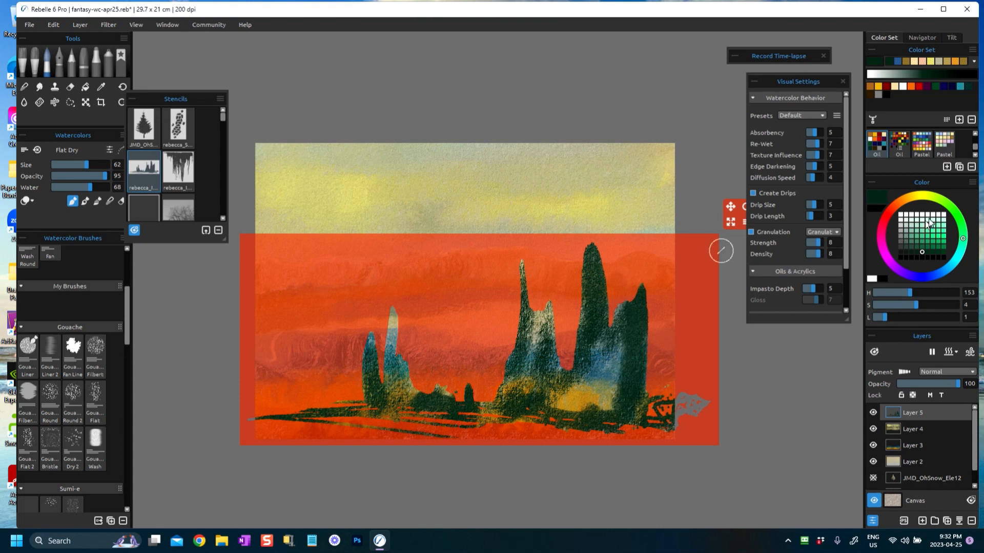
Sample a muted blue-green from the painting and brush it over the middle of the large spires
{"action": "left_click", "coordinate": [960, 86]}
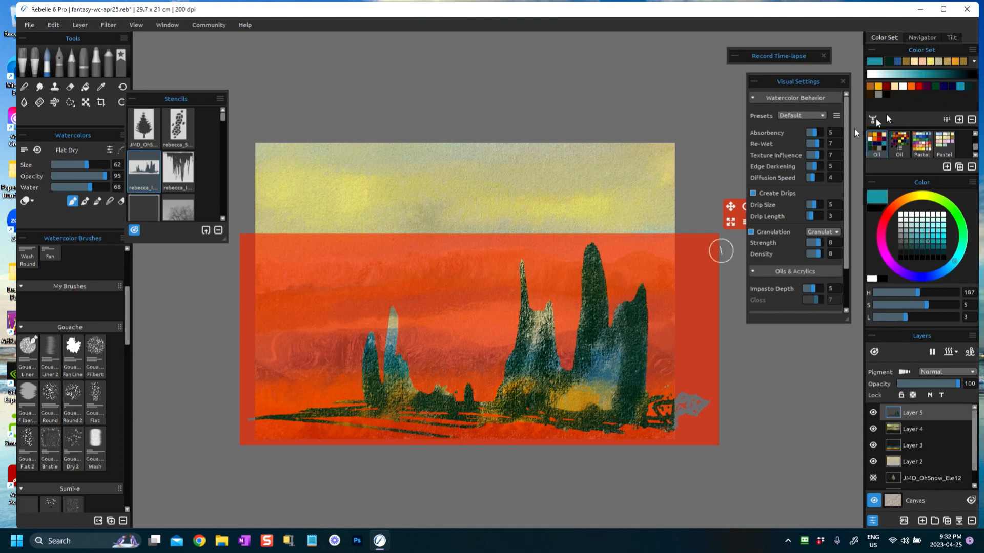
{"action": "left_click", "coordinate": [604, 363], "text": "alt"}
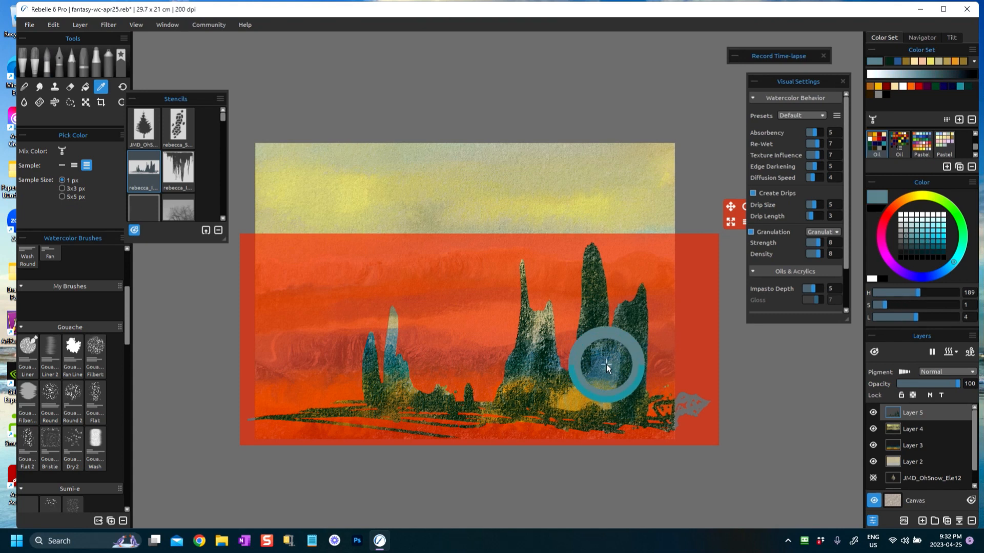
{"action": "mouse_move", "coordinate": [609, 368]}
{"action": "left_mouse_down"}
{"action": "mouse_move", "coordinate": [599, 342]}
{"action": "mouse_move", "coordinate": [596, 355]}
{"action": "left_mouse_up"}
{"action": "left_click_drag", "start_coordinate": [528, 350], "coordinate": [522, 361]}
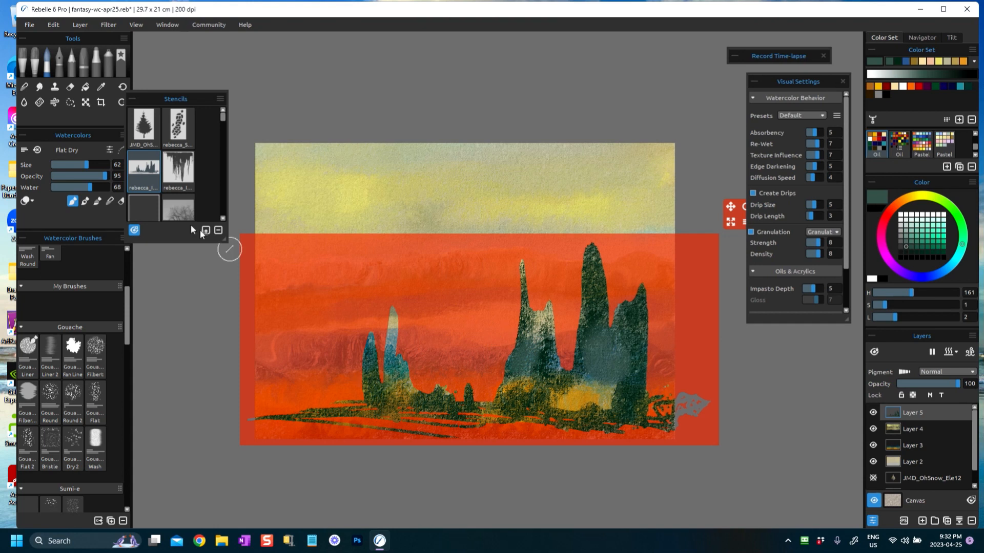
Switch to the watercolor Bristle brush and paint bright blue strokes over the spires and shrubs
{"action": "left_click_drag", "start_coordinate": [86, 165], "coordinate": [66, 165]}
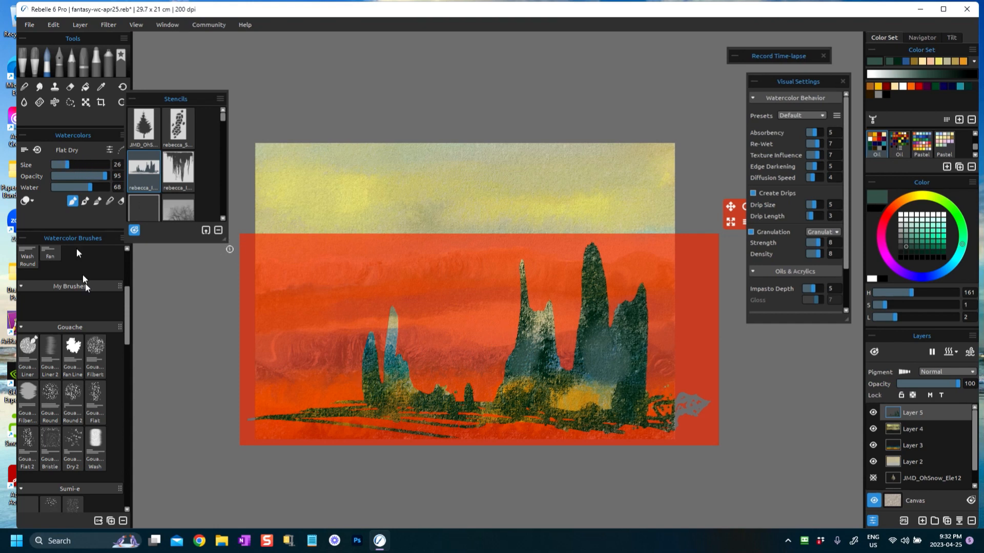
{"action": "scroll", "coordinate": [131, 331], "scroll_direction": "up", "scroll_amount": 5}
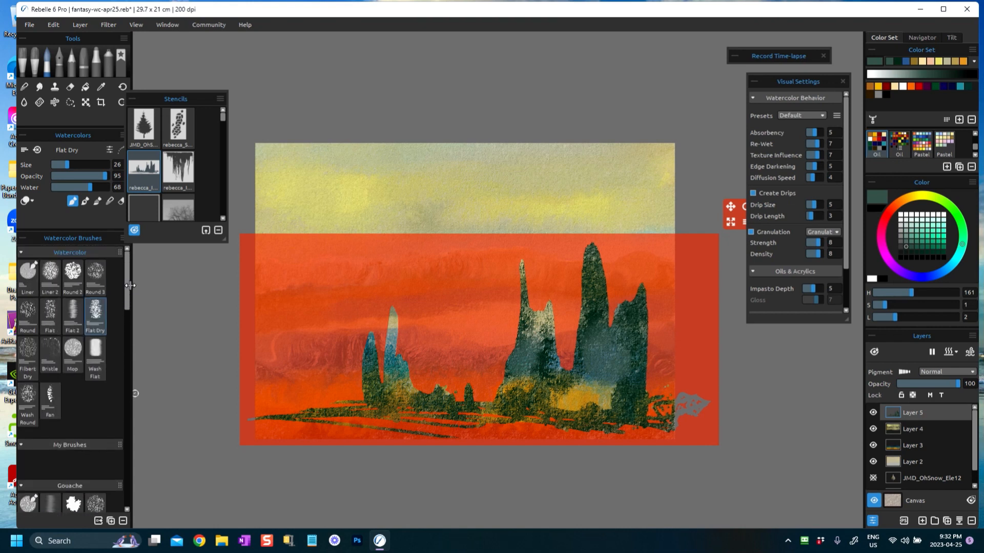
{"action": "left_click", "coordinate": [50, 351]}
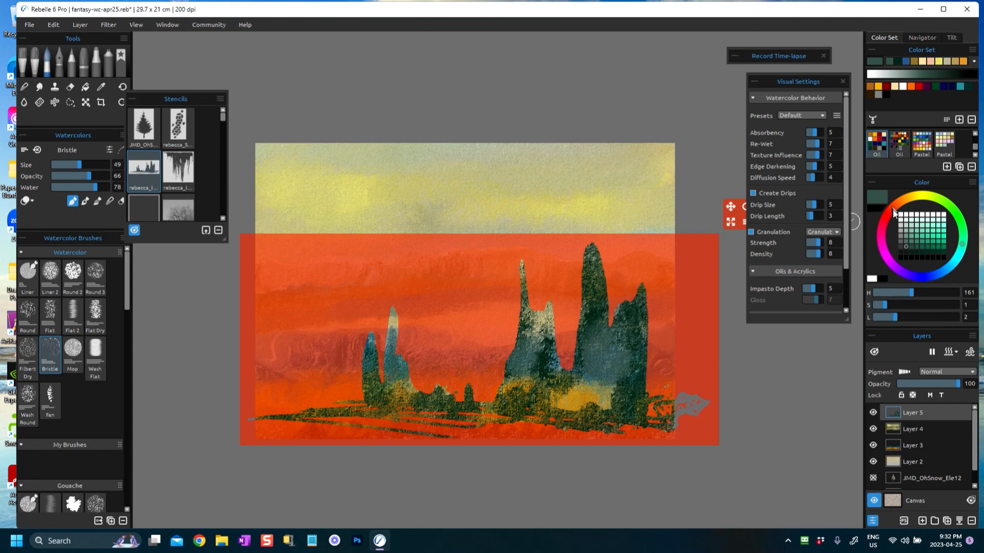
{"action": "left_click_drag", "start_coordinate": [942, 273], "coordinate": [947, 262]}
{"action": "left_click", "coordinate": [922, 236]}
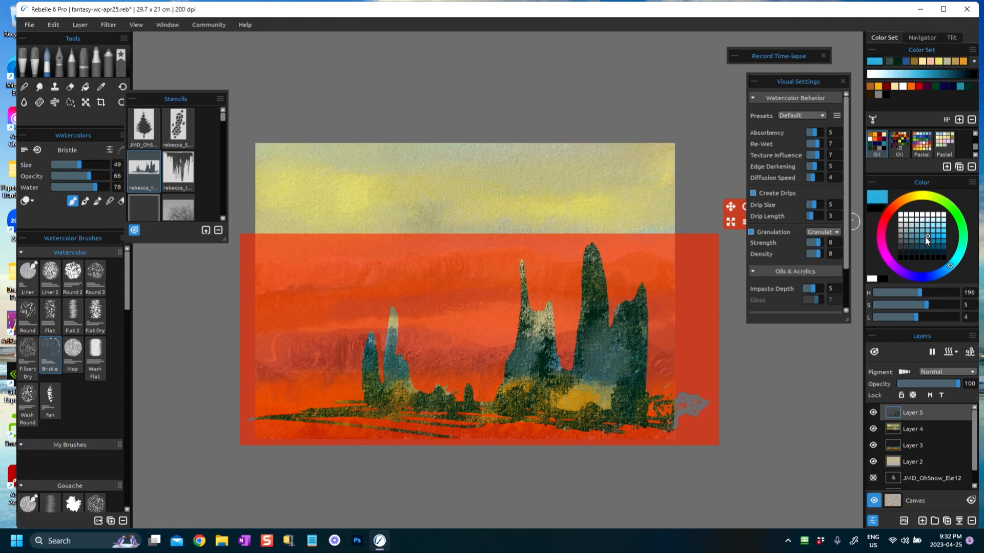
{"action": "mouse_move", "coordinate": [385, 370]}
{"action": "left_mouse_down"}
{"action": "mouse_move", "coordinate": [392, 328]}
{"action": "mouse_move", "coordinate": [396, 385]}
{"action": "mouse_move", "coordinate": [405, 367]}
{"action": "mouse_move", "coordinate": [374, 355]}
{"action": "left_mouse_up"}
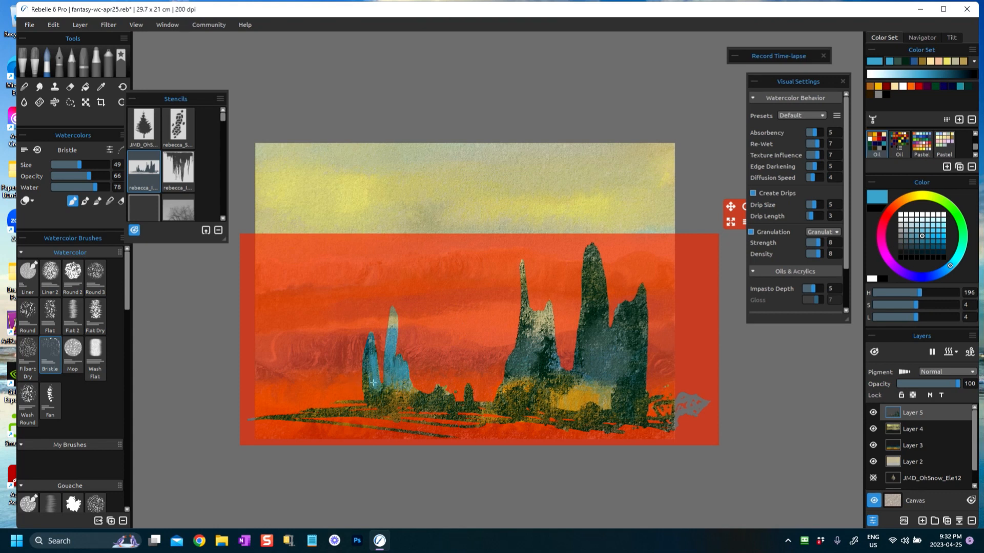
{"action": "mouse_move", "coordinate": [440, 404]}
{"action": "left_mouse_down"}
{"action": "mouse_move", "coordinate": [418, 404]}
{"action": "mouse_move", "coordinate": [466, 394]}
{"action": "mouse_move", "coordinate": [521, 401]}
{"action": "mouse_move", "coordinate": [500, 407]}
{"action": "left_mouse_up"}
{"action": "mouse_move", "coordinate": [539, 376]}
{"action": "left_mouse_down"}
{"action": "mouse_move", "coordinate": [542, 339]}
{"action": "mouse_move", "coordinate": [536, 358]}
{"action": "mouse_move", "coordinate": [521, 279]}
{"action": "left_mouse_up"}
{"action": "mouse_move", "coordinate": [584, 341]}
{"action": "left_mouse_down"}
{"action": "mouse_move", "coordinate": [588, 257]}
{"action": "mouse_move", "coordinate": [580, 377]}
{"action": "left_mouse_up"}
{"action": "mouse_move", "coordinate": [617, 335]}
{"action": "left_mouse_down"}
{"action": "mouse_move", "coordinate": [623, 307]}
{"action": "mouse_move", "coordinate": [637, 302]}
{"action": "mouse_move", "coordinate": [628, 365]}
{"action": "left_mouse_up"}
{"action": "mouse_move", "coordinate": [634, 332]}
{"action": "left_mouse_down"}
{"action": "mouse_move", "coordinate": [621, 408]}
{"action": "mouse_move", "coordinate": [640, 348]}
{"action": "mouse_move", "coordinate": [641, 377]}
{"action": "left_mouse_up"}
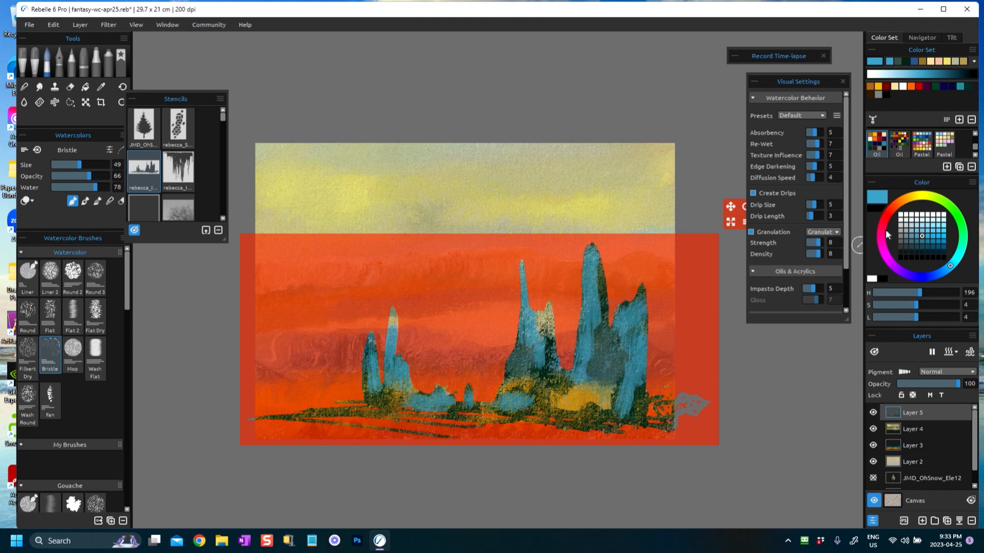
Sample the ochre from the painting and stroke it along the spires' left edges and the ground at left
{"action": "left_click", "coordinate": [579, 395], "text": "alt"}
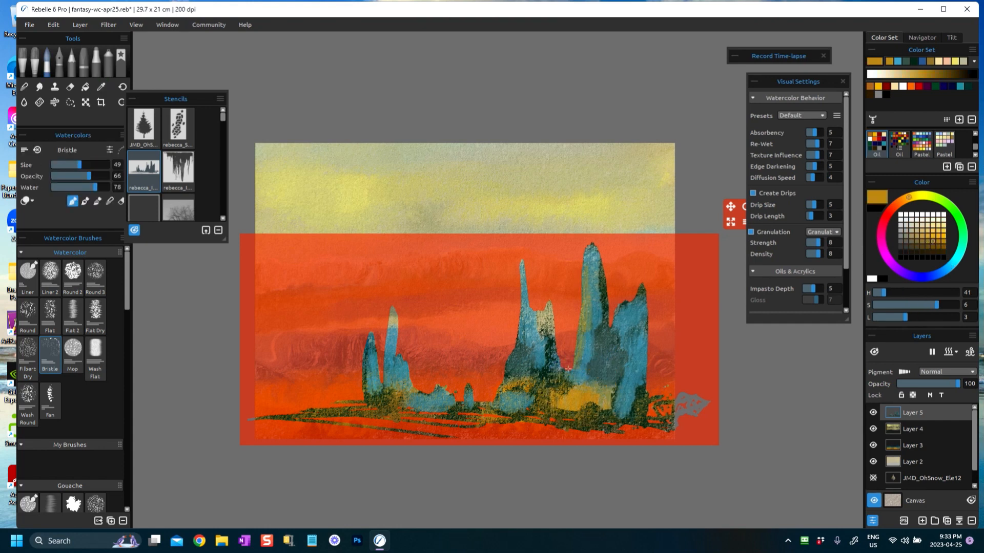
{"action": "mouse_move", "coordinate": [523, 295]}
{"action": "left_mouse_down"}
{"action": "mouse_move", "coordinate": [522, 349]}
{"action": "mouse_move", "coordinate": [501, 373]}
{"action": "left_mouse_up"}
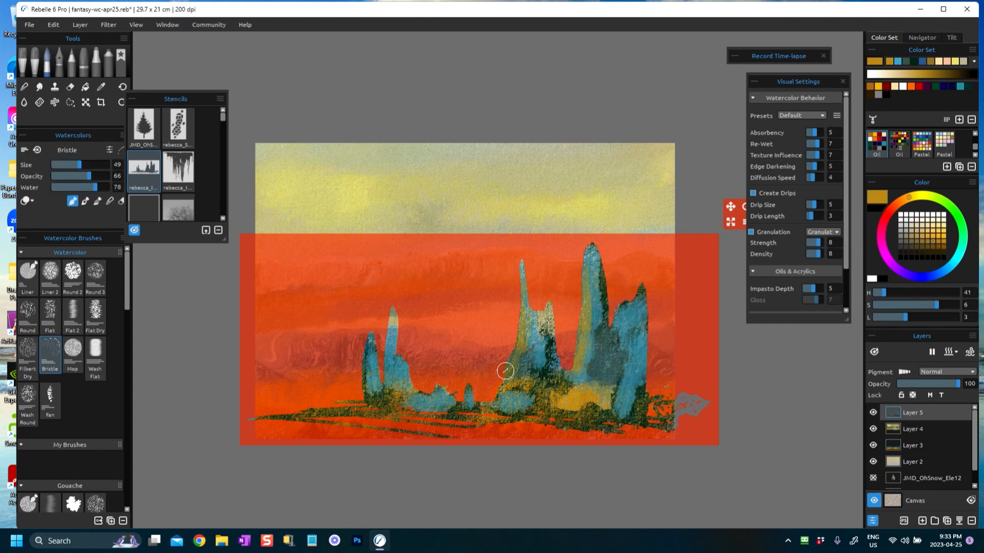
{"action": "left_click_drag", "start_coordinate": [388, 335], "coordinate": [387, 375]}
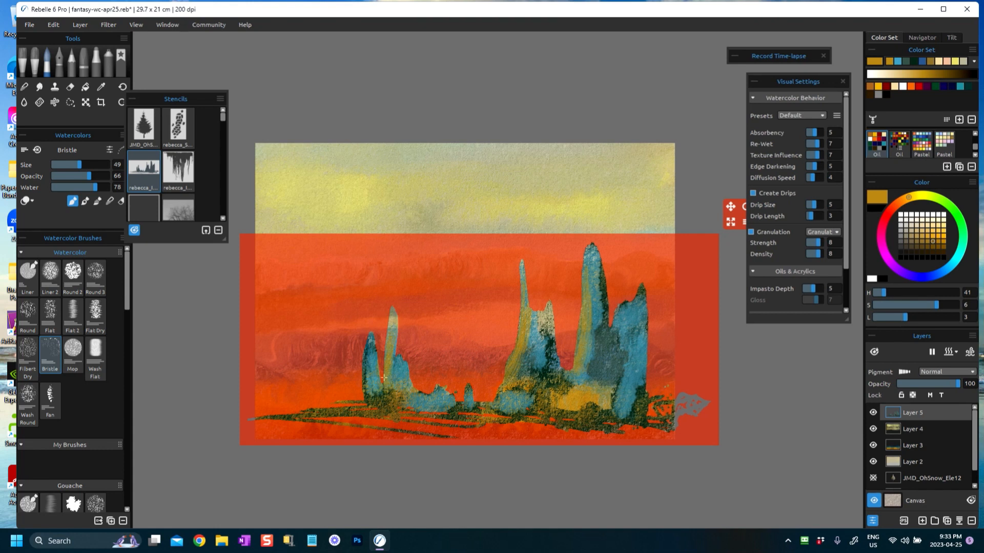
{"action": "left_click_drag", "start_coordinate": [330, 424], "coordinate": [402, 402]}
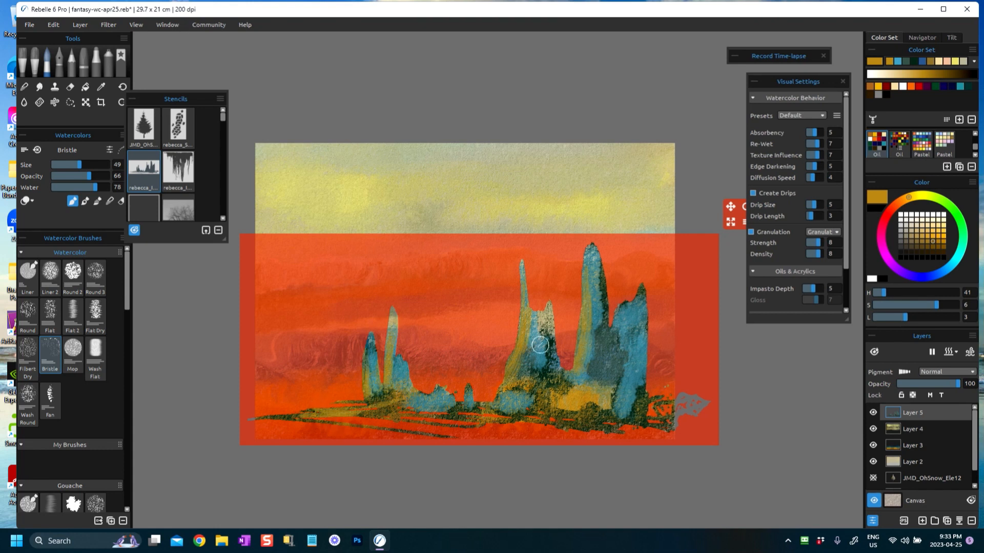
Layer dark brown and then golden yellow strokes over the ground beneath the large spires
{"action": "left_click", "coordinate": [922, 247]}
{"action": "mouse_move", "coordinate": [514, 408]}
{"action": "left_mouse_down"}
{"action": "mouse_move", "coordinate": [444, 413]}
{"action": "mouse_move", "coordinate": [474, 419]}
{"action": "left_mouse_up"}
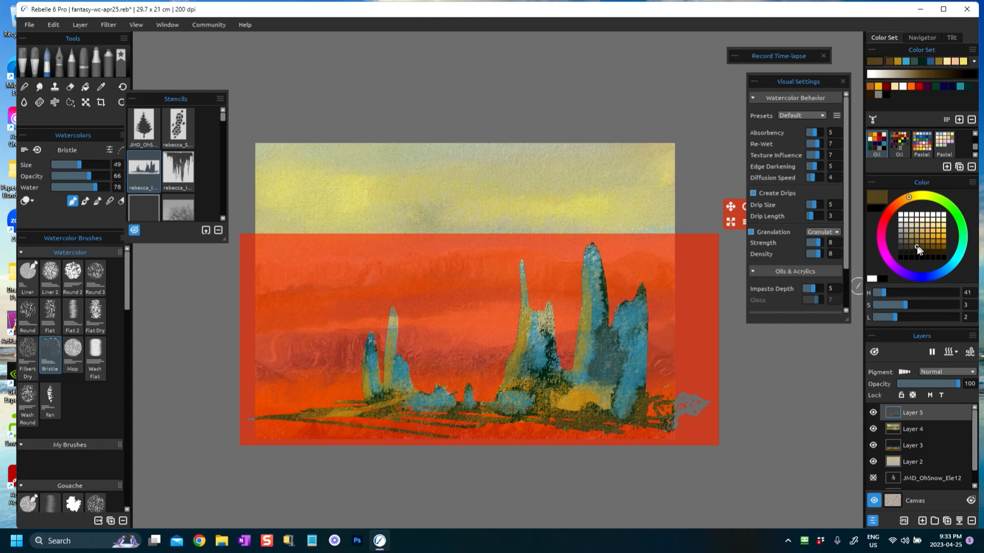
{"action": "left_click_drag", "start_coordinate": [549, 422], "coordinate": [599, 421]}
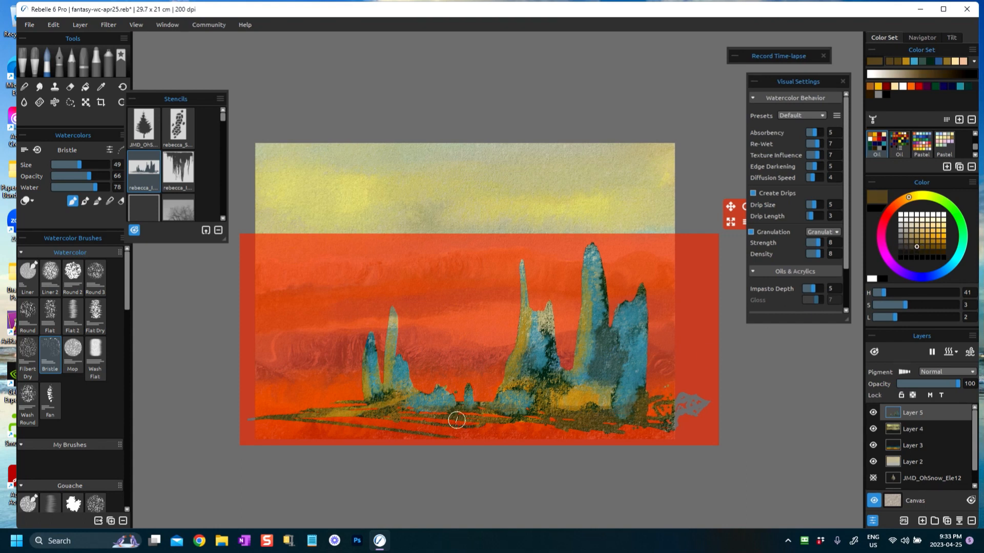
{"action": "left_click", "coordinate": [926, 236]}
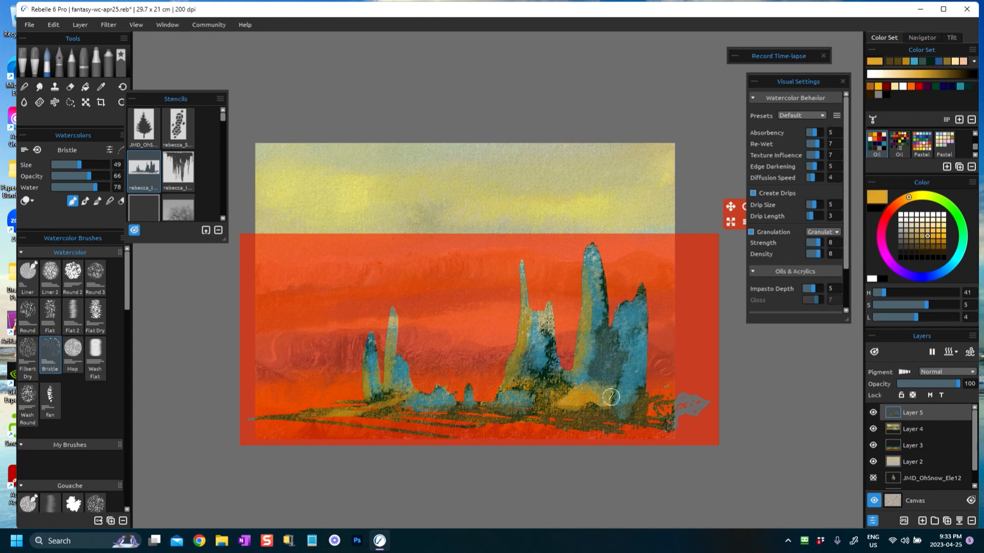
{"action": "mouse_move", "coordinate": [528, 416]}
{"action": "left_mouse_down"}
{"action": "mouse_move", "coordinate": [633, 425]}
{"action": "mouse_move", "coordinate": [594, 432]}
{"action": "left_mouse_up"}
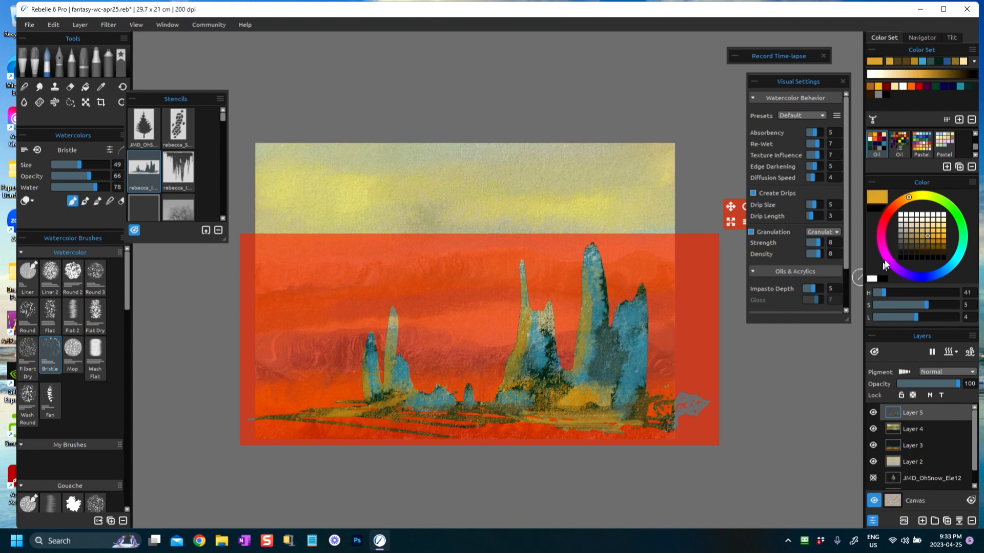
Add very dark brown accents along the stencil's ground streaks from the large spires to the left side
{"action": "left_click", "coordinate": [922, 251]}
{"action": "left_click_drag", "start_coordinate": [550, 417], "coordinate": [597, 425]}
{"action": "mouse_move", "coordinate": [450, 422]}
{"action": "left_mouse_down"}
{"action": "mouse_move", "coordinate": [522, 418]}
{"action": "mouse_move", "coordinate": [488, 407]}
{"action": "left_mouse_up"}
{"action": "left_click_drag", "start_coordinate": [302, 433], "coordinate": [455, 427]}
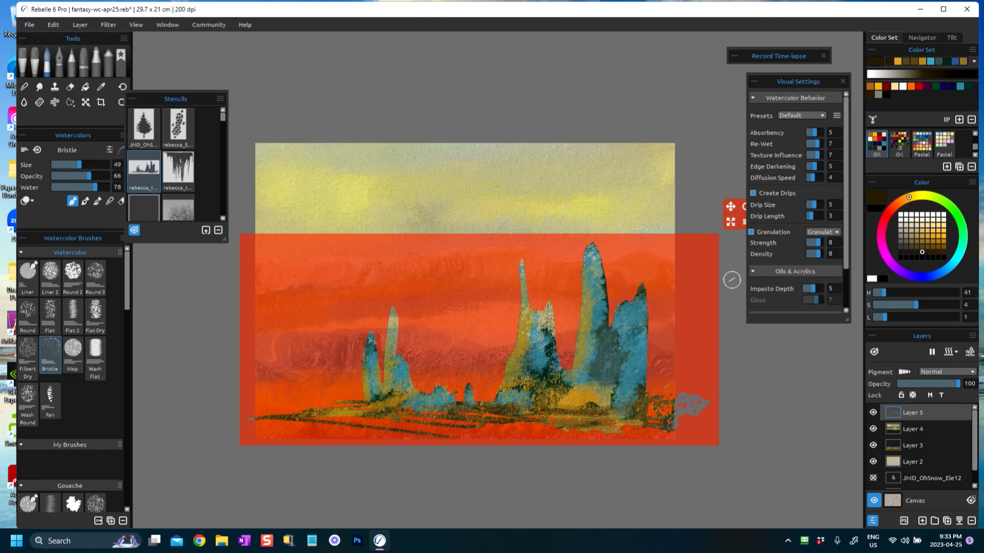
Paint near-white highlights on the tips of the tallest spire, the short middle spire and the taller left spire
{"action": "left_click", "coordinate": [917, 215]}
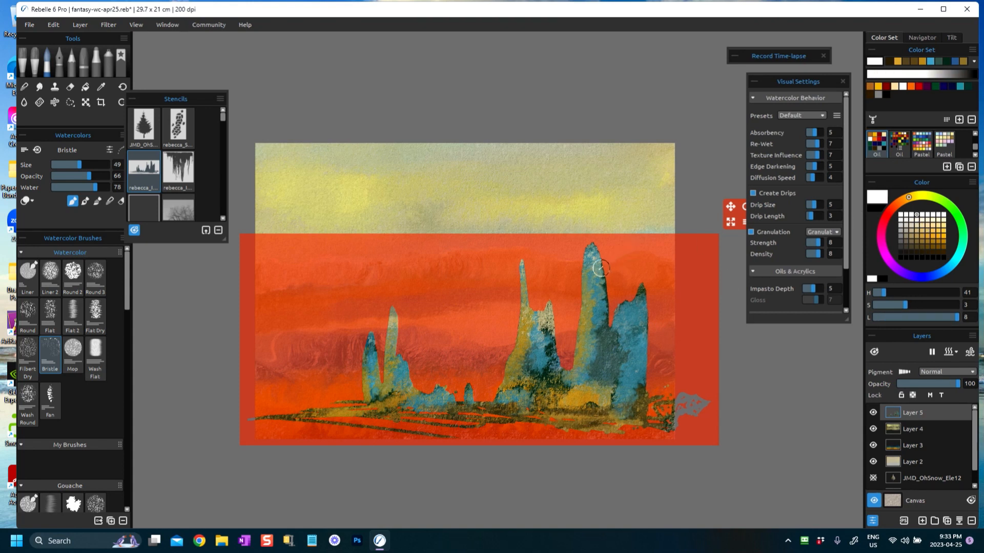
{"action": "left_click_drag", "start_coordinate": [602, 267], "coordinate": [591, 251]}
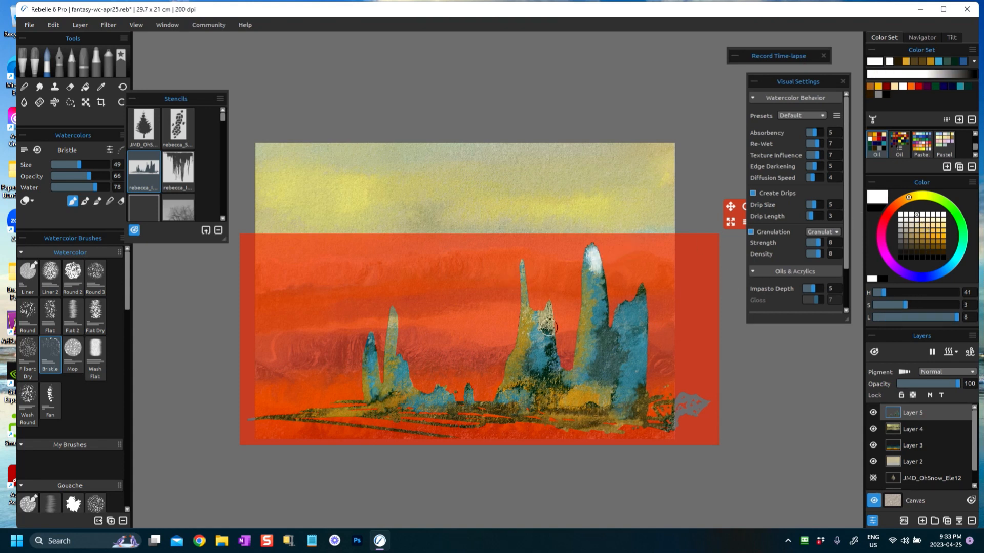
{"action": "mouse_move", "coordinate": [543, 331]}
{"action": "left_mouse_down"}
{"action": "mouse_move", "coordinate": [548, 307]}
{"action": "mouse_move", "coordinate": [552, 338]}
{"action": "left_mouse_up"}
{"action": "mouse_move", "coordinate": [394, 330]}
{"action": "left_mouse_down"}
{"action": "mouse_move", "coordinate": [390, 346]}
{"action": "mouse_move", "coordinate": [393, 300]}
{"action": "left_mouse_up"}
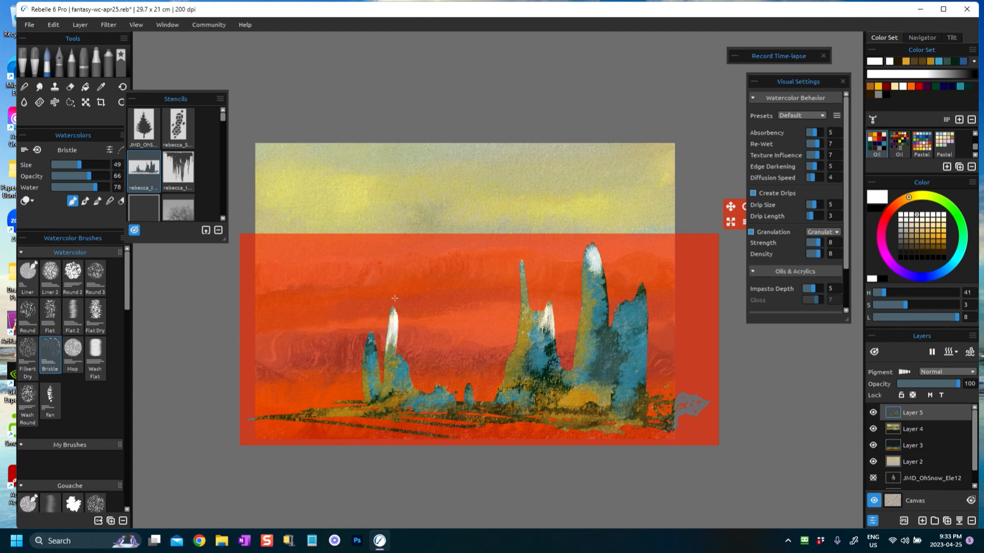
Dry the spire layer and remove the rock-spire stencil from the canvas
{"action": "left_click", "coordinate": [948, 351]}
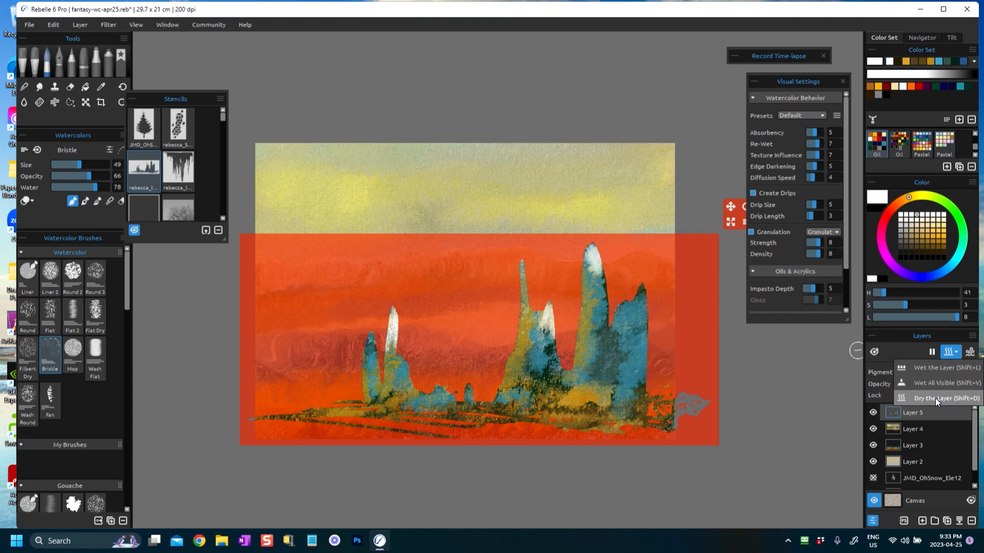
{"action": "left_click", "coordinate": [935, 399]}
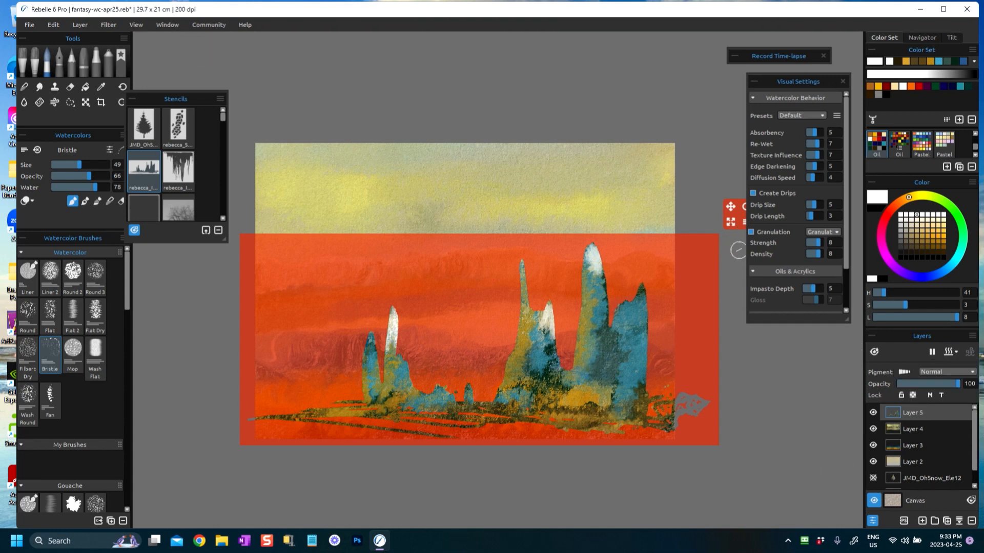
{"action": "left_click", "coordinate": [663, 257]}
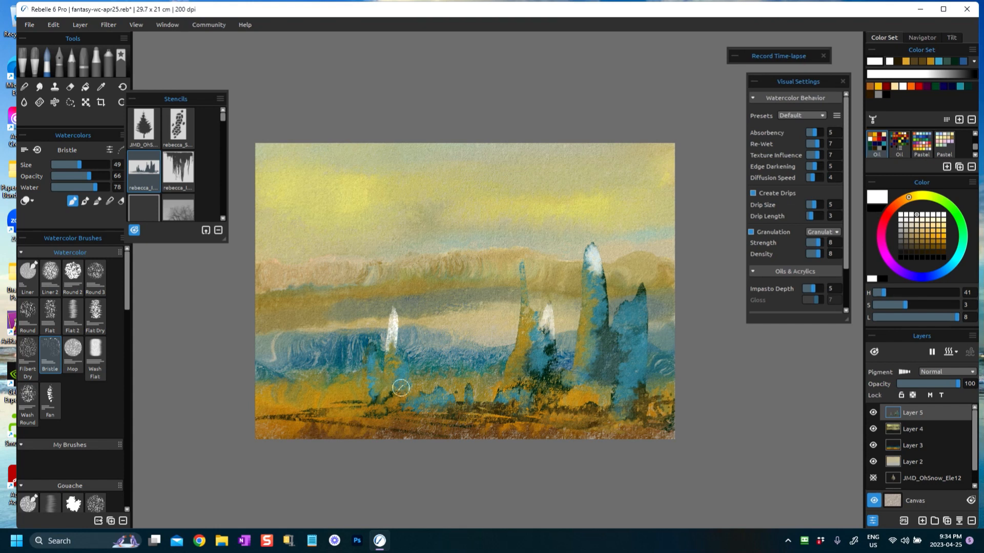
{"action": "left_click", "coordinate": [951, 355]}
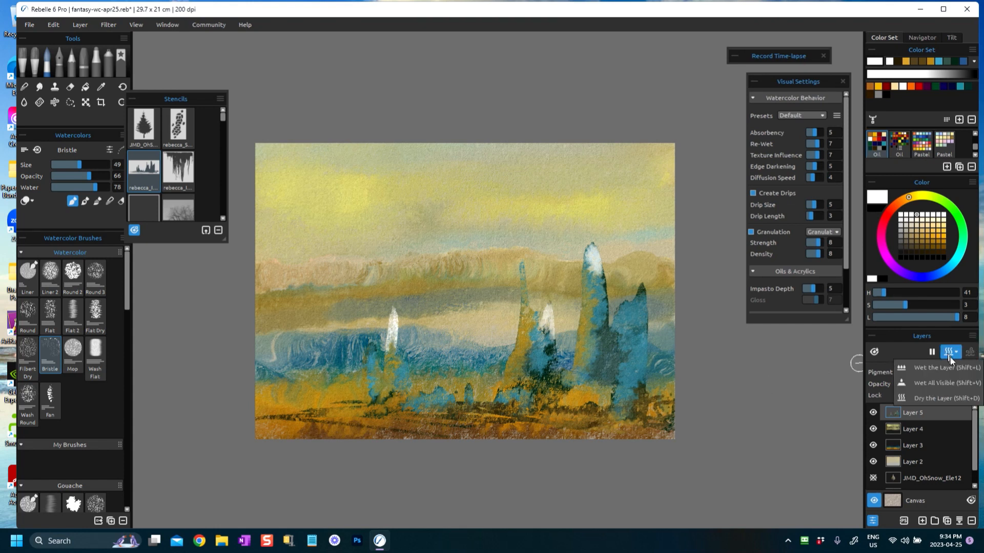
{"action": "left_click", "coordinate": [932, 397]}
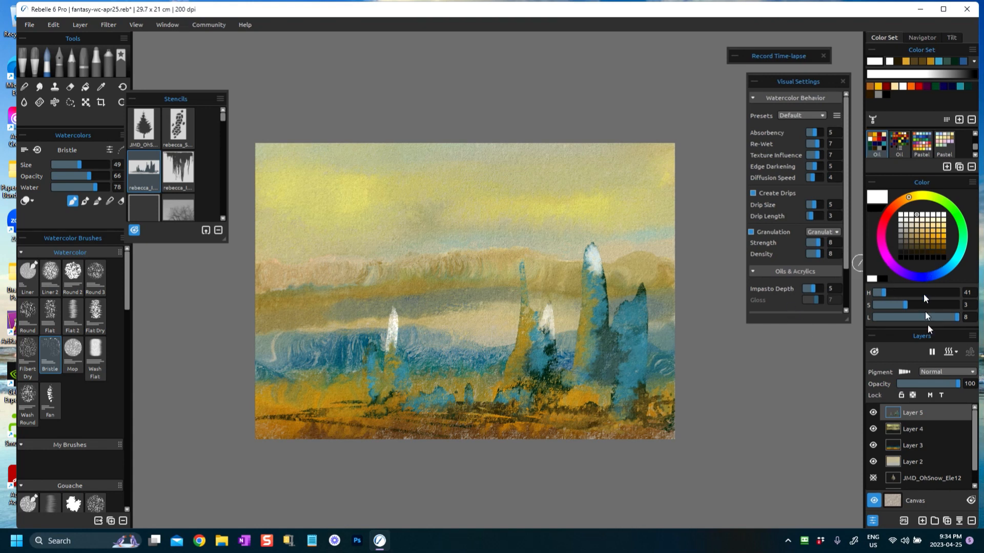
On a new layer, stroke dark teal and ochre sampled from the painting along the blue ridge with the Bristle brush at size 34
{"action": "left_click", "coordinate": [922, 521]}
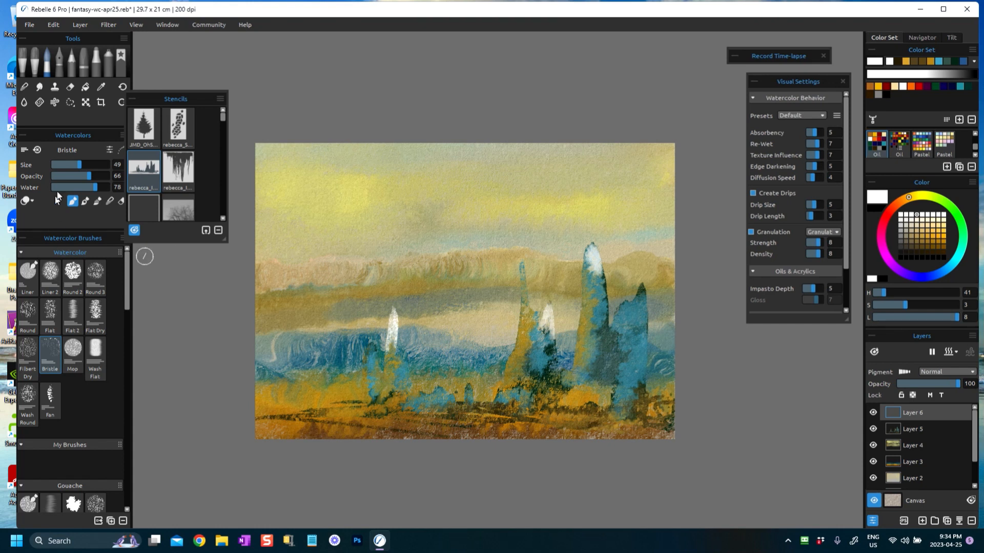
{"action": "left_click_drag", "start_coordinate": [80, 171], "coordinate": [72, 170]}
{"action": "left_click", "coordinate": [550, 366], "text": "alt"}
{"action": "mouse_move", "coordinate": [460, 355]}
{"action": "left_mouse_down"}
{"action": "mouse_move", "coordinate": [506, 348]}
{"action": "mouse_move", "coordinate": [442, 342]}
{"action": "left_mouse_up"}
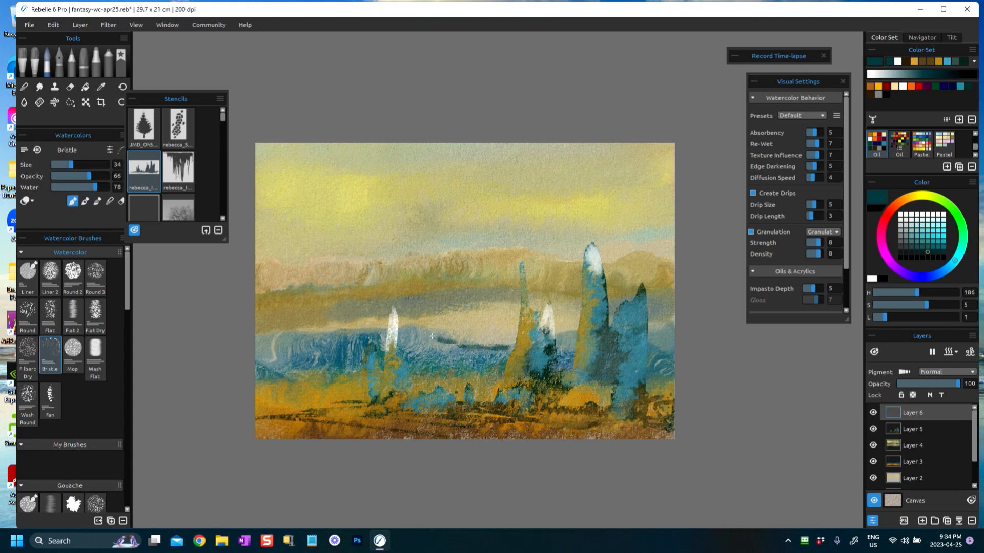
{"action": "left_click_drag", "start_coordinate": [363, 331], "coordinate": [304, 335]}
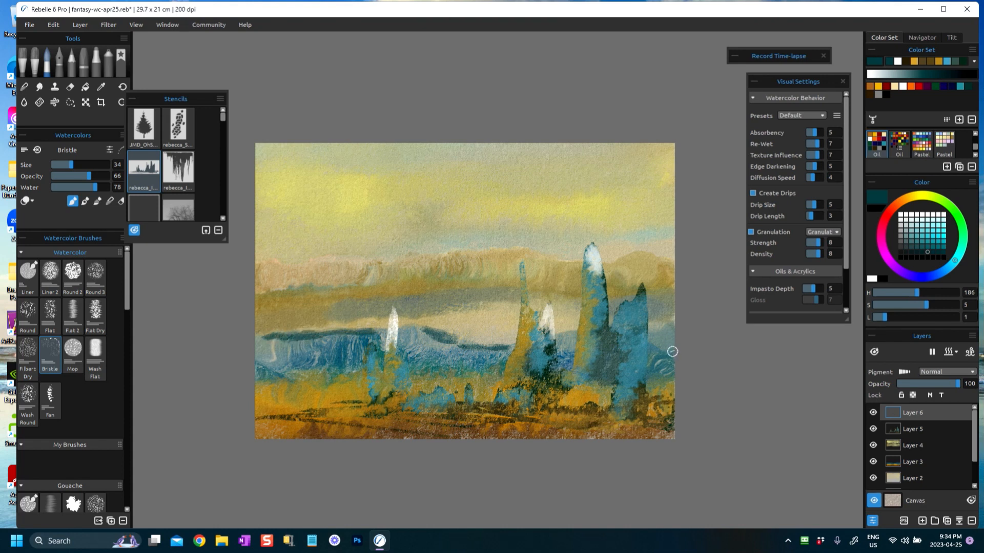
{"action": "left_click", "coordinate": [595, 392], "text": "alt"}
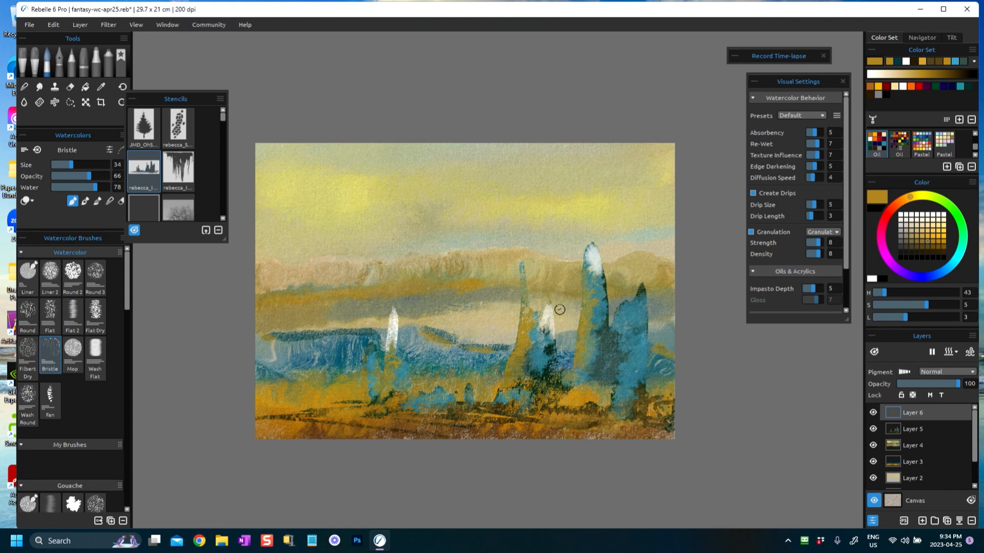
{"action": "left_click", "coordinate": [537, 353], "text": "alt"}
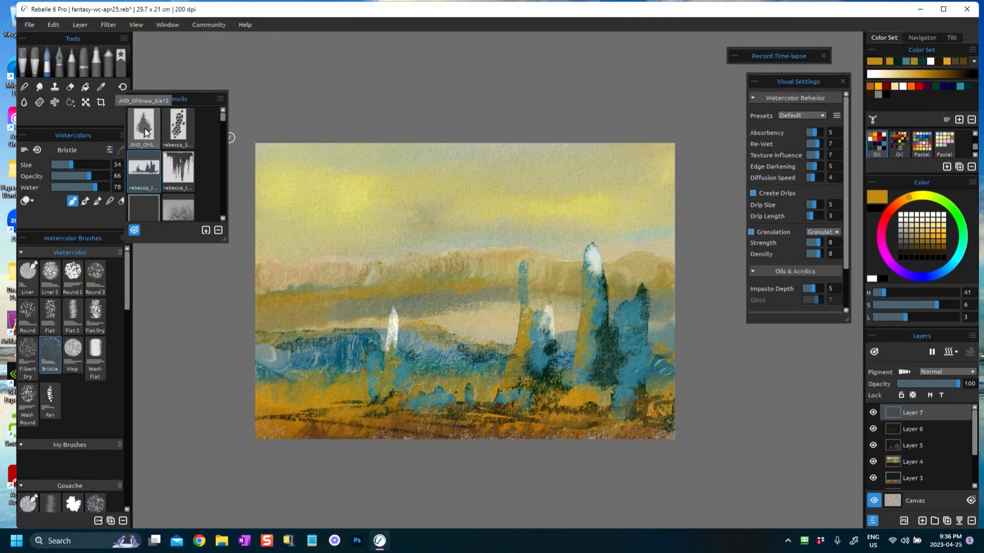
Load the JMD_OhSnow_Ele12 tree stencil, shrink it and place it above the blue ridge at the painting's left side
{"action": "left_click", "coordinate": [144, 128]}
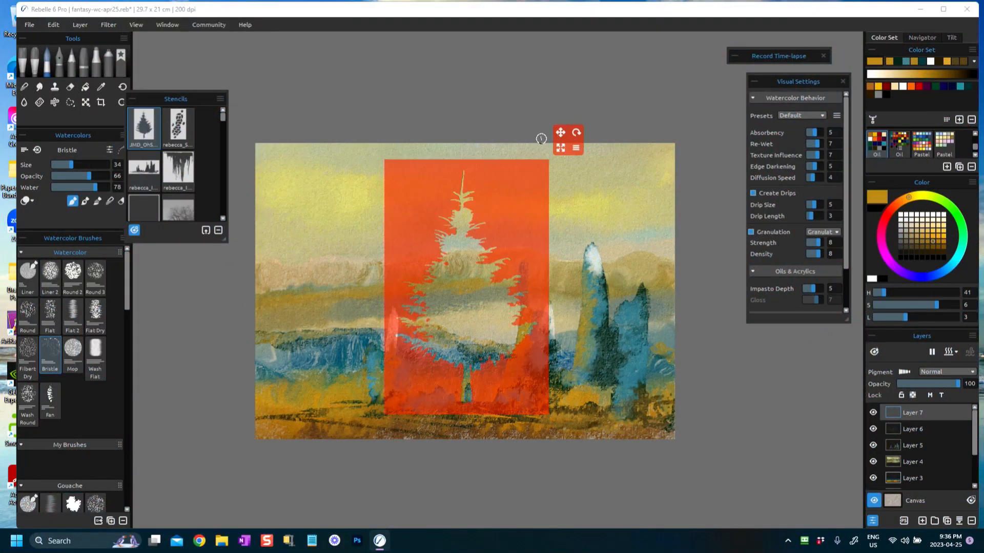
{"action": "left_click_drag", "start_coordinate": [560, 148], "coordinate": [562, 187]}
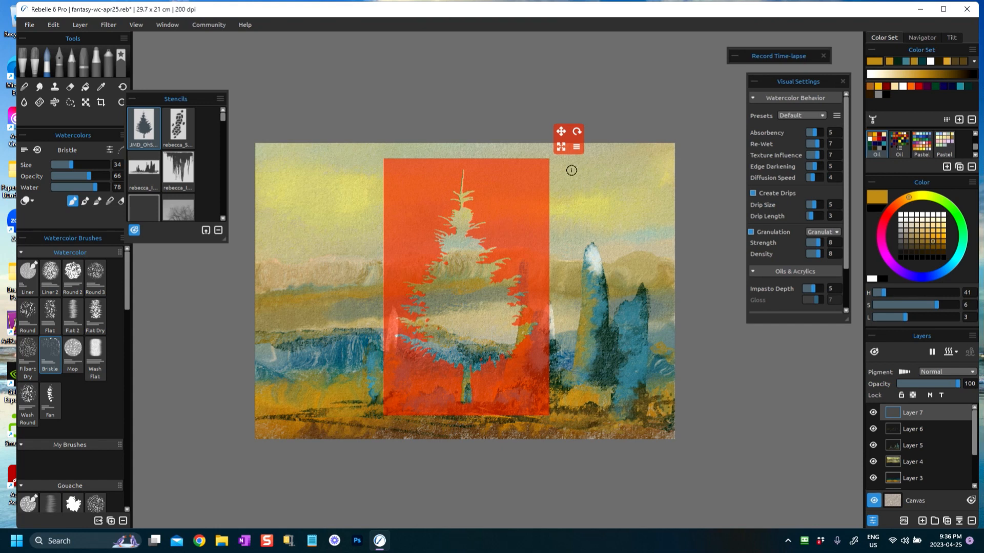
{"action": "left_click_drag", "start_coordinate": [561, 132], "coordinate": [366, 172]}
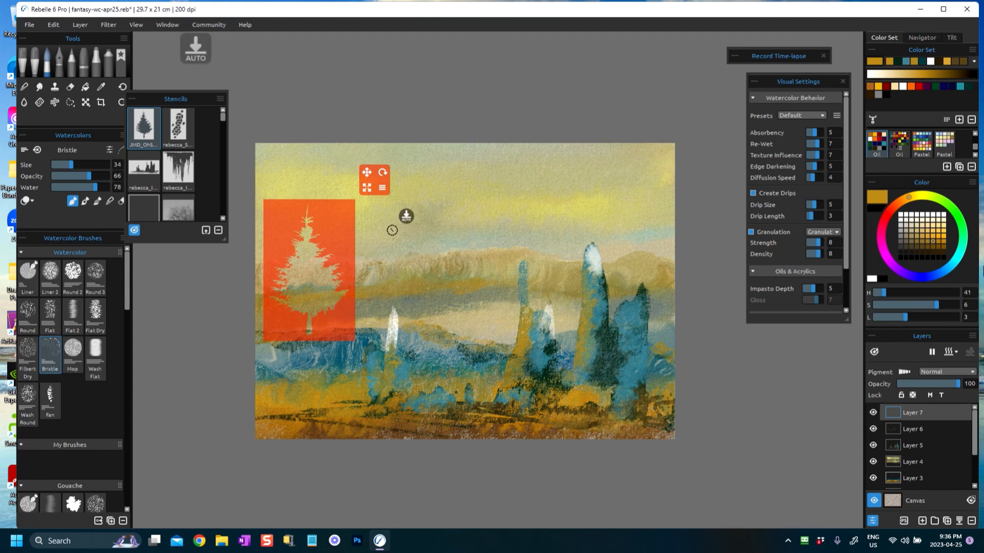
Fill the tree stencil with dark green Bristle strokes from the tip down to the trunk
{"action": "left_click", "coordinate": [899, 60]}
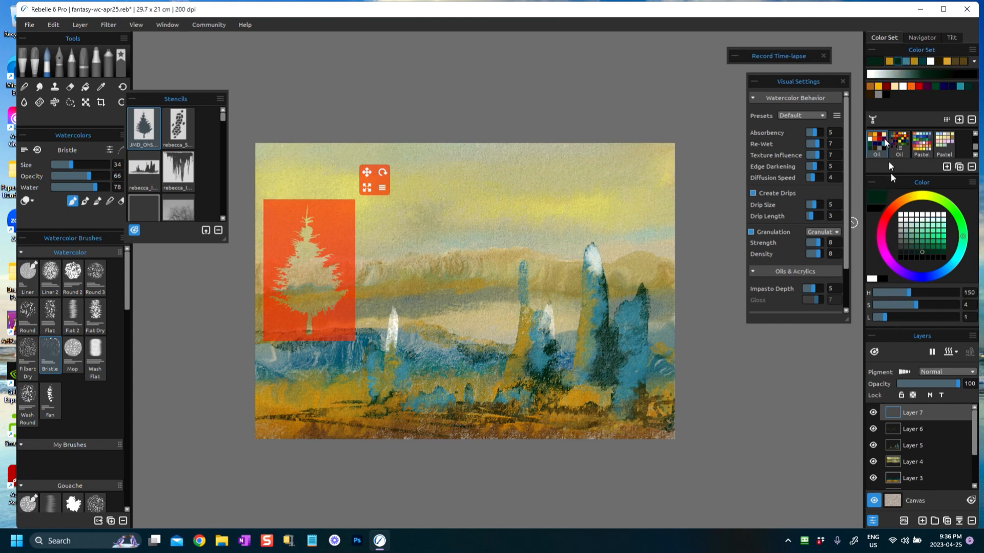
{"action": "left_click", "coordinate": [928, 251]}
{"action": "left_click_drag", "start_coordinate": [318, 263], "coordinate": [312, 270]}
{"action": "mouse_move", "coordinate": [317, 271]}
{"action": "left_mouse_down"}
{"action": "mouse_move", "coordinate": [343, 304]}
{"action": "mouse_move", "coordinate": [309, 331]}
{"action": "mouse_move", "coordinate": [303, 296]}
{"action": "mouse_move", "coordinate": [279, 298]}
{"action": "mouse_move", "coordinate": [292, 290]}
{"action": "mouse_move", "coordinate": [285, 267]}
{"action": "mouse_move", "coordinate": [309, 245]}
{"action": "mouse_move", "coordinate": [308, 216]}
{"action": "mouse_move", "coordinate": [303, 253]}
{"action": "mouse_move", "coordinate": [296, 248]}
{"action": "mouse_move", "coordinate": [304, 271]}
{"action": "mouse_move", "coordinate": [317, 254]}
{"action": "left_mouse_up"}
{"action": "mouse_move", "coordinate": [307, 221]}
{"action": "left_mouse_down"}
{"action": "mouse_move", "coordinate": [302, 283]}
{"action": "mouse_move", "coordinate": [287, 271]}
{"action": "mouse_move", "coordinate": [331, 279]}
{"action": "mouse_move", "coordinate": [320, 268]}
{"action": "left_mouse_up"}
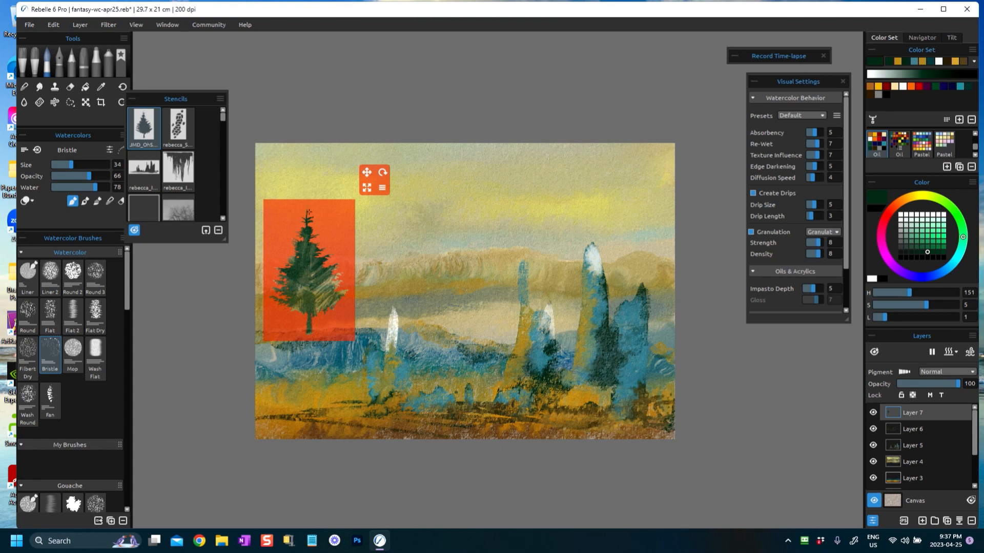
{"action": "mouse_move", "coordinate": [306, 277]}
{"action": "left_mouse_down"}
{"action": "mouse_move", "coordinate": [315, 290]}
{"action": "mouse_move", "coordinate": [282, 302]}
{"action": "mouse_move", "coordinate": [332, 303]}
{"action": "mouse_move", "coordinate": [320, 285]}
{"action": "mouse_move", "coordinate": [334, 278]}
{"action": "left_mouse_up"}
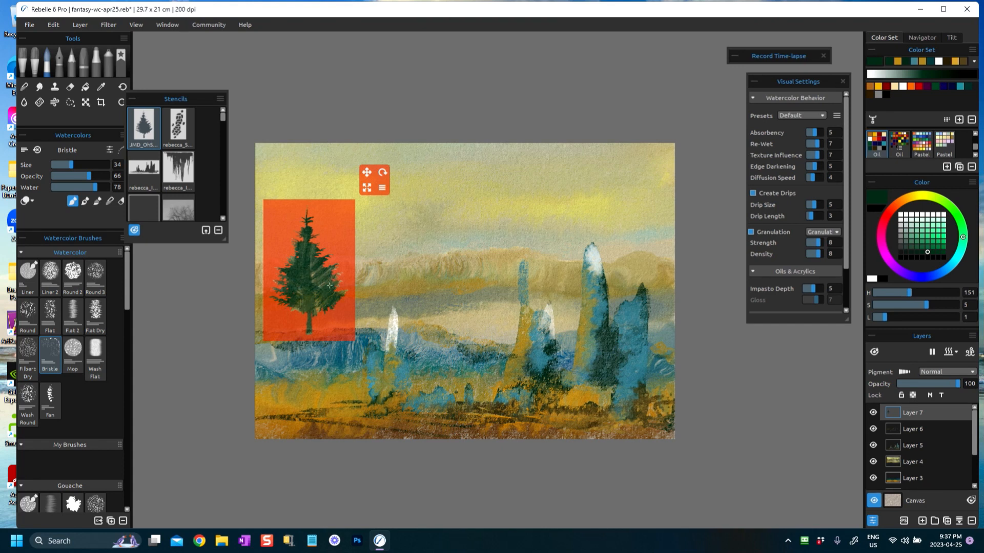
{"action": "mouse_move", "coordinate": [307, 317]}
{"action": "left_mouse_down"}
{"action": "mouse_move", "coordinate": [321, 306]}
{"action": "mouse_move", "coordinate": [288, 305]}
{"action": "left_mouse_up"}
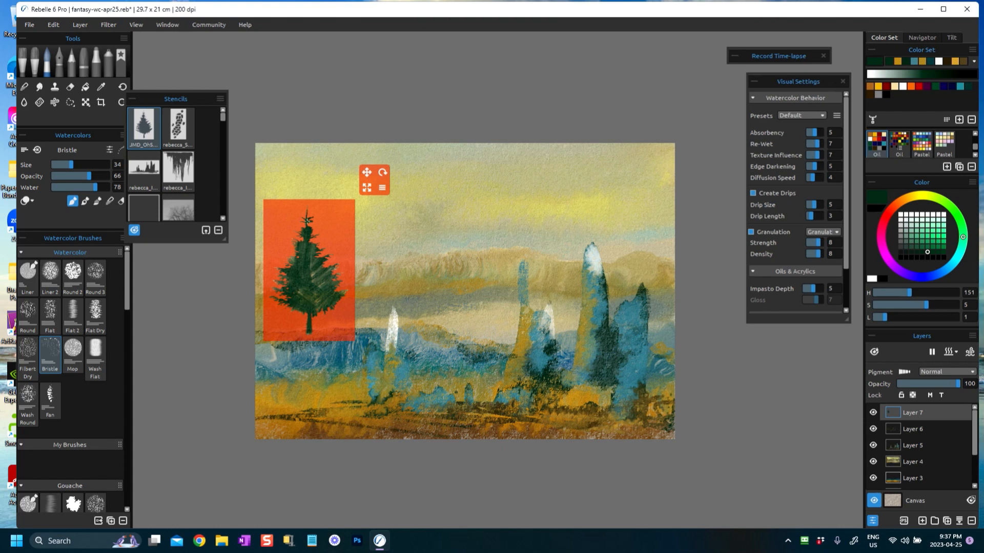
{"action": "left_click_drag", "start_coordinate": [344, 294], "coordinate": [327, 257]}
Highlight the tree's left and upper branches with light green, followed by ochre sampled from the ground
{"action": "left_click", "coordinate": [917, 237]}
{"action": "left_click_drag", "start_coordinate": [317, 237], "coordinate": [280, 304]}
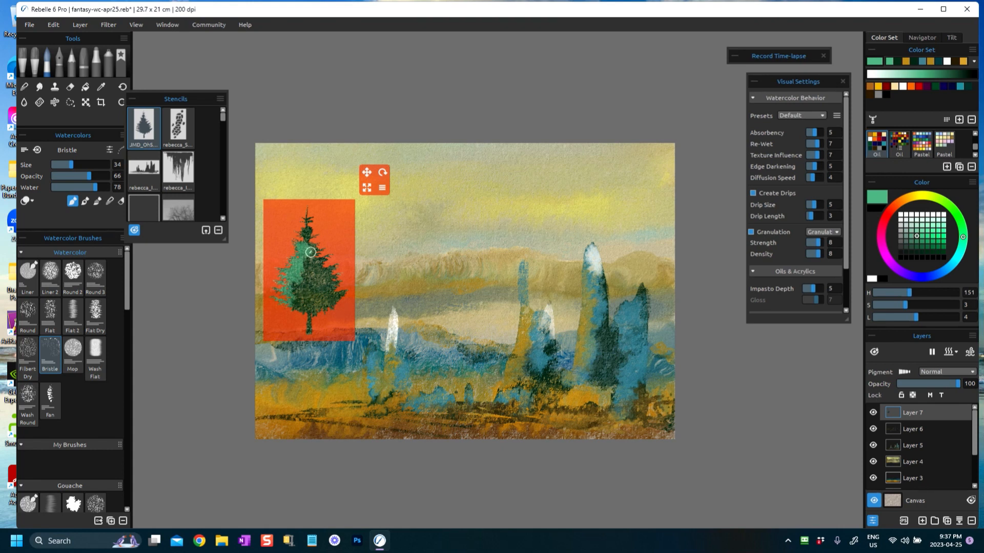
{"action": "left_click", "coordinate": [342, 386], "text": "alt"}
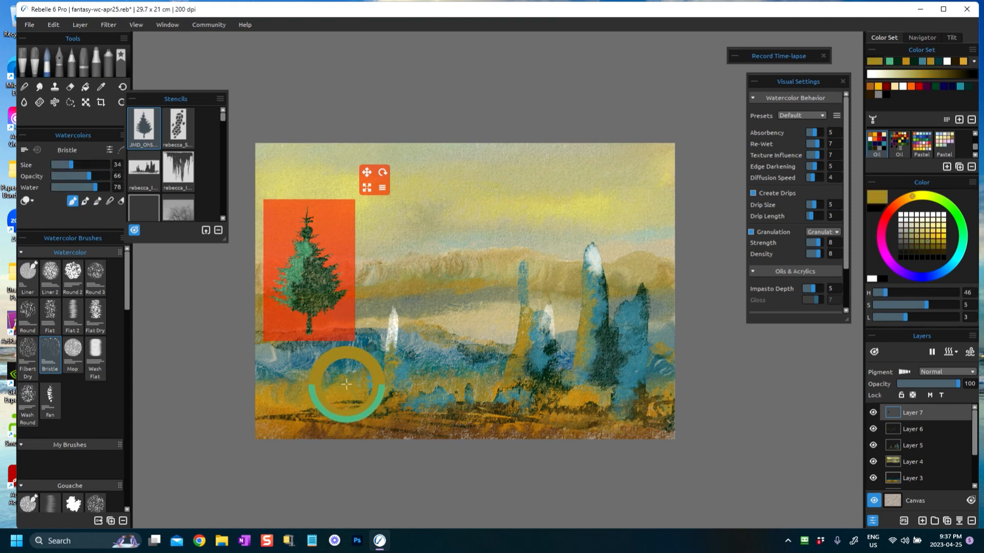
{"action": "mouse_move", "coordinate": [309, 266]}
{"action": "left_mouse_down"}
{"action": "mouse_move", "coordinate": [312, 236]}
{"action": "mouse_move", "coordinate": [298, 255]}
{"action": "left_mouse_up"}
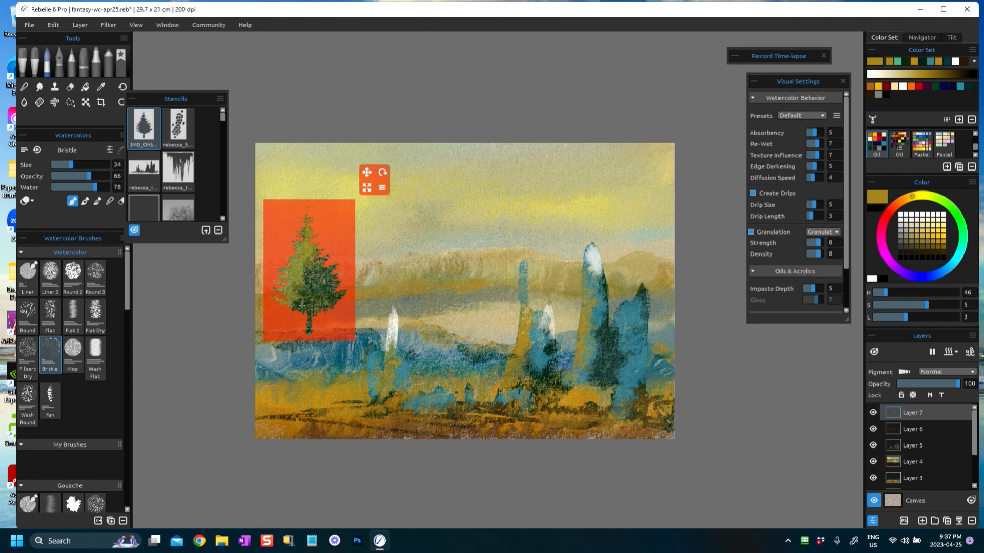
Tone the tree's left and upper branches with dark golden brown and a muted olive green sampled from the tree
{"action": "left_click", "coordinate": [928, 246]}
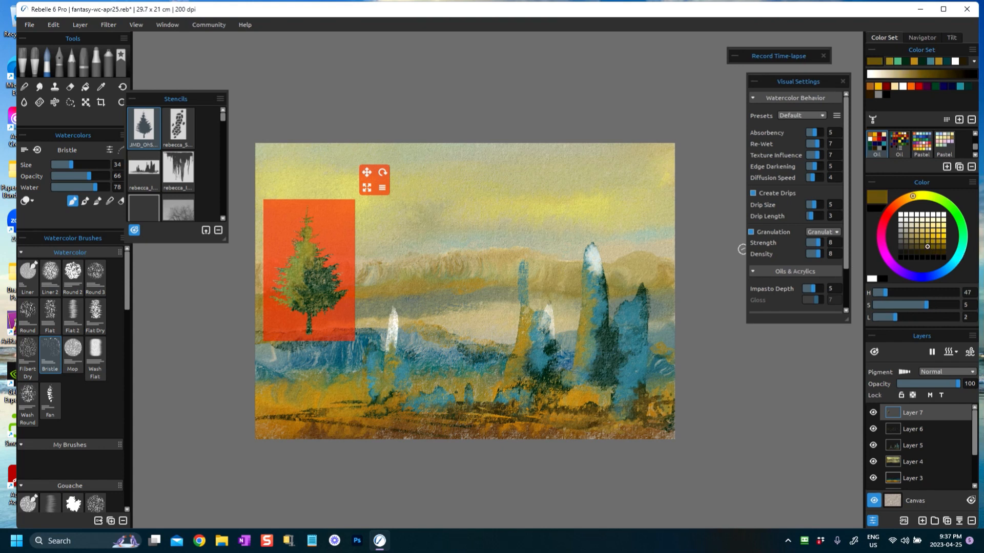
{"action": "mouse_move", "coordinate": [293, 272]}
{"action": "left_mouse_down"}
{"action": "mouse_move", "coordinate": [292, 307]}
{"action": "mouse_move", "coordinate": [280, 298]}
{"action": "mouse_move", "coordinate": [305, 277]}
{"action": "mouse_move", "coordinate": [311, 241]}
{"action": "left_mouse_up"}
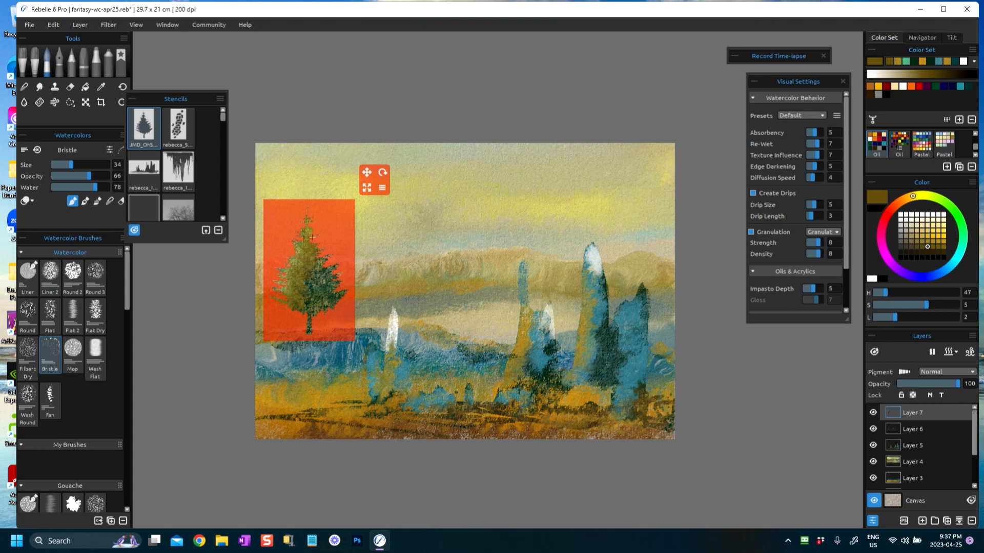
{"action": "left_click", "coordinate": [312, 290], "text": "ctrl"}
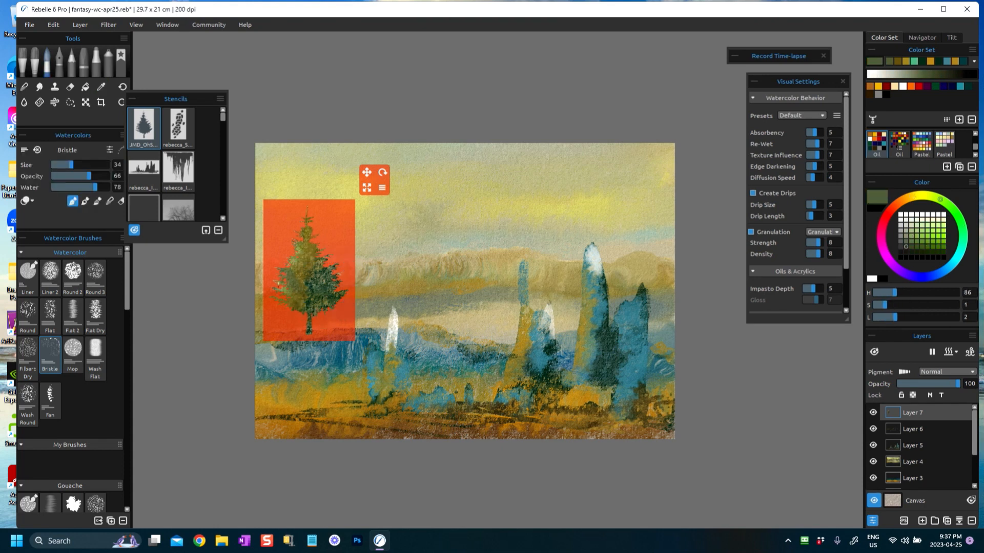
{"action": "left_click_drag", "start_coordinate": [294, 263], "coordinate": [298, 250]}
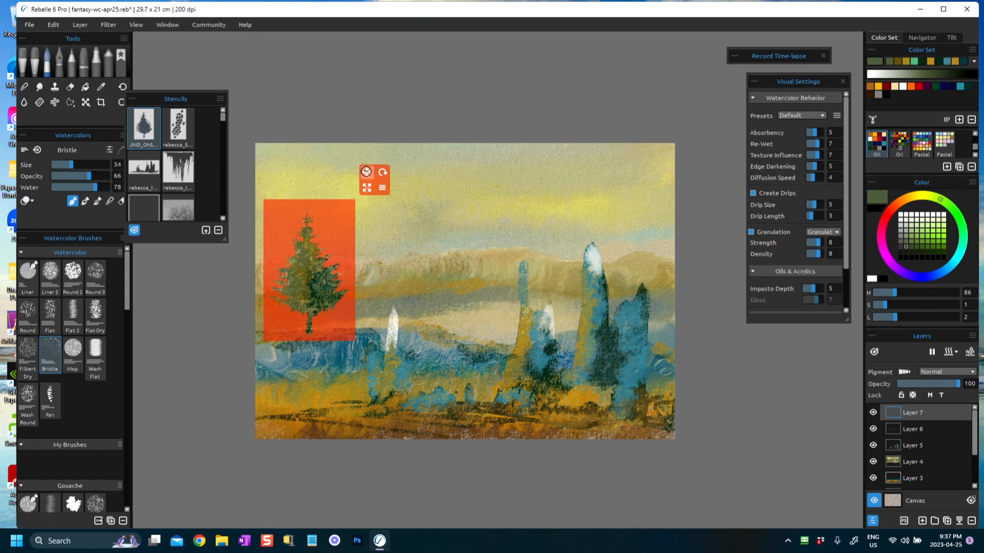
Remove the tree stencil, then scale the painted tree to about 3.58 by 6.46 cm and stand it on the ridge at left
{"action": "mouse_move", "coordinate": [367, 188]}
{"action": "left_mouse_down"}
{"action": "mouse_move", "coordinate": [359, 203]}
{"action": "mouse_move", "coordinate": [364, 191]}
{"action": "left_mouse_up"}
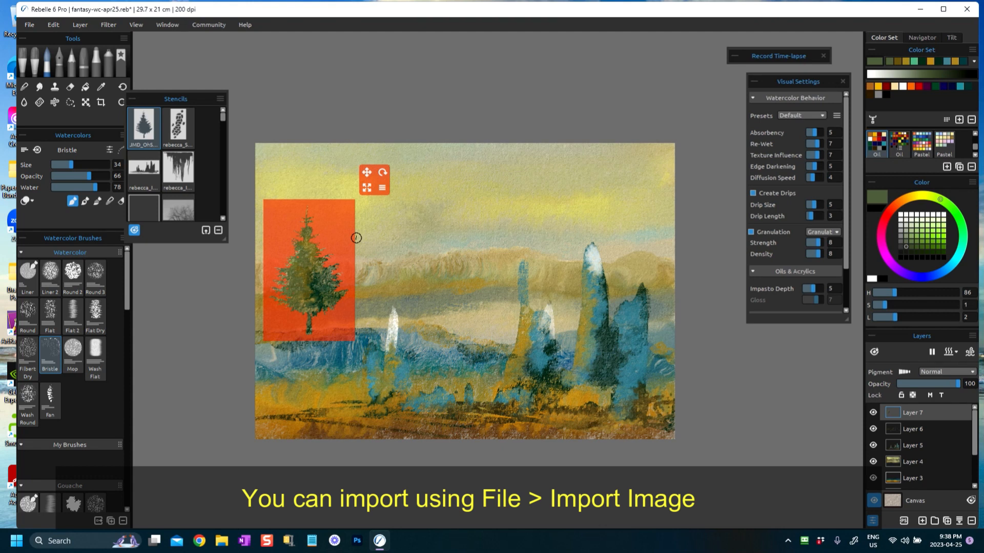
{"action": "key", "text": "Delete"}
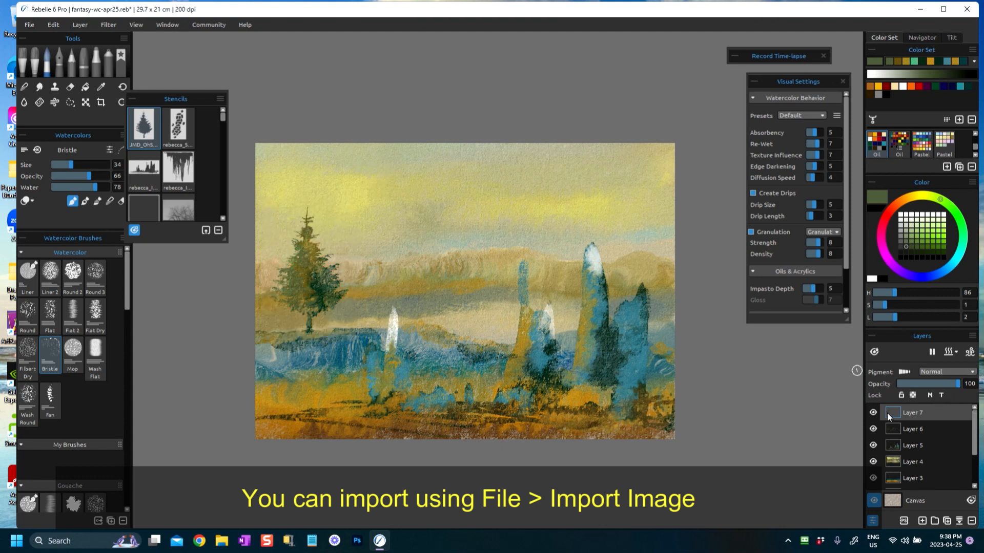
{"action": "key", "text": "ctrl+t"}
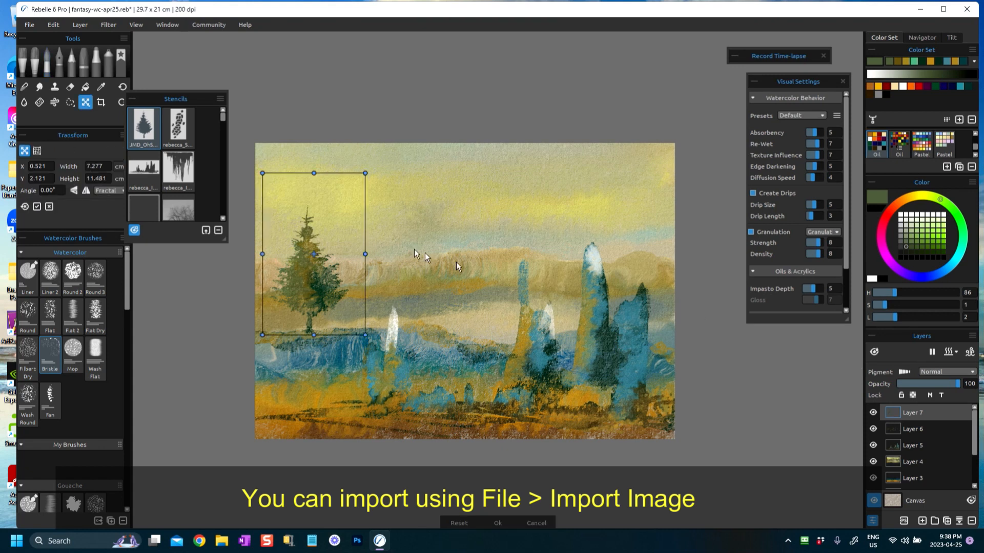
{"action": "left_click_drag", "start_coordinate": [365, 172], "coordinate": [289, 245]}
{"action": "mouse_move", "coordinate": [278, 301]}
{"action": "left_mouse_down"}
{"action": "mouse_move", "coordinate": [305, 301]}
{"action": "mouse_move", "coordinate": [287, 293]}
{"action": "mouse_move", "coordinate": [288, 311]}
{"action": "mouse_move", "coordinate": [290, 297]}
{"action": "left_mouse_up"}
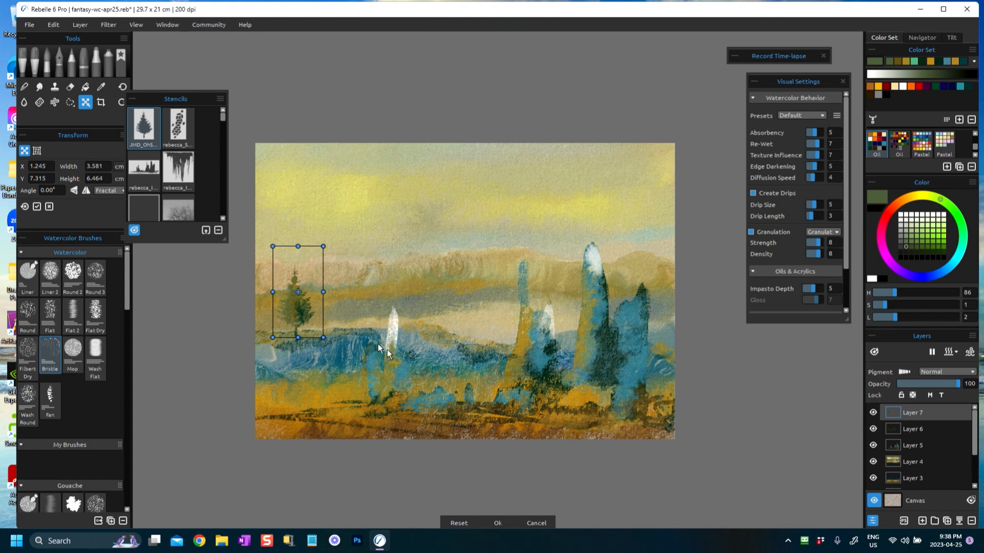
{"action": "key", "text": "Return"}
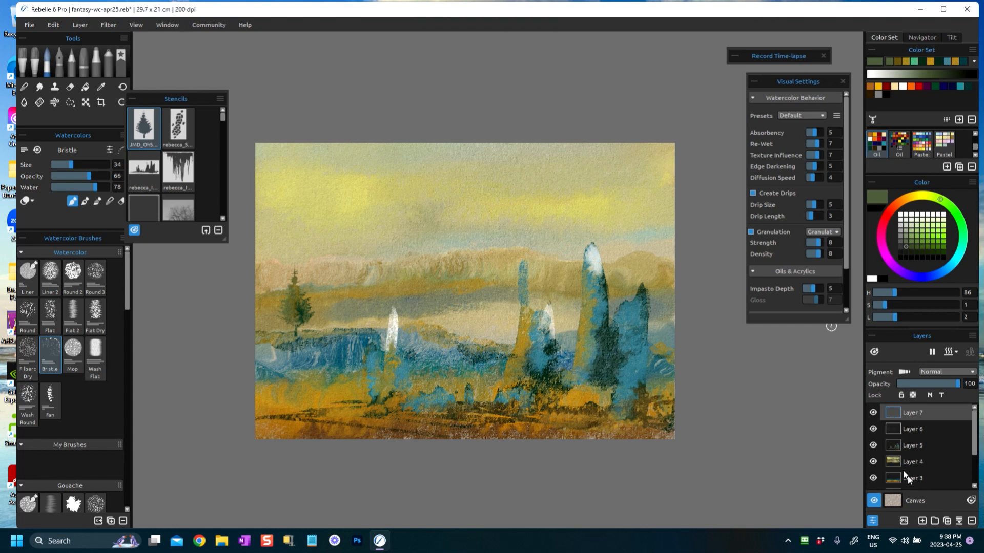
Duplicate the tree layer, move the copy just right of the first tree, and scale it to about 2.48 by 4.61 cm
{"action": "left_click", "coordinate": [946, 521]}
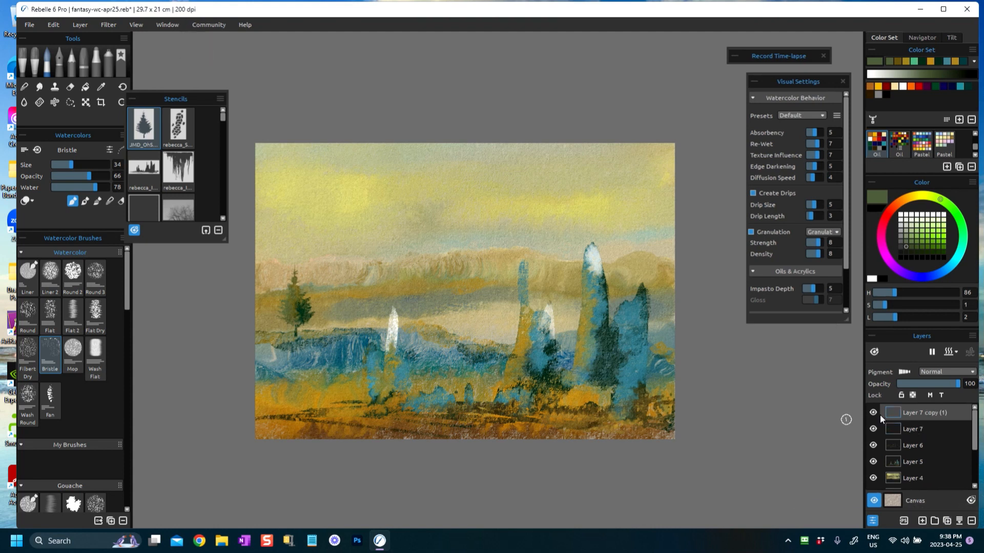
{"action": "key", "text": "ctrl+t"}
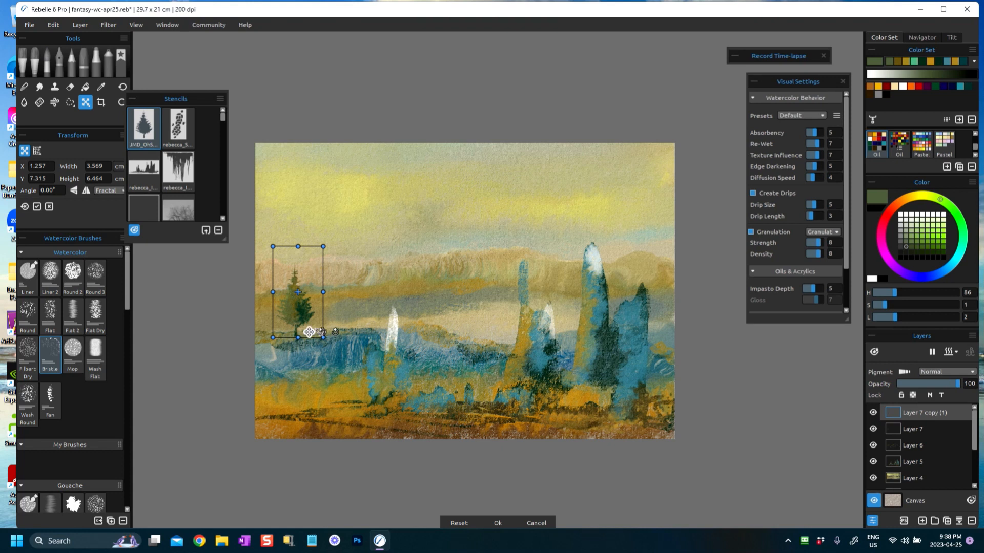
{"action": "left_click_drag", "start_coordinate": [298, 314], "coordinate": [332, 307]}
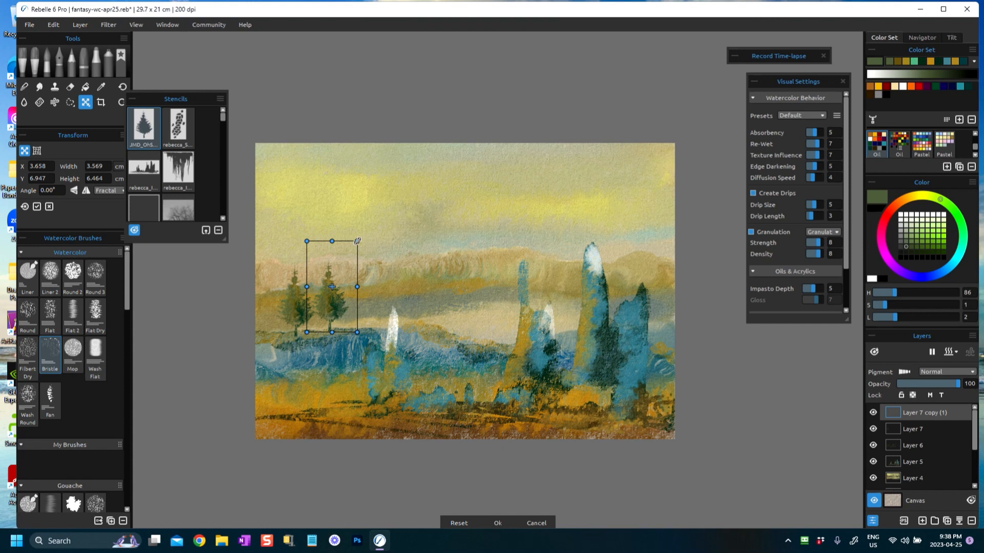
{"action": "left_click_drag", "start_coordinate": [357, 241], "coordinate": [342, 267]}
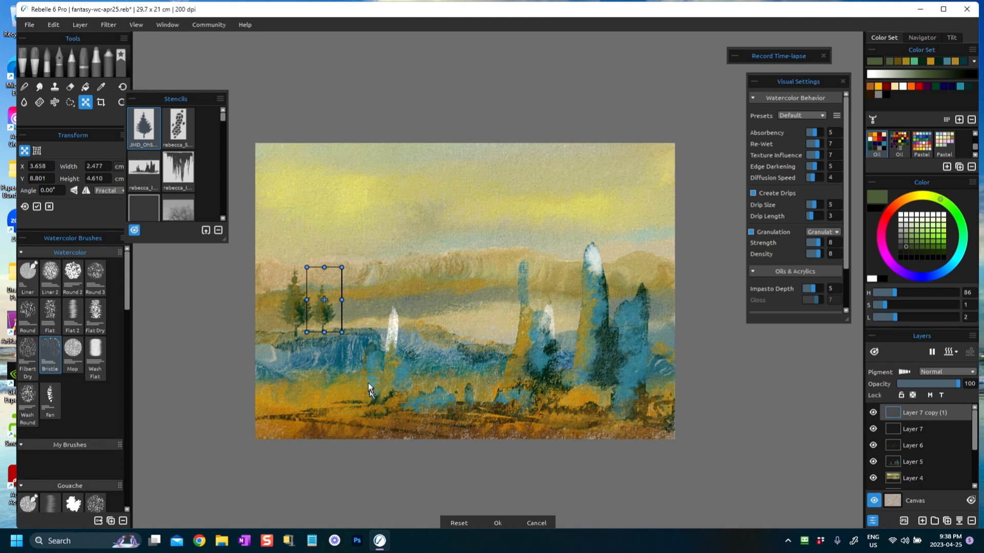
{"action": "left_click", "coordinate": [512, 523]}
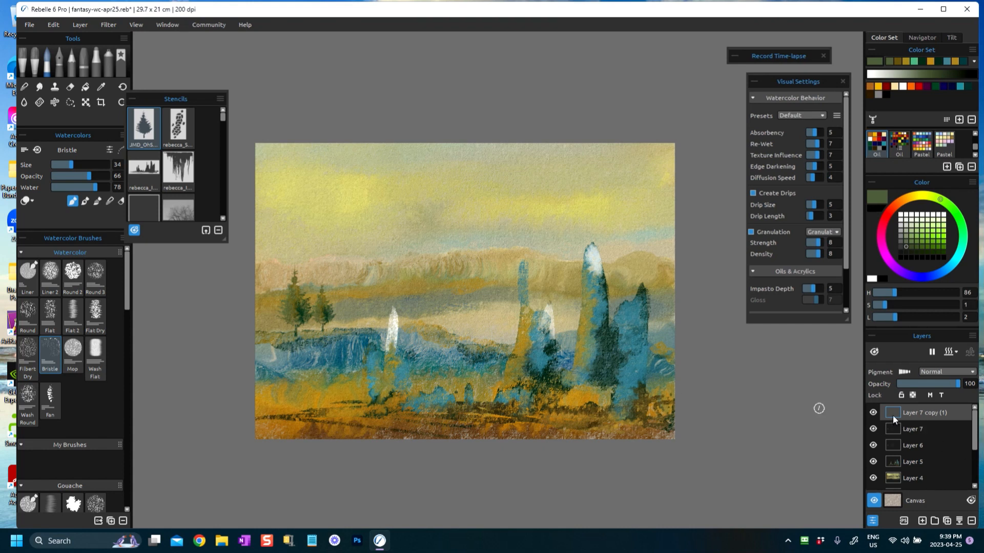
Duplicate the smaller tree's layer and place the copy on the ridge beside the small white-tipped spire
{"action": "left_click", "coordinate": [946, 521]}
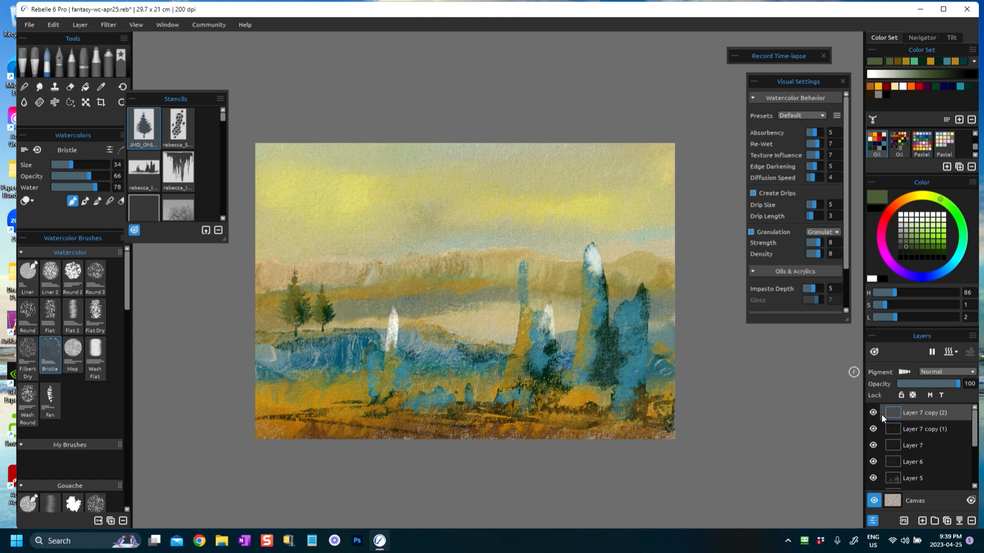
{"action": "key", "text": "ctrl+t"}
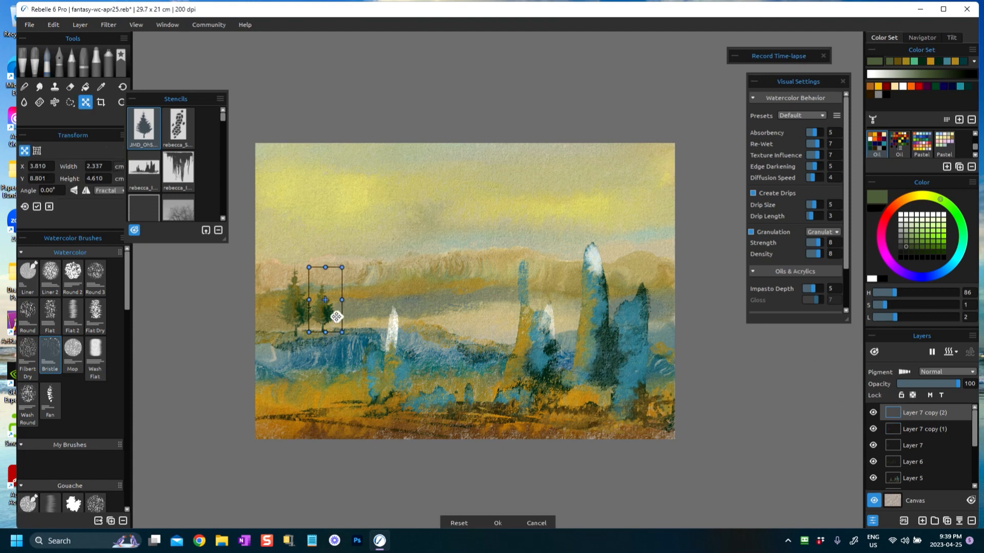
{"action": "left_click_drag", "start_coordinate": [328, 316], "coordinate": [384, 323]}
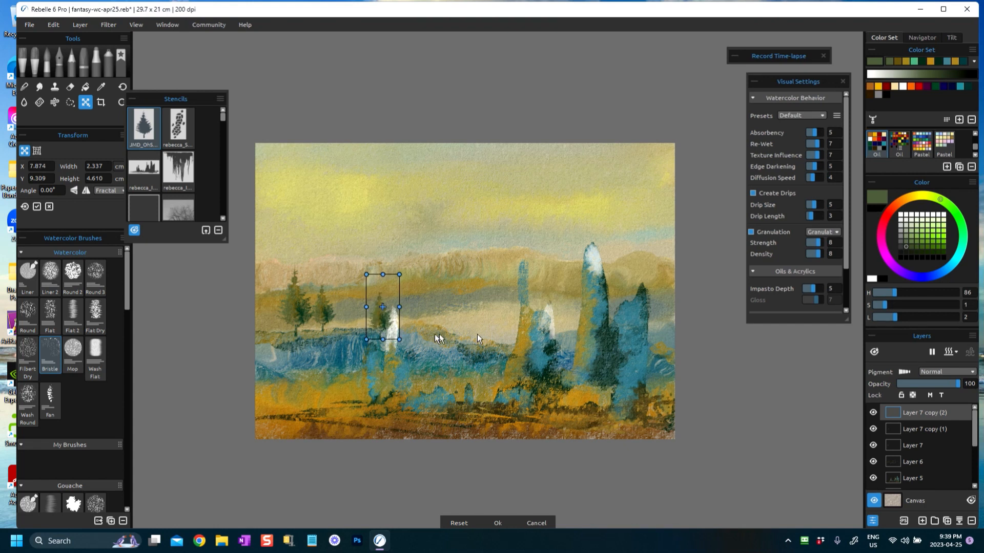
{"action": "left_click", "coordinate": [496, 523]}
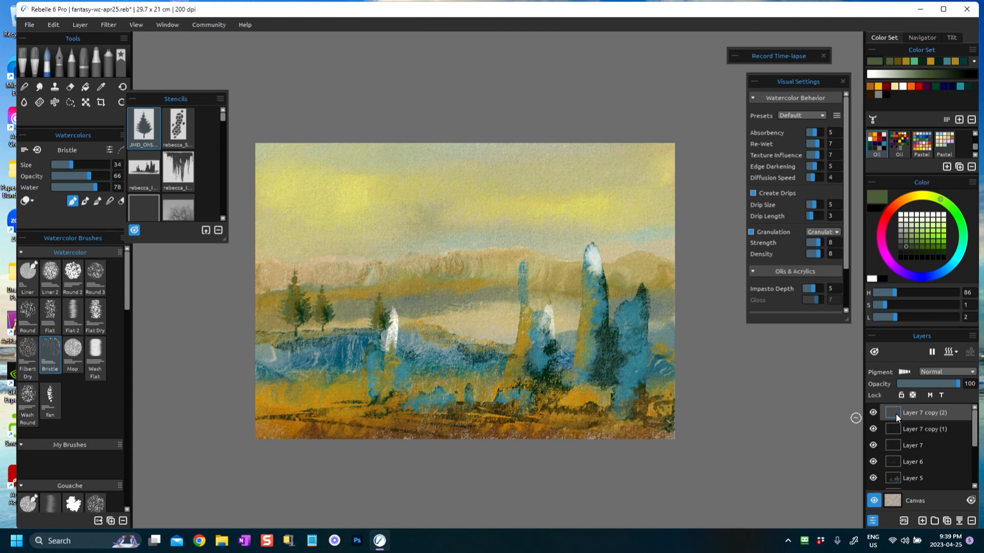
Duplicate the tree beside the white-tipped spire and place the copy in the foreground, left of the central rock spire
{"action": "left_click", "coordinate": [948, 521]}
{"action": "key", "text": "ctrl+t"}
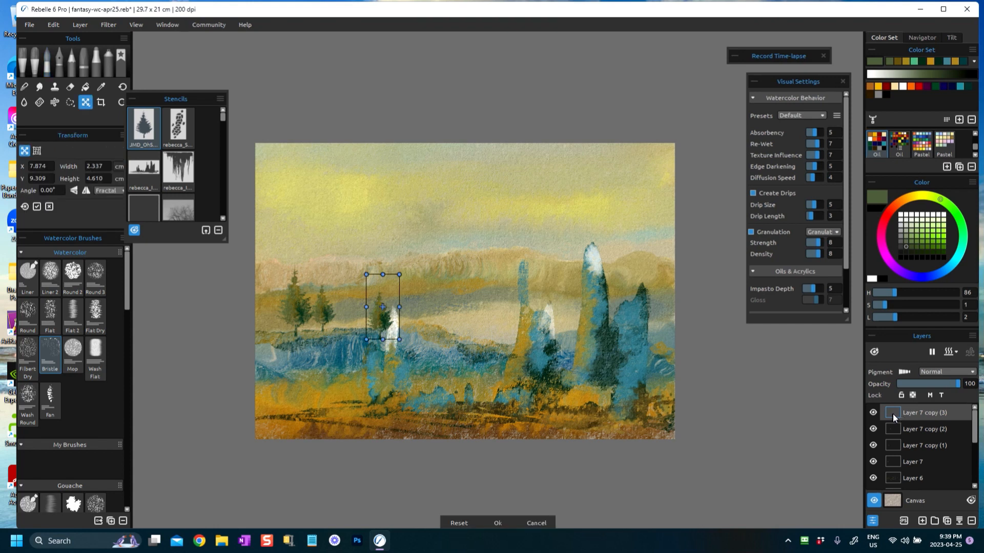
{"action": "left_click_drag", "start_coordinate": [391, 310], "coordinate": [492, 378]}
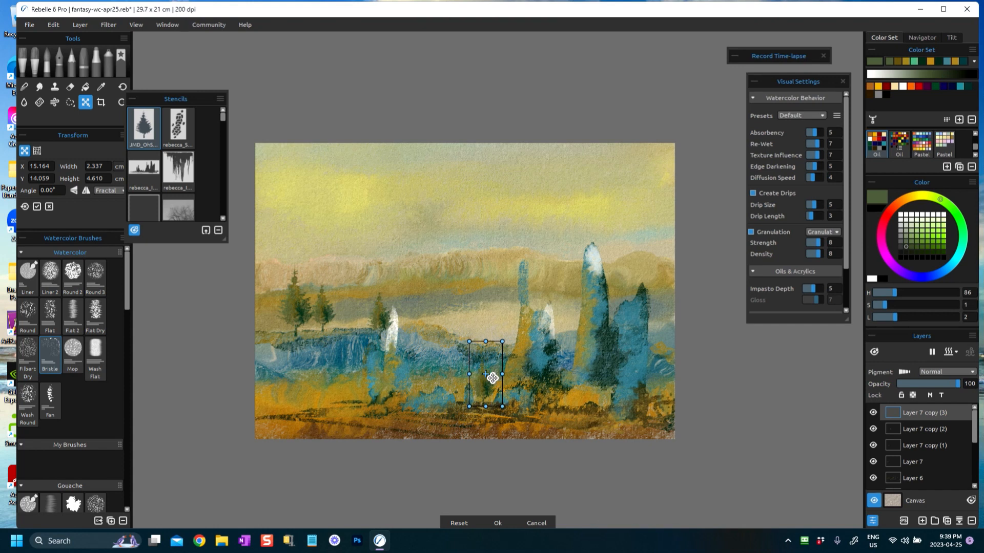
{"action": "left_click", "coordinate": [499, 523]}
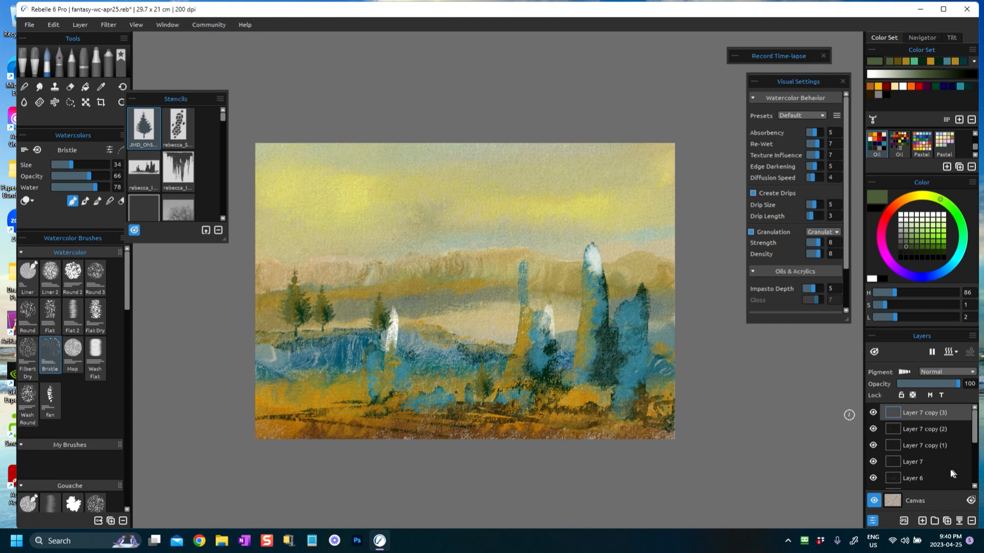
Group Layer 7 and its three copies into one folder and save the painting
{"action": "left_click", "coordinate": [895, 462], "text": "shift"}
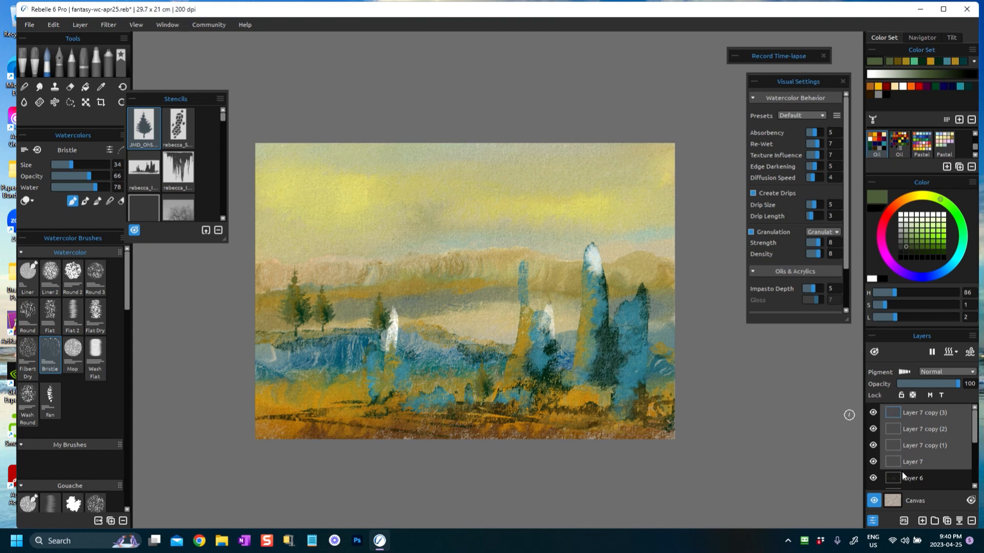
{"action": "left_click", "coordinate": [935, 521]}
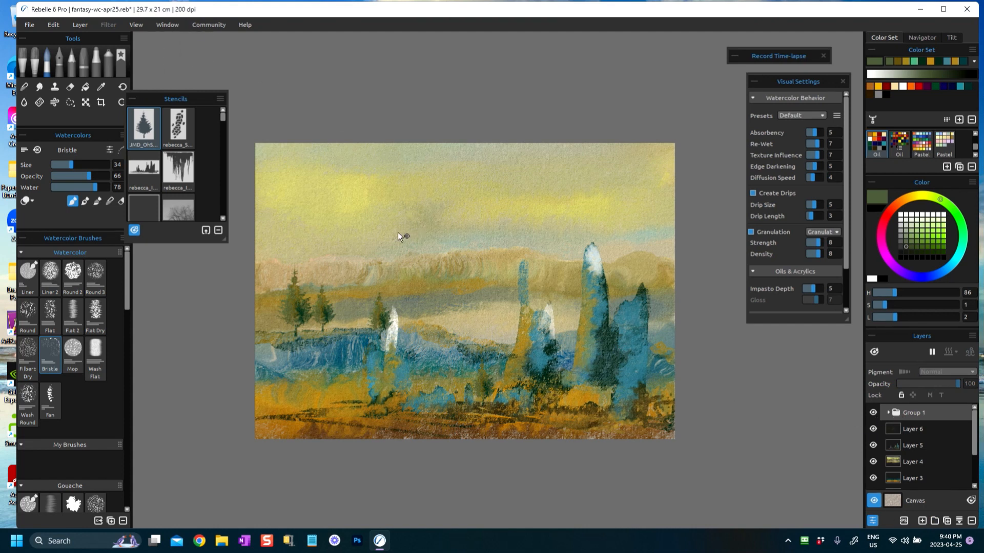
{"action": "key", "text": "ctrl+s"}
Duplicate Layer 5 with the rock spires and set the copy to Color Burn at 34 opacity
{"action": "left_click", "coordinate": [892, 444]}
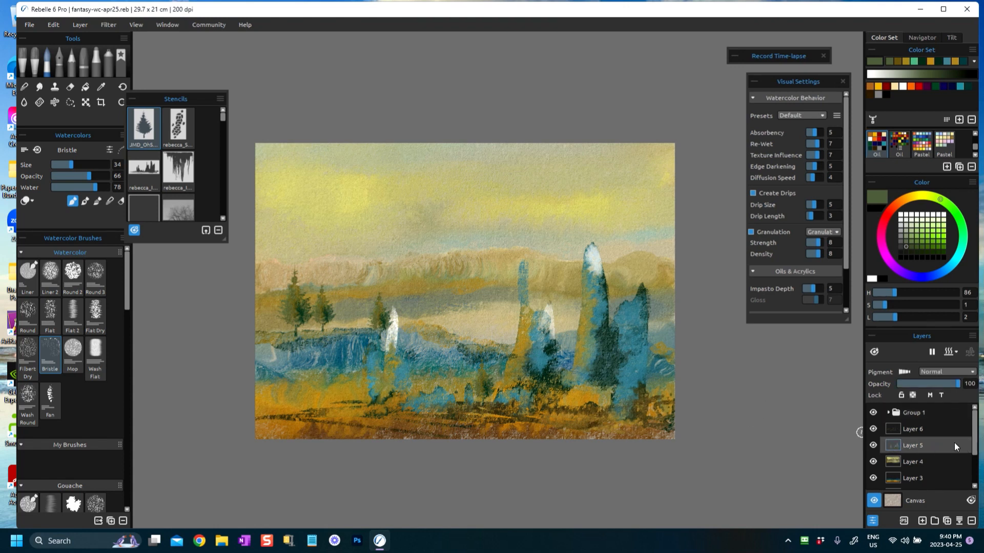
{"action": "left_click", "coordinate": [947, 521]}
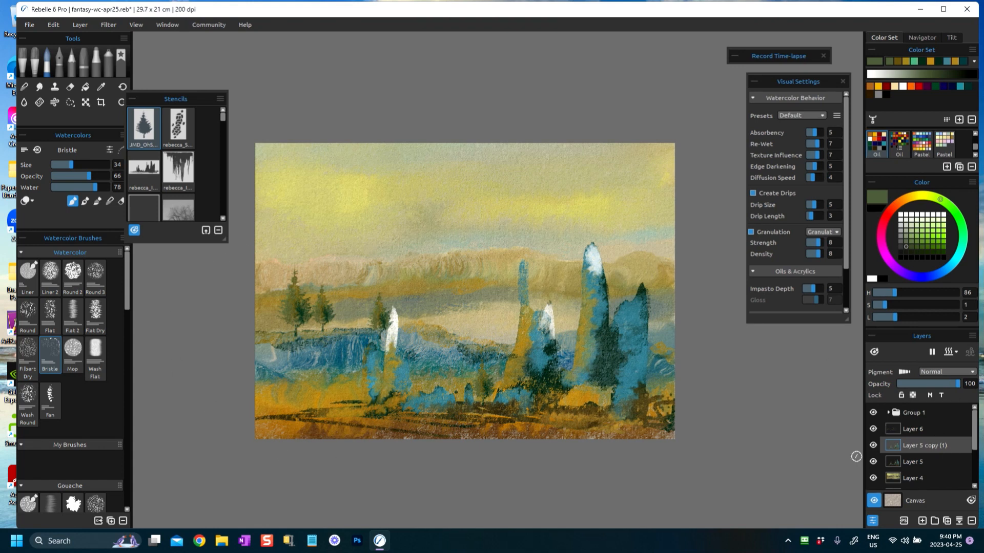
{"action": "left_click", "coordinate": [941, 372]}
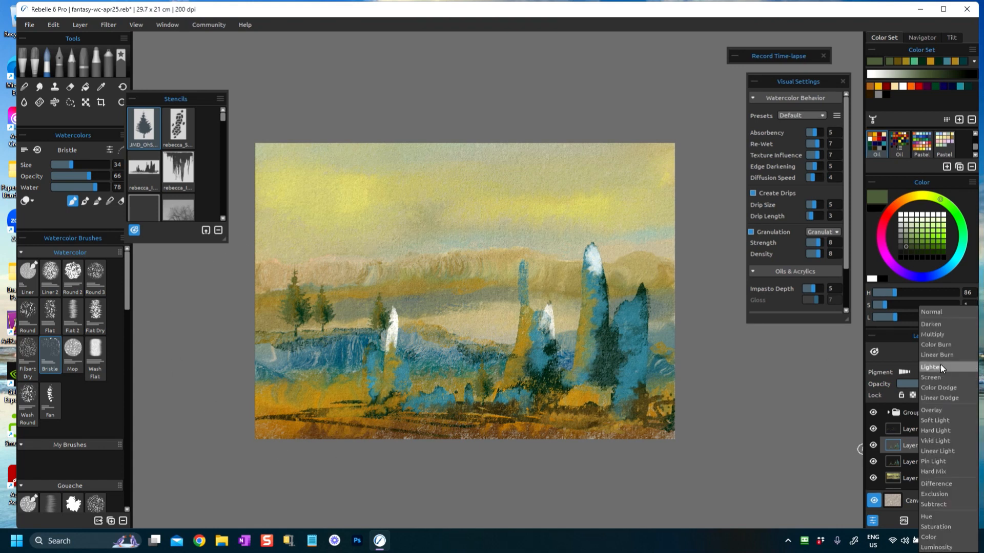
{"action": "left_click", "coordinate": [939, 346]}
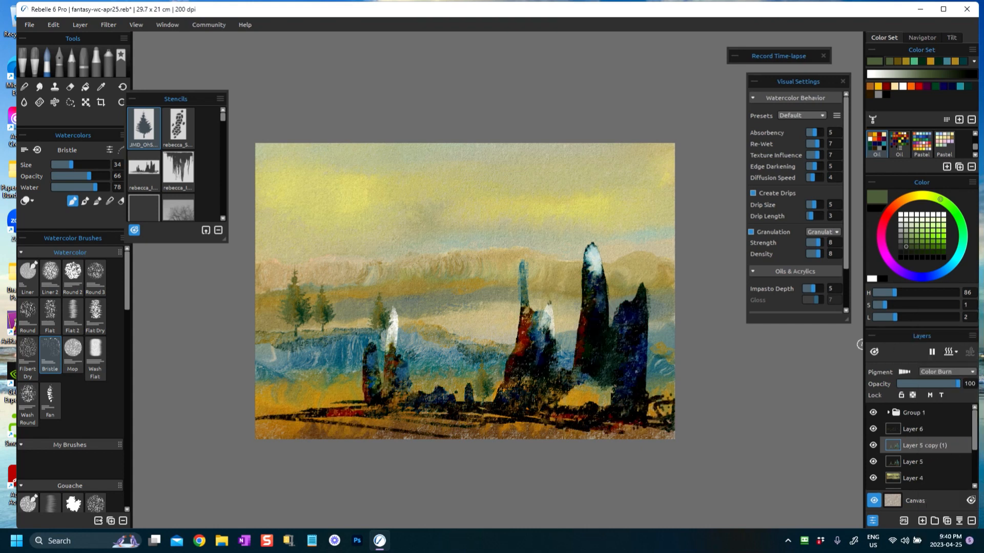
{"action": "left_click_drag", "start_coordinate": [956, 385], "coordinate": [919, 389]}
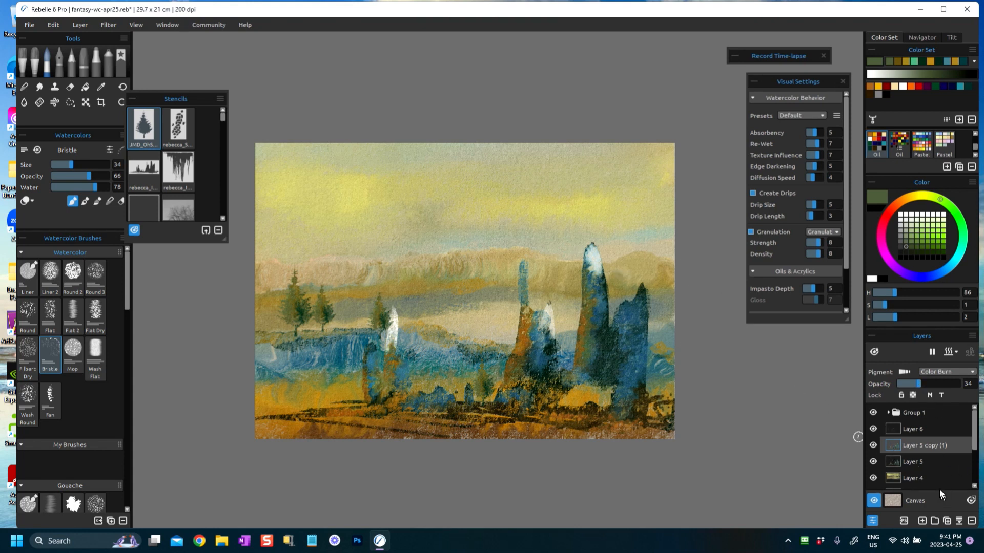
Add a layer above Layer 6 and place the stone-shapes stencil, rotated about 90° counterclockwise, over the right half of the sky
{"action": "left_click", "coordinate": [917, 429]}
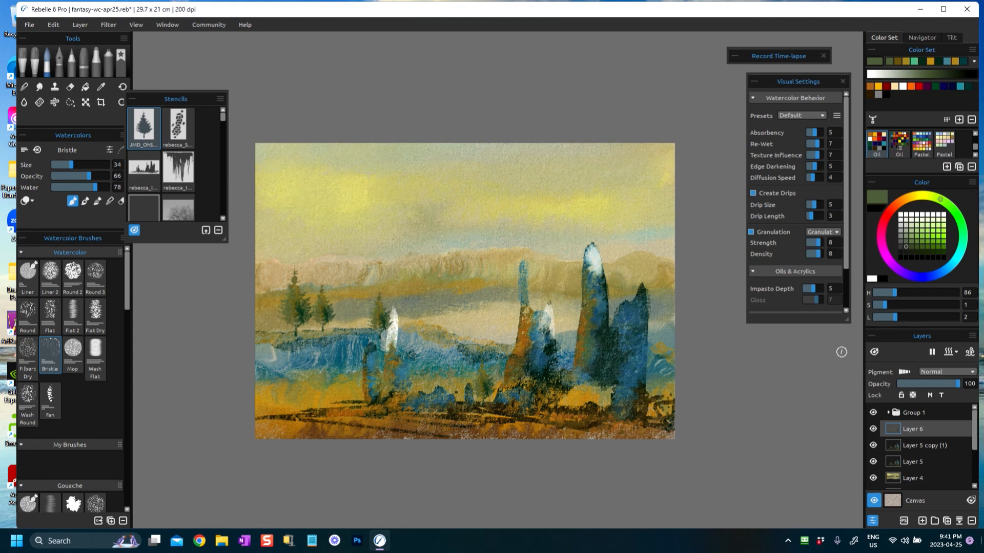
{"action": "left_click", "coordinate": [921, 520]}
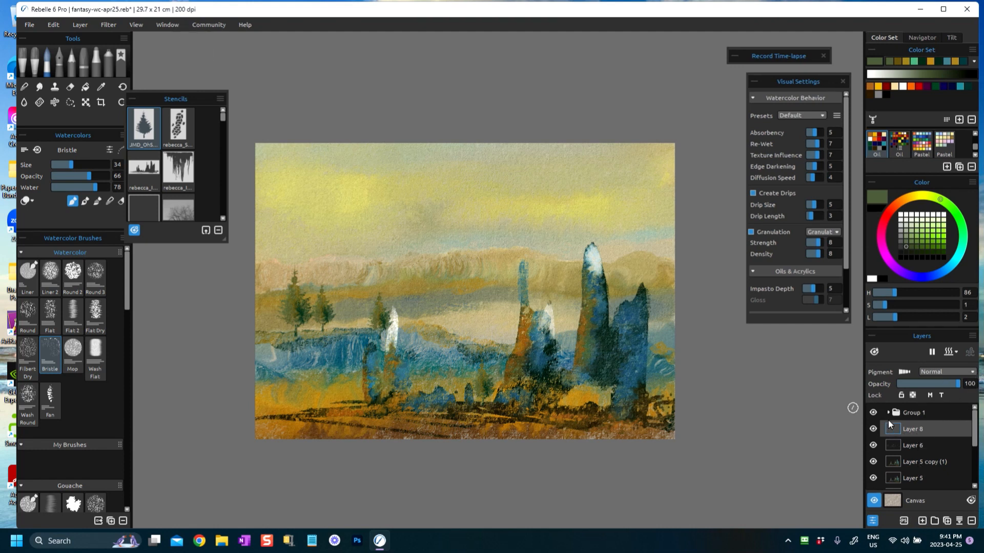
{"action": "left_click", "coordinate": [177, 128]}
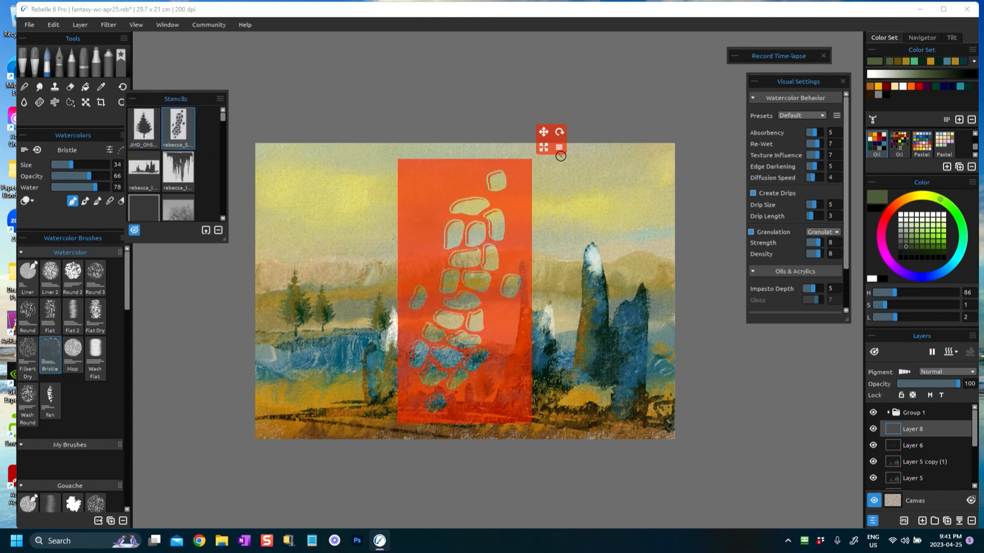
{"action": "mouse_move", "coordinate": [543, 132]}
{"action": "left_mouse_down"}
{"action": "mouse_move", "coordinate": [545, 109]}
{"action": "mouse_move", "coordinate": [560, 109]}
{"action": "mouse_move", "coordinate": [417, 108]}
{"action": "mouse_move", "coordinate": [566, 102]}
{"action": "mouse_move", "coordinate": [408, 96]}
{"action": "mouse_move", "coordinate": [380, 130]}
{"action": "mouse_move", "coordinate": [440, 91]}
{"action": "mouse_move", "coordinate": [389, 116]}
{"action": "mouse_move", "coordinate": [598, 81]}
{"action": "mouse_move", "coordinate": [448, 108]}
{"action": "mouse_move", "coordinate": [515, 184]}
{"action": "mouse_move", "coordinate": [541, 104]}
{"action": "mouse_move", "coordinate": [553, 98]}
{"action": "mouse_move", "coordinate": [367, 113]}
{"action": "mouse_move", "coordinate": [354, 128]}
{"action": "mouse_move", "coordinate": [654, 126]}
{"action": "mouse_move", "coordinate": [499, 144]}
{"action": "mouse_move", "coordinate": [358, 121]}
{"action": "mouse_move", "coordinate": [341, 270]}
{"action": "mouse_move", "coordinate": [354, 193]}
{"action": "mouse_move", "coordinate": [393, 132]}
{"action": "mouse_move", "coordinate": [410, 123]}
{"action": "mouse_move", "coordinate": [384, 154]}
{"action": "mouse_move", "coordinate": [447, 129]}
{"action": "mouse_move", "coordinate": [431, 128]}
{"action": "mouse_move", "coordinate": [552, 128]}
{"action": "mouse_move", "coordinate": [560, 106]}
{"action": "mouse_move", "coordinate": [594, 84]}
{"action": "mouse_move", "coordinate": [656, 83]}
{"action": "mouse_move", "coordinate": [641, 83]}
{"action": "mouse_move", "coordinate": [642, 110]}
{"action": "left_mouse_up"}
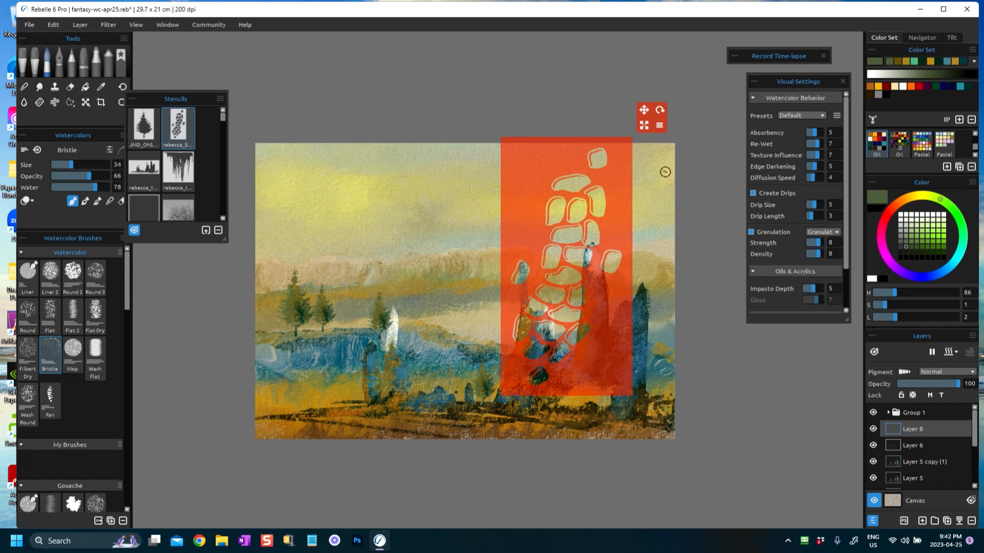
{"action": "mouse_move", "coordinate": [658, 110]}
{"action": "left_mouse_down"}
{"action": "mouse_move", "coordinate": [697, 166]}
{"action": "mouse_move", "coordinate": [707, 260]}
{"action": "mouse_move", "coordinate": [707, 249]}
{"action": "mouse_move", "coordinate": [701, 309]}
{"action": "mouse_move", "coordinate": [457, 359]}
{"action": "mouse_move", "coordinate": [430, 279]}
{"action": "mouse_move", "coordinate": [432, 228]}
{"action": "mouse_move", "coordinate": [474, 210]}
{"action": "left_mouse_up"}
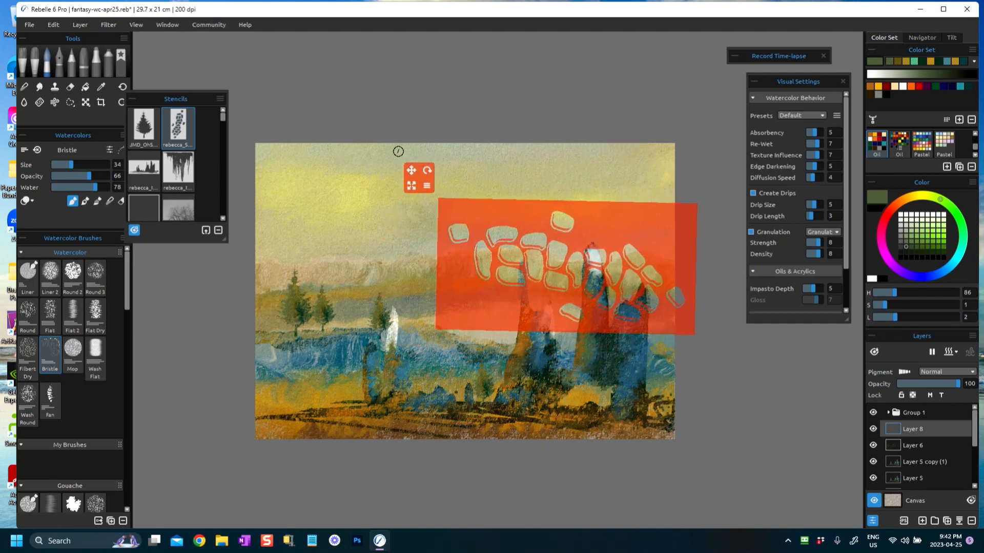
{"action": "mouse_move", "coordinate": [410, 170]}
{"action": "left_mouse_down"}
{"action": "mouse_move", "coordinate": [310, 306]}
{"action": "mouse_move", "coordinate": [208, 313]}
{"action": "mouse_move", "coordinate": [353, 97]}
{"action": "mouse_move", "coordinate": [397, 94]}
{"action": "mouse_move", "coordinate": [393, 104]}
{"action": "left_mouse_up"}
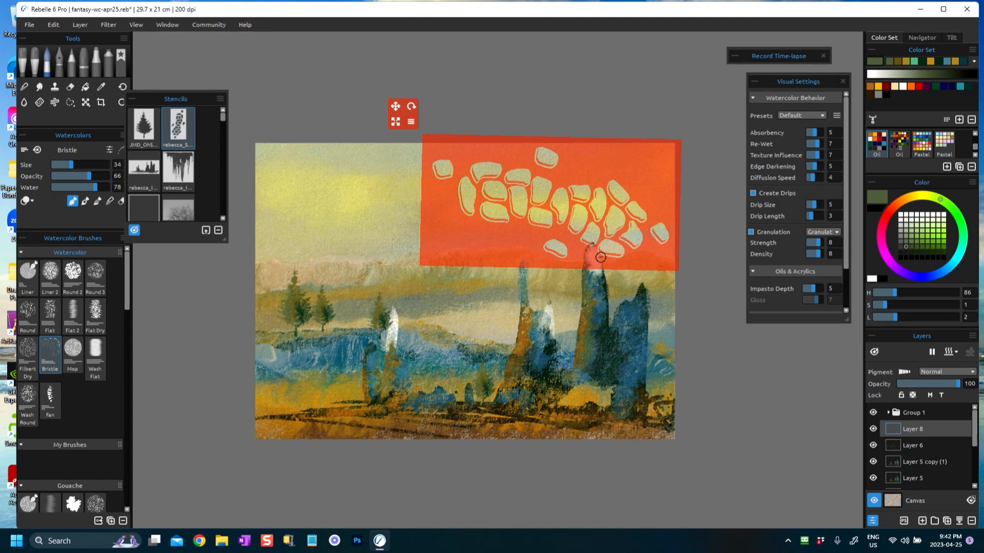
Paint white across the stencil's stones with the Filbert Dry brush at size 84, opacity 100 and water 50
{"action": "left_click", "coordinate": [915, 216]}
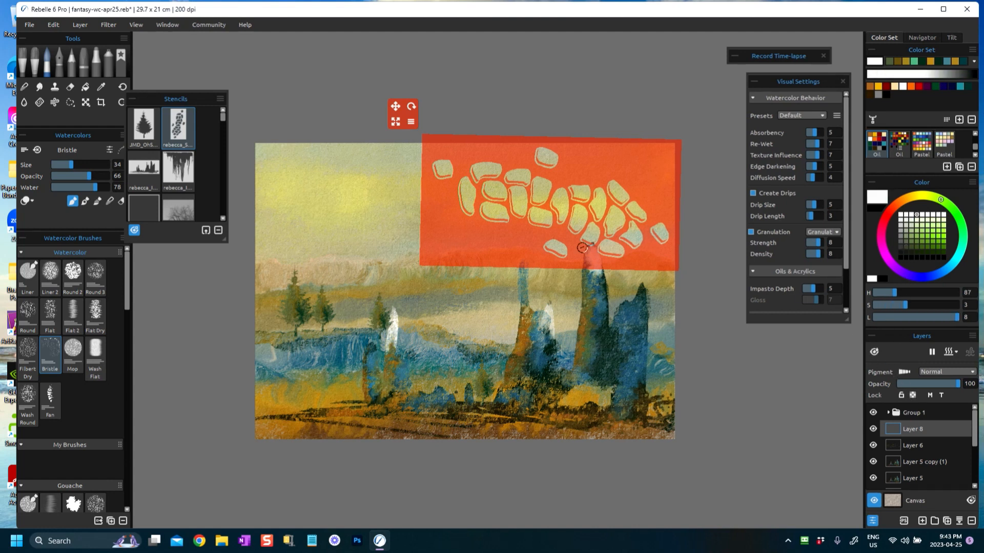
{"action": "left_click", "coordinate": [29, 350]}
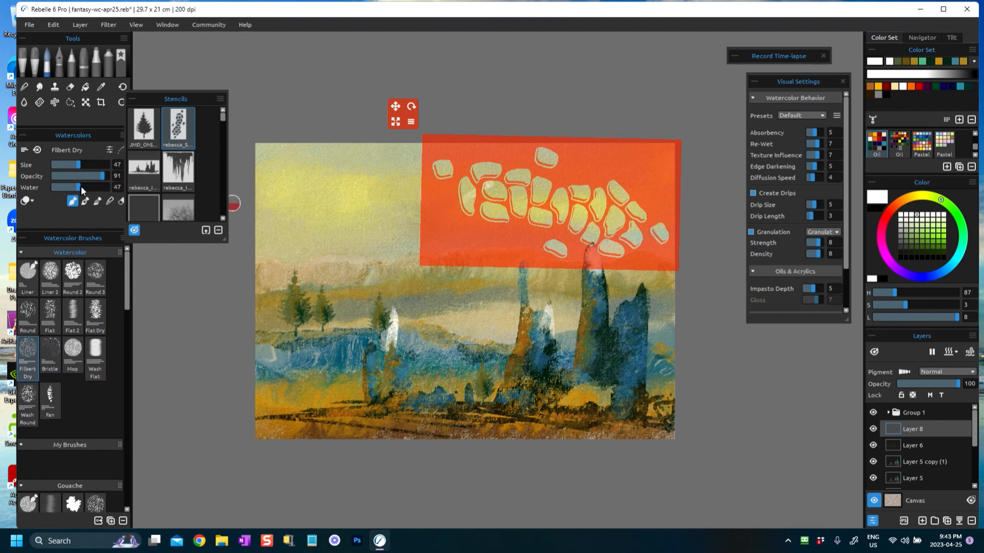
{"action": "left_click_drag", "start_coordinate": [78, 164], "coordinate": [108, 176]}
{"action": "mouse_move", "coordinate": [500, 182]}
{"action": "left_mouse_down"}
{"action": "mouse_move", "coordinate": [429, 176]}
{"action": "mouse_move", "coordinate": [481, 169]}
{"action": "mouse_move", "coordinate": [467, 198]}
{"action": "mouse_move", "coordinate": [483, 191]}
{"action": "mouse_move", "coordinate": [478, 201]}
{"action": "mouse_move", "coordinate": [499, 208]}
{"action": "mouse_move", "coordinate": [527, 204]}
{"action": "mouse_move", "coordinate": [394, 161]}
{"action": "mouse_move", "coordinate": [522, 210]}
{"action": "mouse_move", "coordinate": [554, 196]}
{"action": "mouse_move", "coordinate": [538, 181]}
{"action": "mouse_move", "coordinate": [566, 203]}
{"action": "mouse_move", "coordinate": [608, 190]}
{"action": "mouse_move", "coordinate": [623, 213]}
{"action": "mouse_move", "coordinate": [659, 233]}
{"action": "left_mouse_up"}
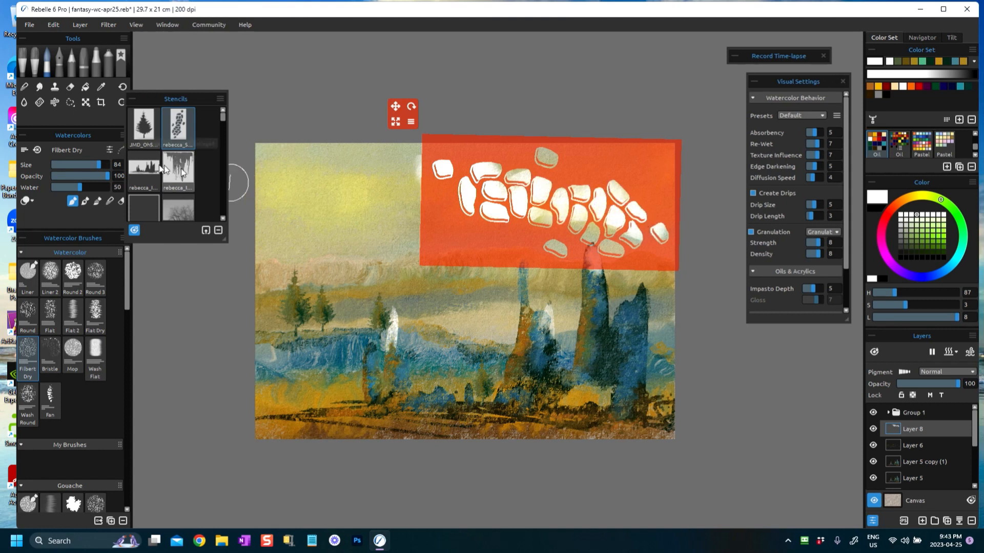
Fill in the remaining unpainted stones with white, using the Filbert Dry brush at size 47
{"action": "left_click_drag", "start_coordinate": [92, 164], "coordinate": [77, 164]}
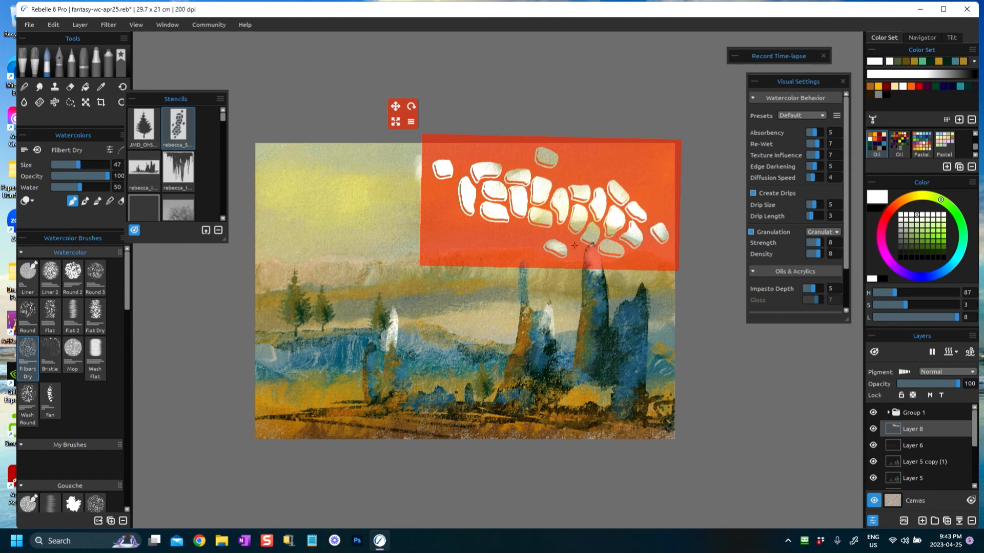
{"action": "mouse_move", "coordinate": [533, 231]}
{"action": "left_mouse_down"}
{"action": "mouse_move", "coordinate": [612, 232]}
{"action": "mouse_move", "coordinate": [615, 250]}
{"action": "mouse_move", "coordinate": [582, 214]}
{"action": "left_mouse_up"}
{"action": "left_click_drag", "start_coordinate": [559, 167], "coordinate": [533, 154]}
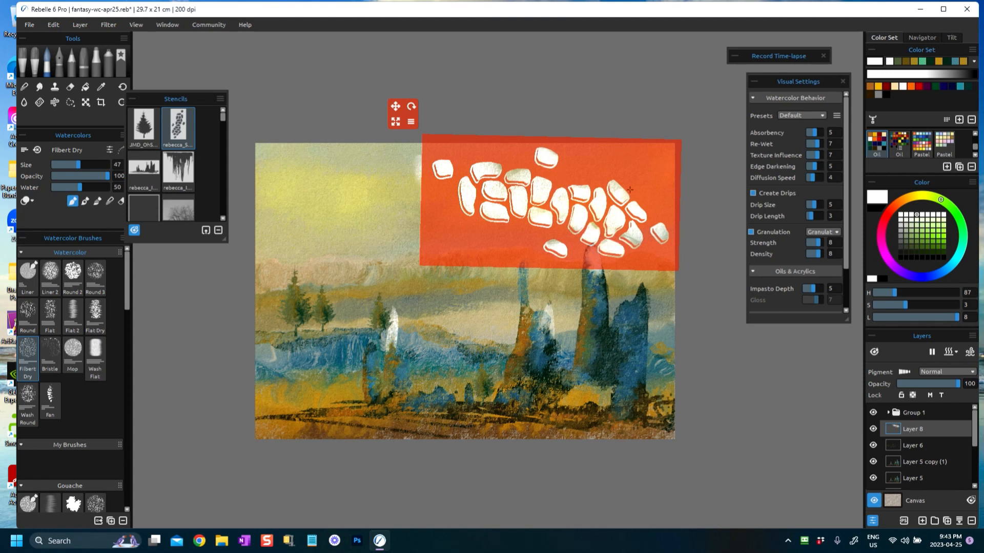
{"action": "left_click_drag", "start_coordinate": [653, 222], "coordinate": [657, 228]}
{"action": "left_click_drag", "start_coordinate": [511, 185], "coordinate": [556, 182]}
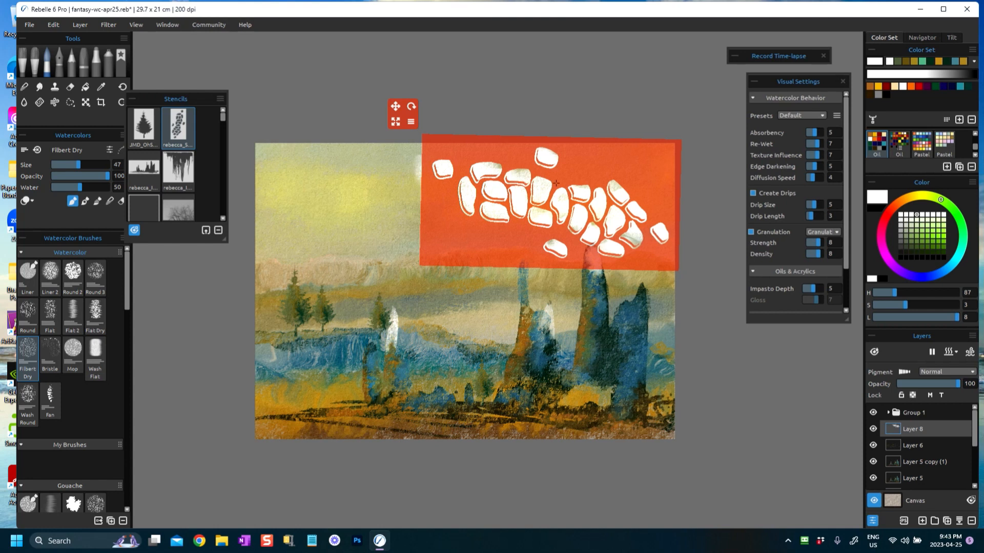
Tint the outer stones and parts of the inner ones with turquoise from the Pastel color set, then remove the stencil
{"action": "left_click", "coordinate": [927, 134]}
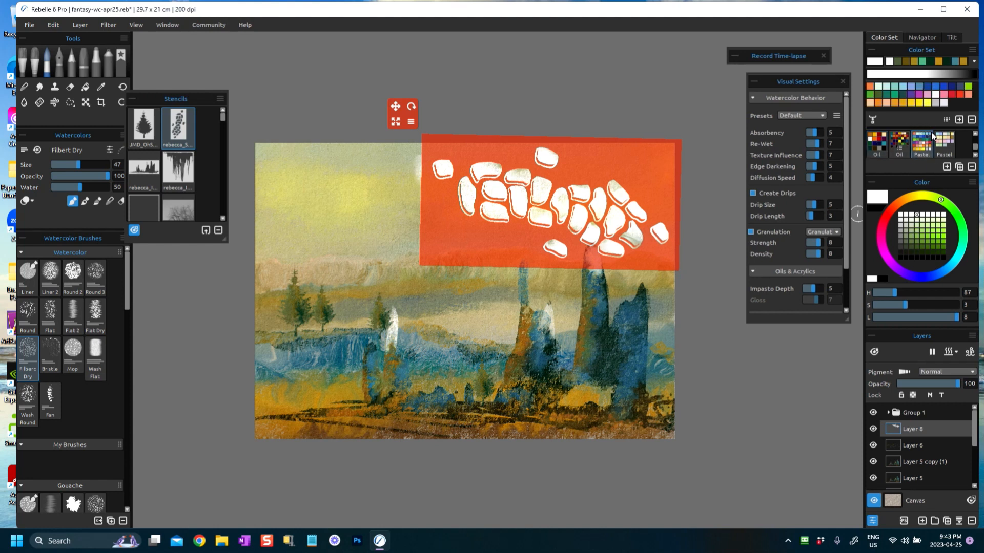
{"action": "left_click", "coordinate": [892, 87]}
{"action": "mouse_move", "coordinate": [528, 228]}
{"action": "left_mouse_down"}
{"action": "mouse_move", "coordinate": [561, 216]}
{"action": "mouse_move", "coordinate": [581, 190]}
{"action": "mouse_move", "coordinate": [617, 182]}
{"action": "left_mouse_up"}
{"action": "mouse_move", "coordinate": [531, 172]}
{"action": "left_mouse_down"}
{"action": "mouse_move", "coordinate": [487, 184]}
{"action": "mouse_move", "coordinate": [489, 172]}
{"action": "mouse_move", "coordinate": [441, 168]}
{"action": "left_mouse_up"}
{"action": "mouse_move", "coordinate": [613, 247]}
{"action": "left_mouse_down"}
{"action": "mouse_move", "coordinate": [630, 226]}
{"action": "mouse_move", "coordinate": [666, 233]}
{"action": "left_mouse_up"}
{"action": "left_click_drag", "start_coordinate": [575, 251], "coordinate": [548, 249]}
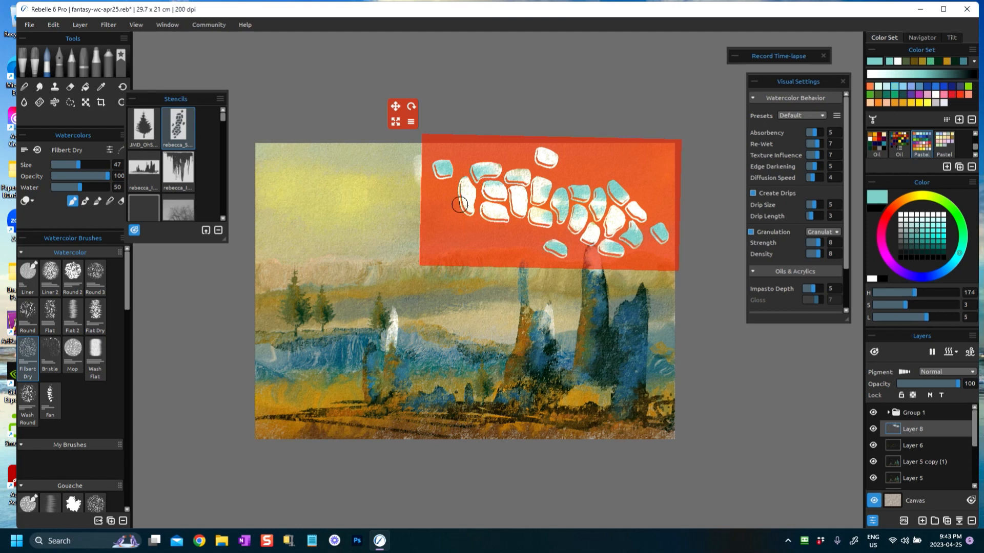
{"action": "left_click_drag", "start_coordinate": [538, 158], "coordinate": [549, 159]}
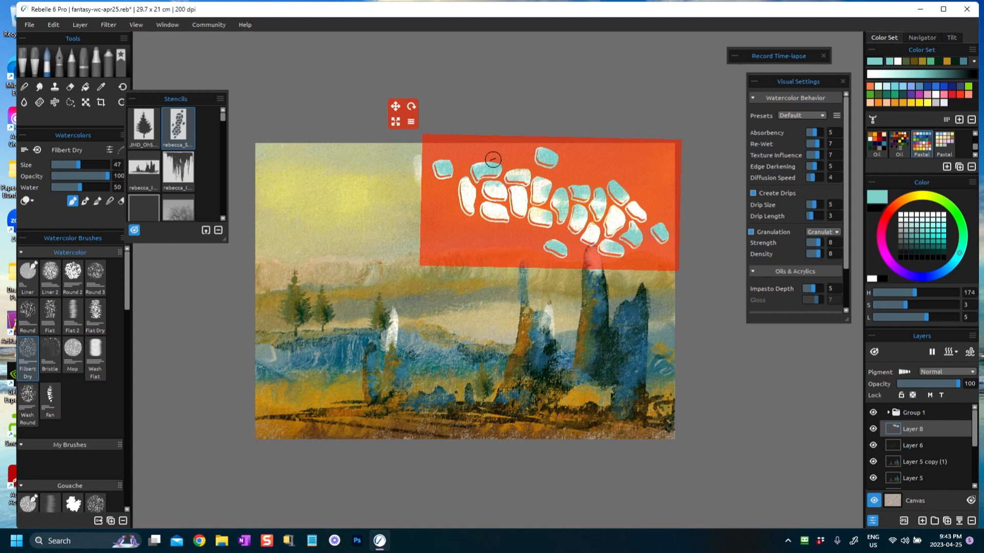
{"action": "key", "text": "Escape"}
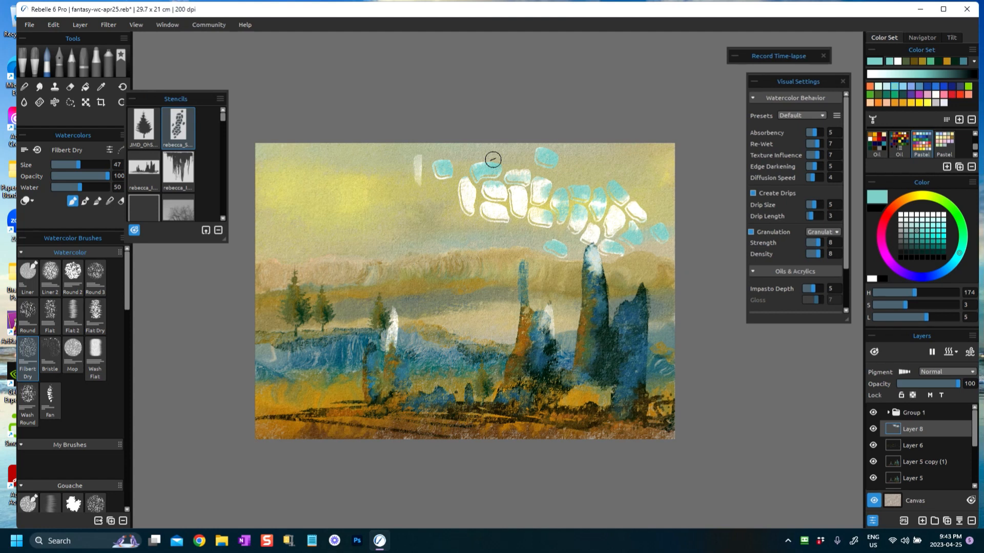
Dry the stones layer, Layer 8, and hide and show it once to compare the sky without the stones
{"action": "left_click", "coordinate": [951, 354]}
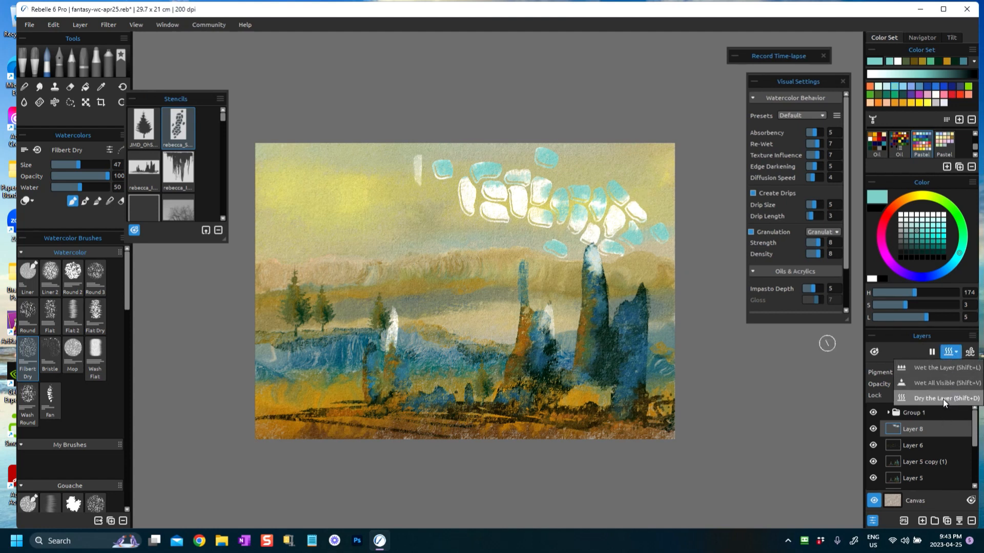
{"action": "left_click", "coordinate": [943, 398]}
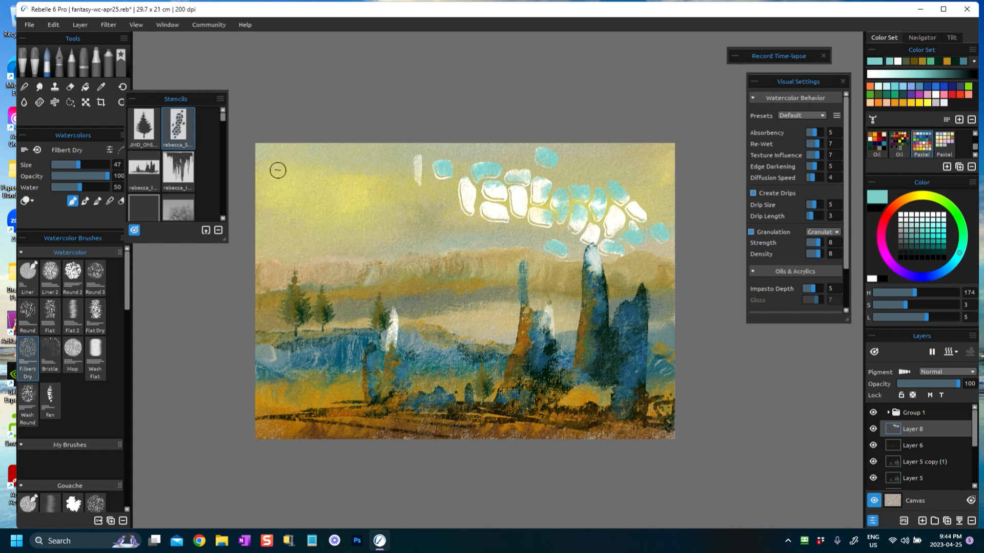
{"action": "left_click", "coordinate": [874, 428]}
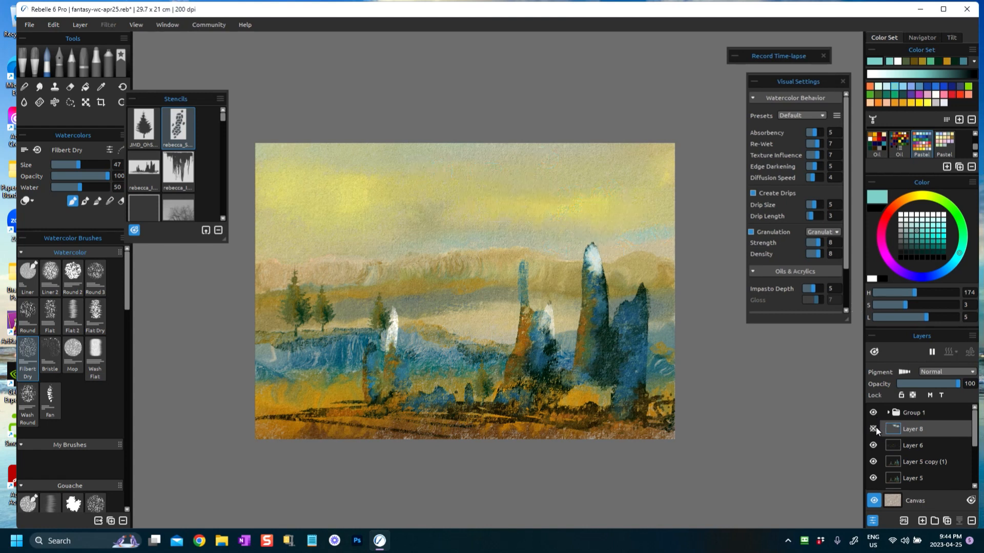
{"action": "left_click", "coordinate": [874, 428]}
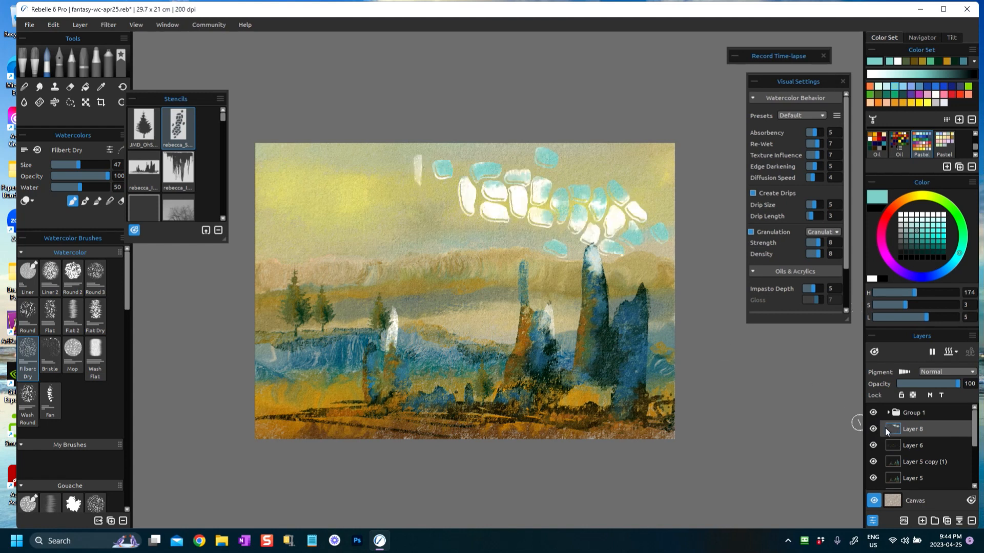
Duplicate the stones layer and move the copy across to the left half of the sky
{"action": "left_click", "coordinate": [947, 521]}
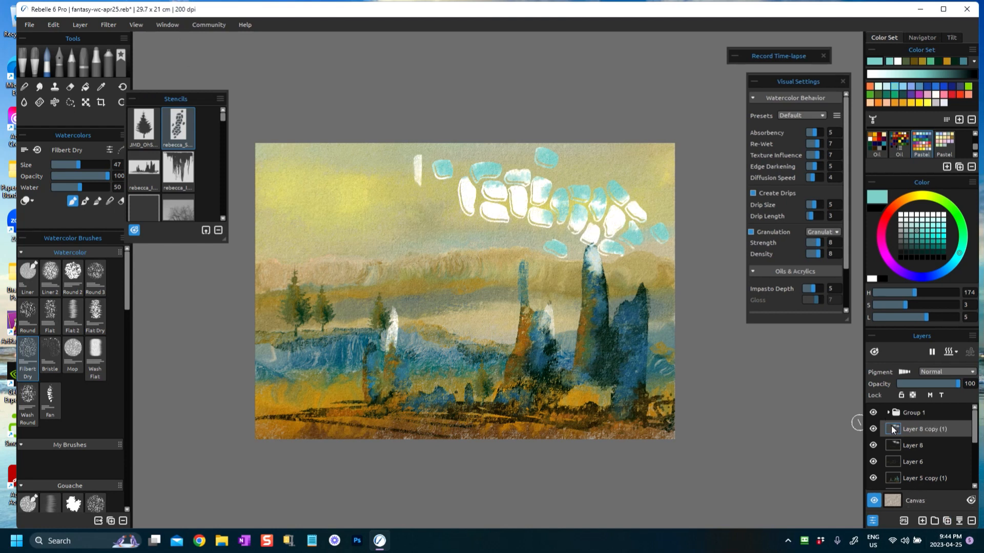
{"action": "key", "text": "ctrl+t"}
{"action": "left_click_drag", "start_coordinate": [515, 214], "coordinate": [316, 194]}
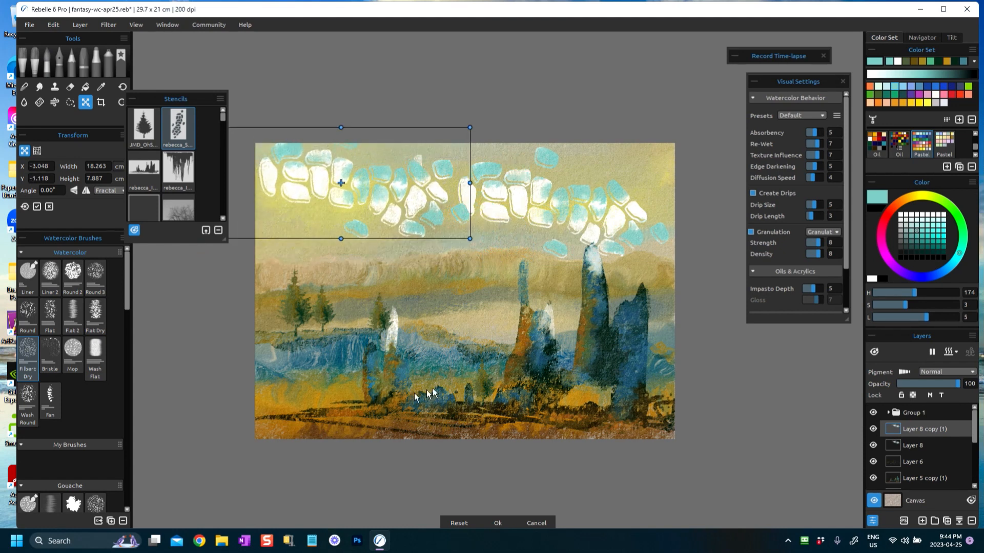
{"action": "left_click", "coordinate": [496, 523]}
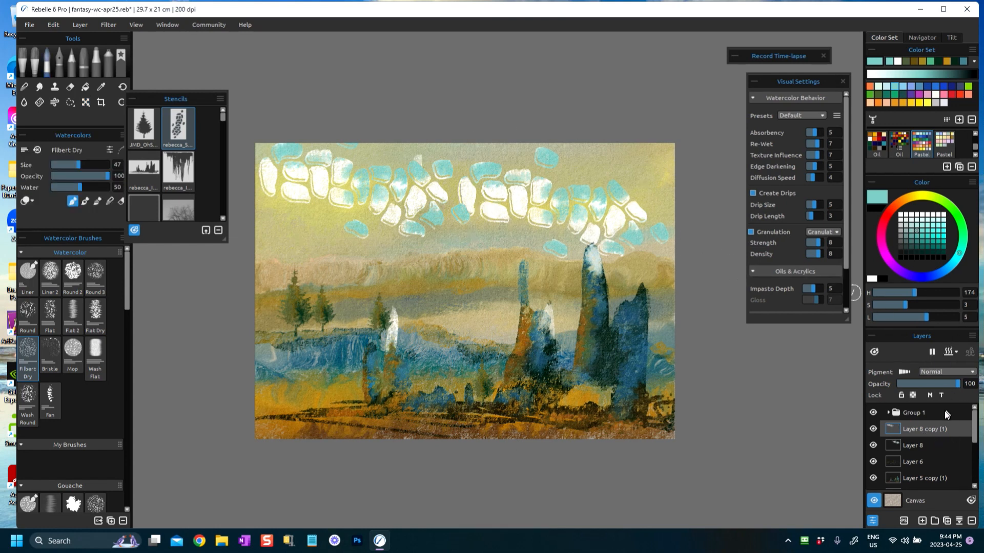
Try Linear Burn on the copied stones layer, and settle on the Overlay blend mode
{"action": "left_click", "coordinate": [945, 373]}
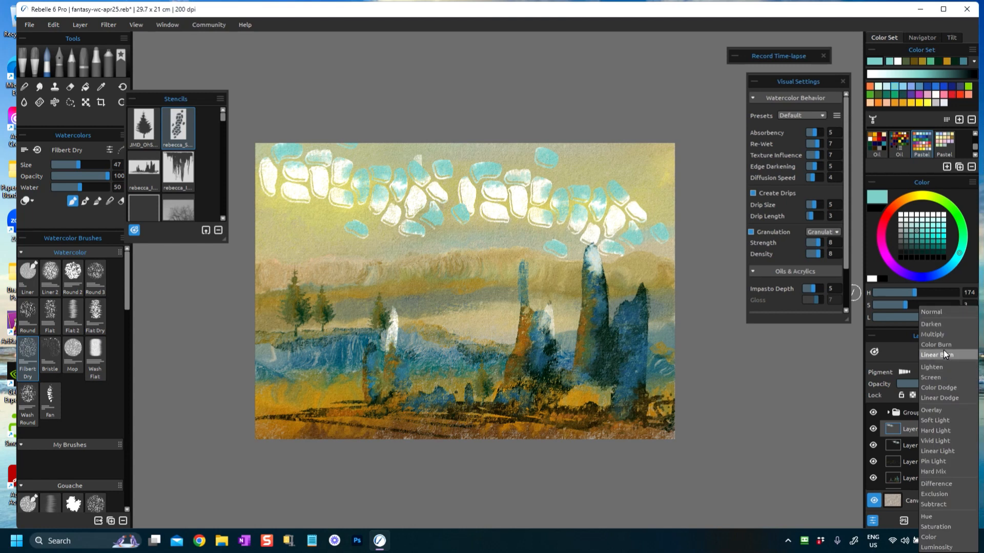
{"action": "left_click", "coordinate": [944, 352]}
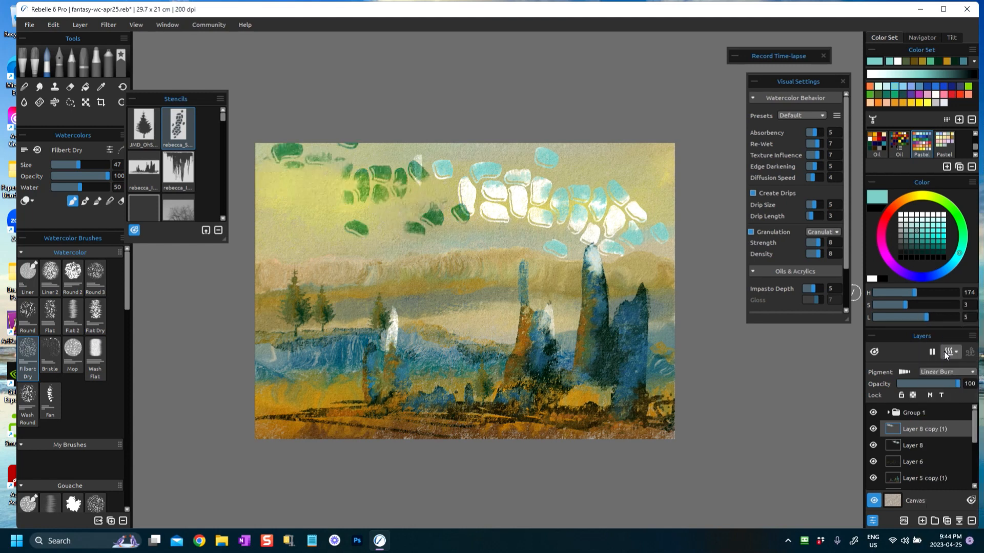
{"action": "left_click", "coordinate": [936, 369]}
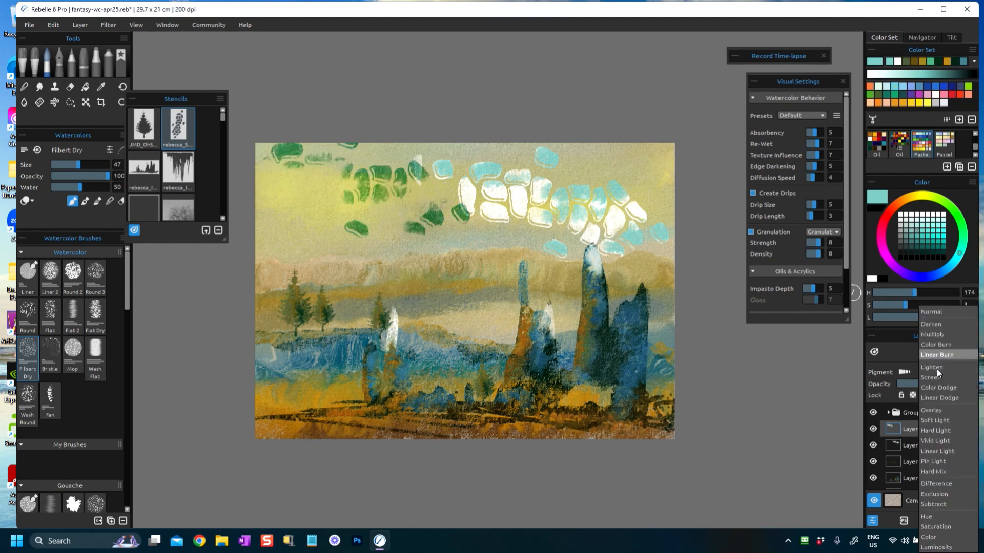
{"action": "left_click", "coordinate": [936, 409]}
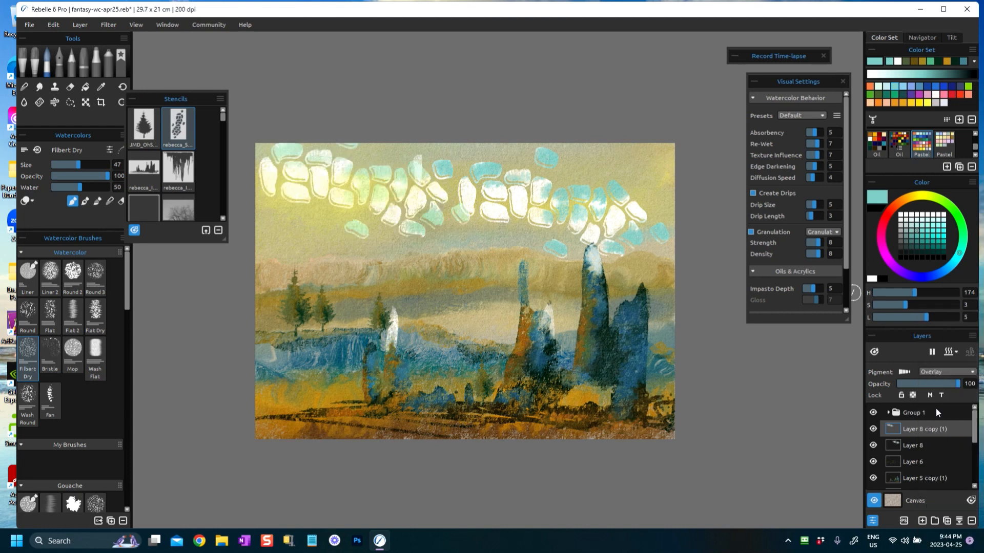
Try Soft Light and Linear Burn on the original stones layer, Layer 8, and settle on the Color Burn blend mode
{"action": "left_click", "coordinate": [917, 446]}
{"action": "left_click", "coordinate": [947, 371]}
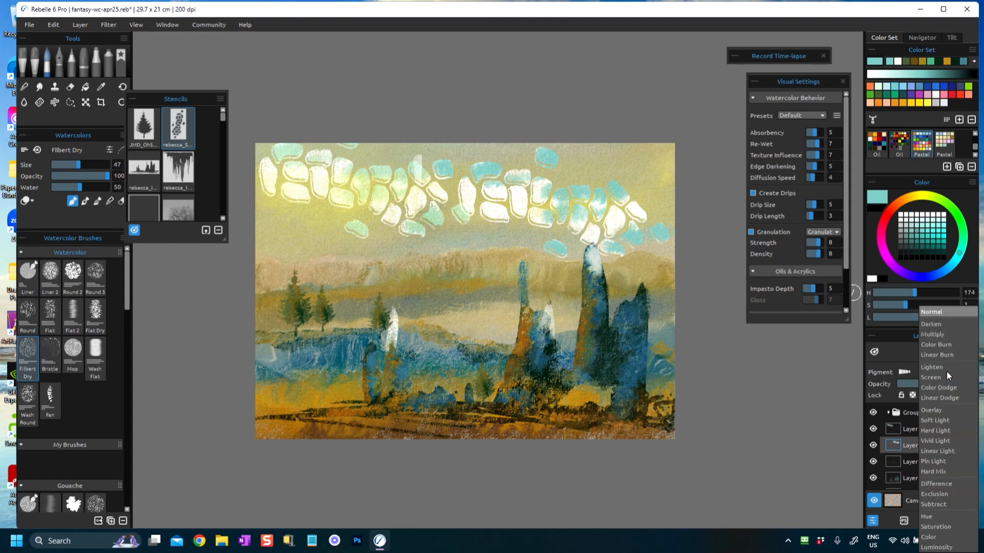
{"action": "left_click", "coordinate": [942, 419]}
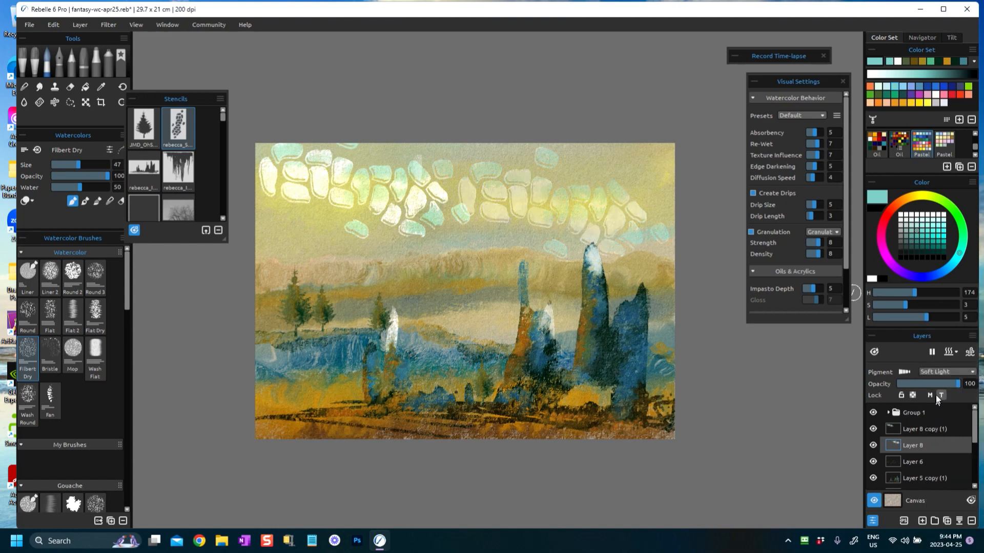
{"action": "left_click", "coordinate": [940, 373]}
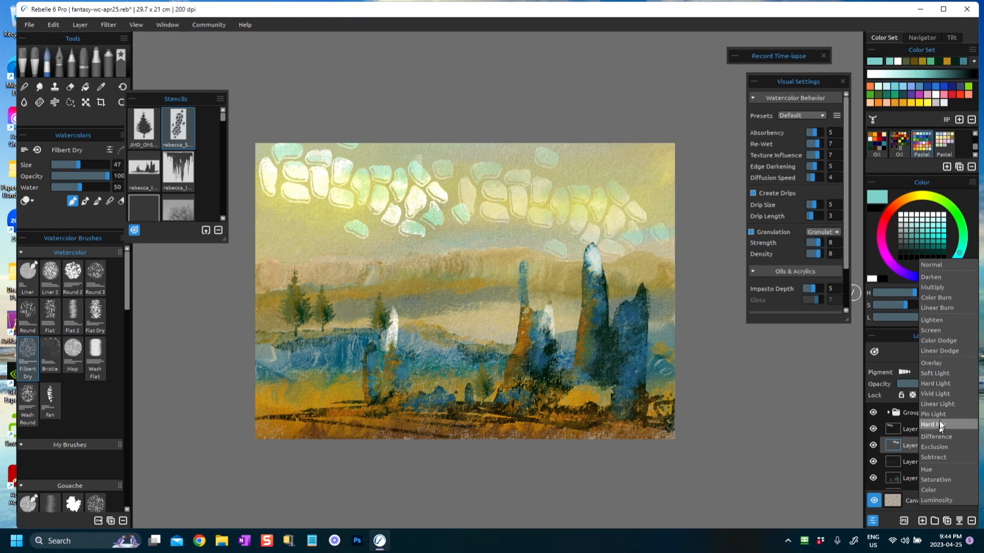
{"action": "left_click", "coordinate": [938, 308]}
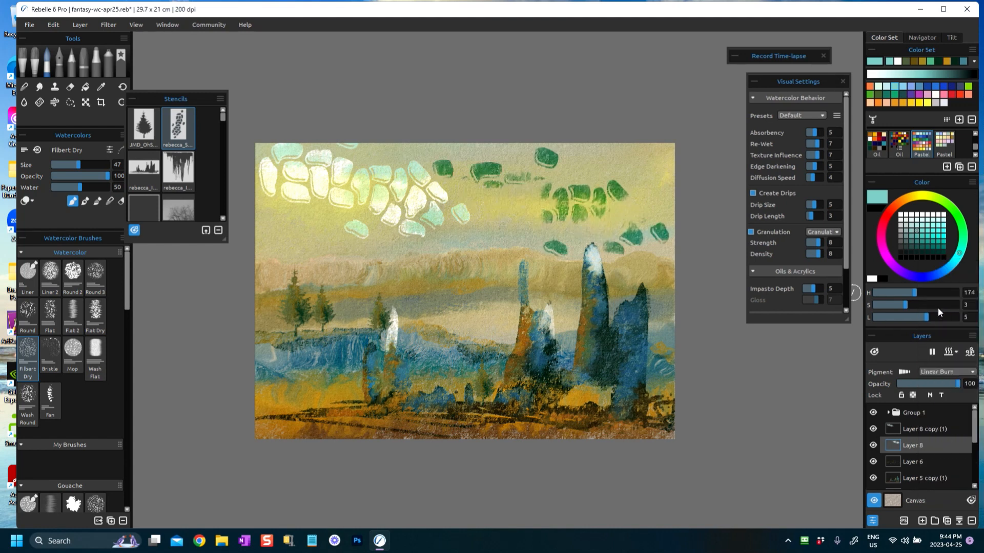
{"action": "left_click", "coordinate": [939, 370]}
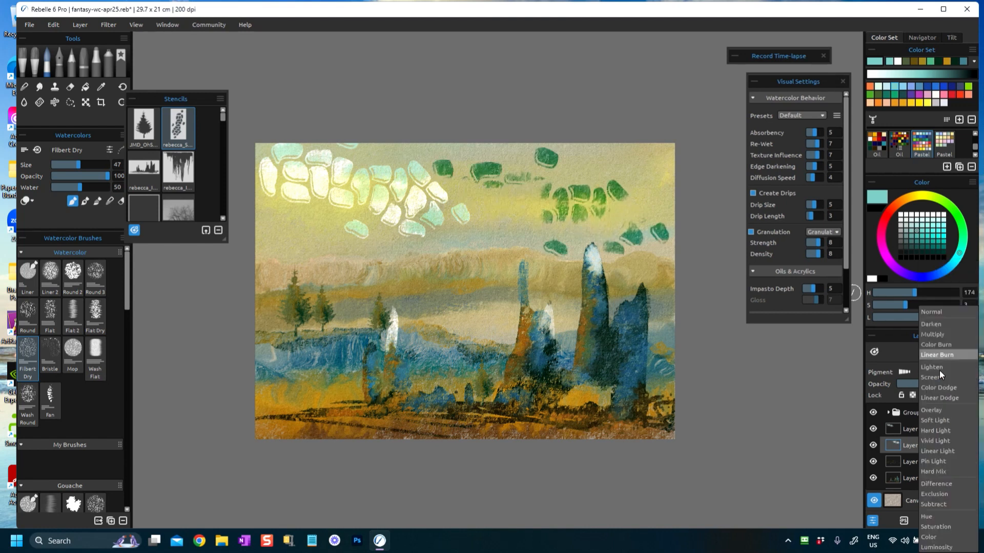
{"action": "left_click", "coordinate": [941, 343]}
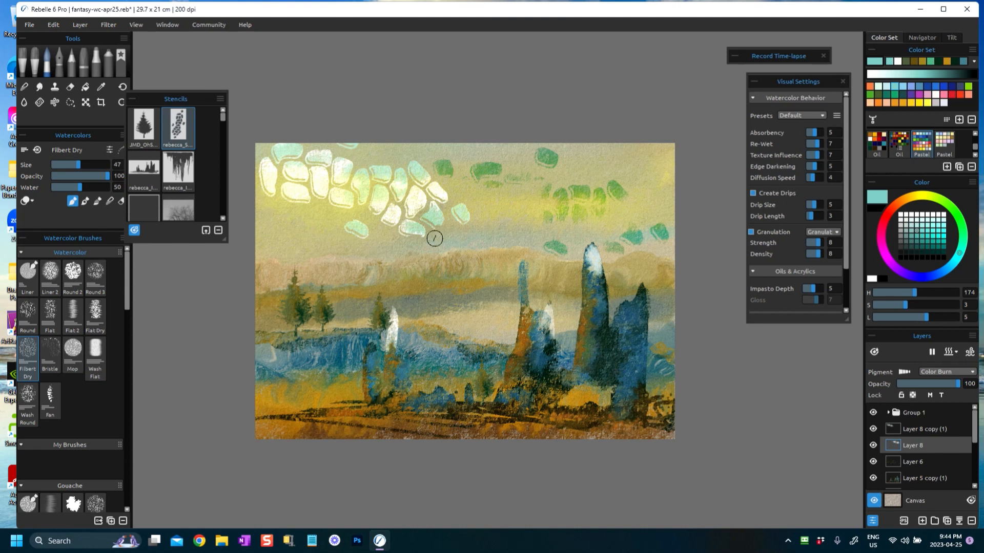
Save the painting under its existing file name and look over the finished landscape up close
{"action": "key", "text": "ctrl+s"}
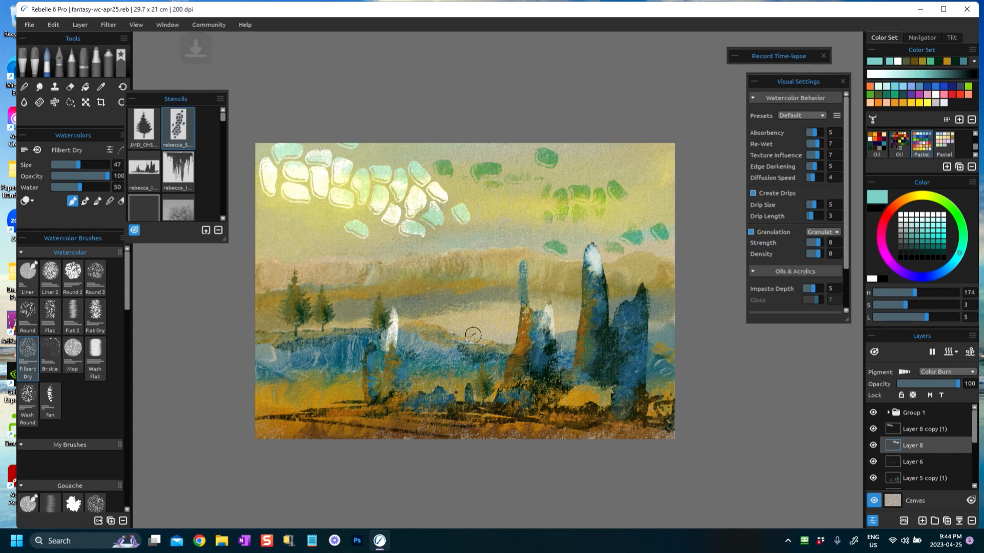
{"action": "scroll", "coordinate": [545, 372], "scroll_direction": "up", "scroll_amount": 1}
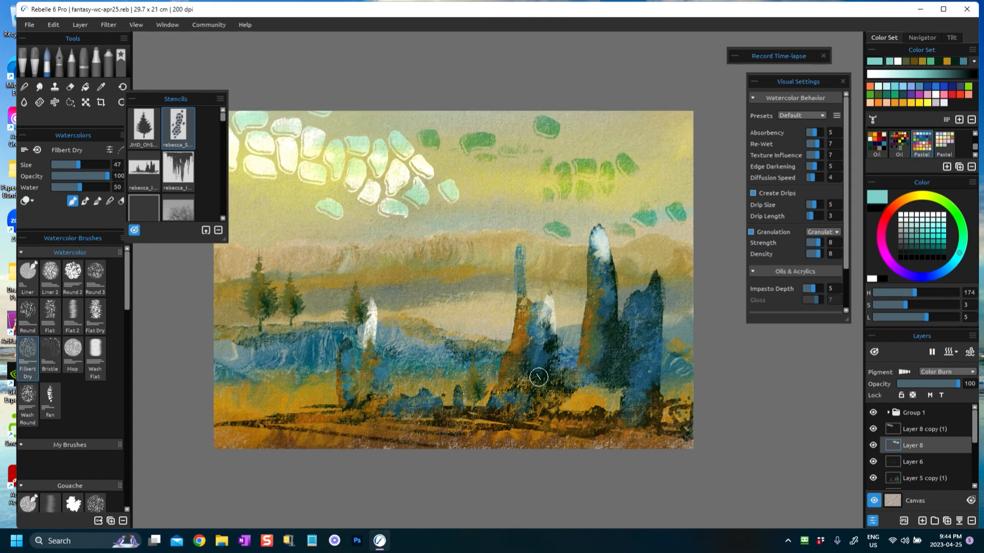
{"action": "left_click_drag", "start_coordinate": [395, 307], "coordinate": [434, 344]}
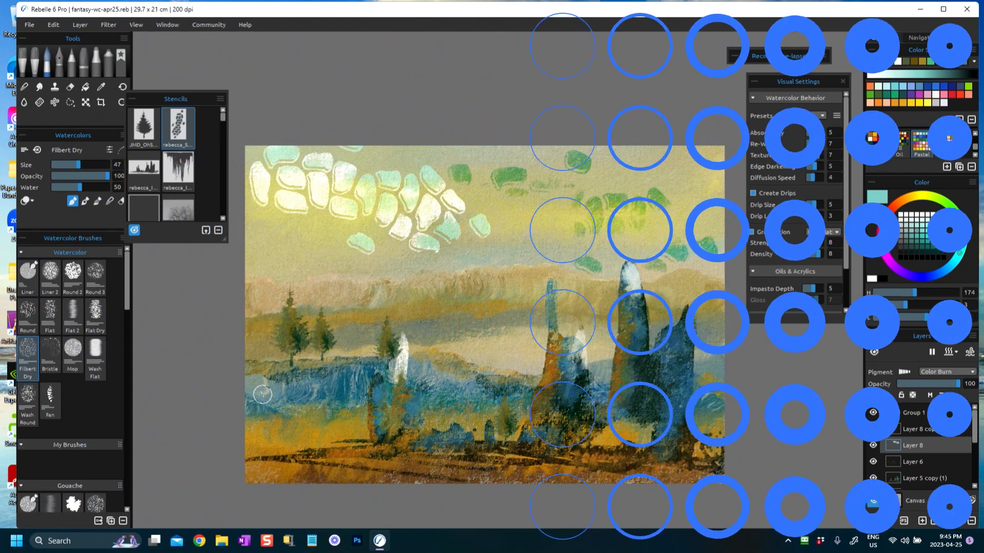